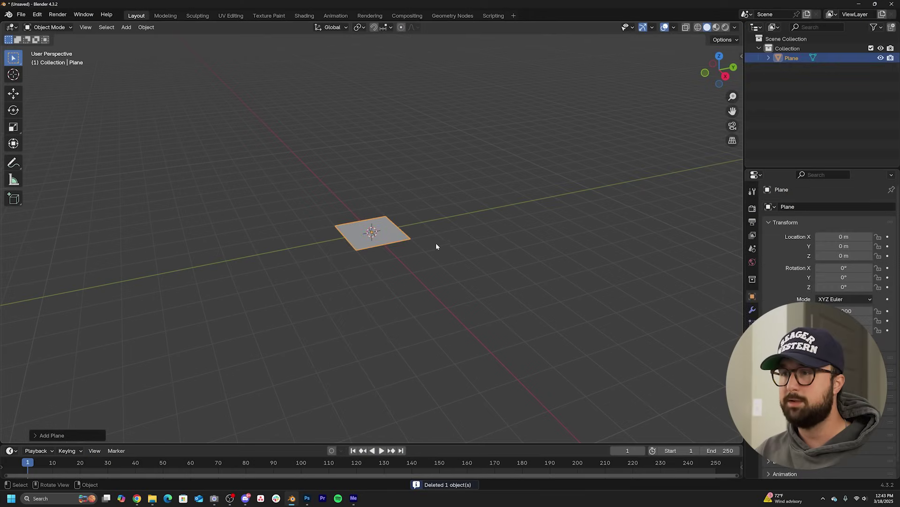
# Open the Geometry Nodes workspace, create a new node tree on the plane, and delete its Group Input node
pyautogui.click(454, 16)
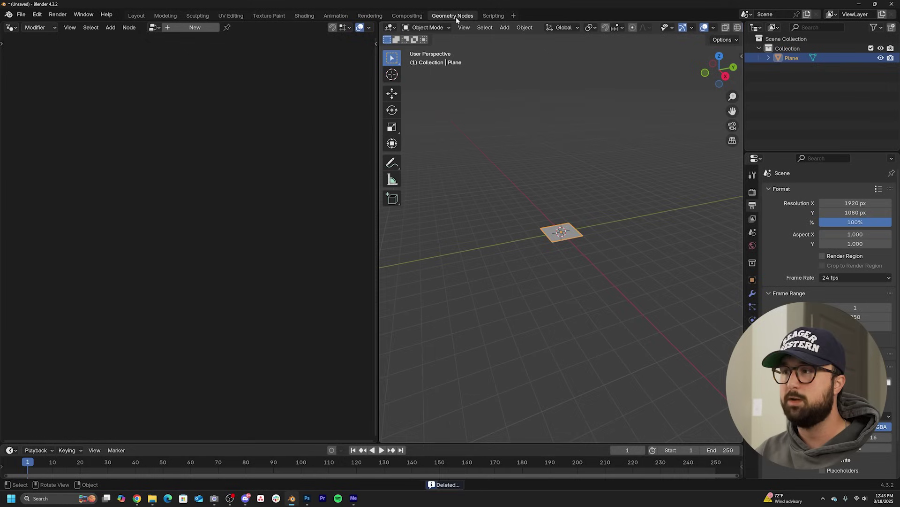
pyautogui.click(195, 28)
pyautogui.moveTo(69, 315); pyautogui.dragTo(211, 302, button='middle')
pyautogui.scroll(5, 211, 303)
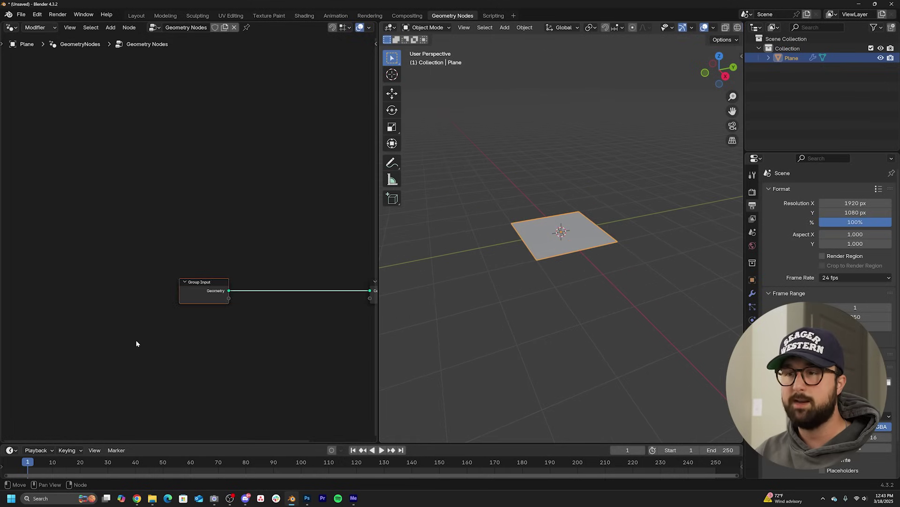
pyautogui.press('x')
# Add a Quadratic Bézier curve node and connect its Curve output to the Group Output
pyautogui.hotkey('shift', 'a')
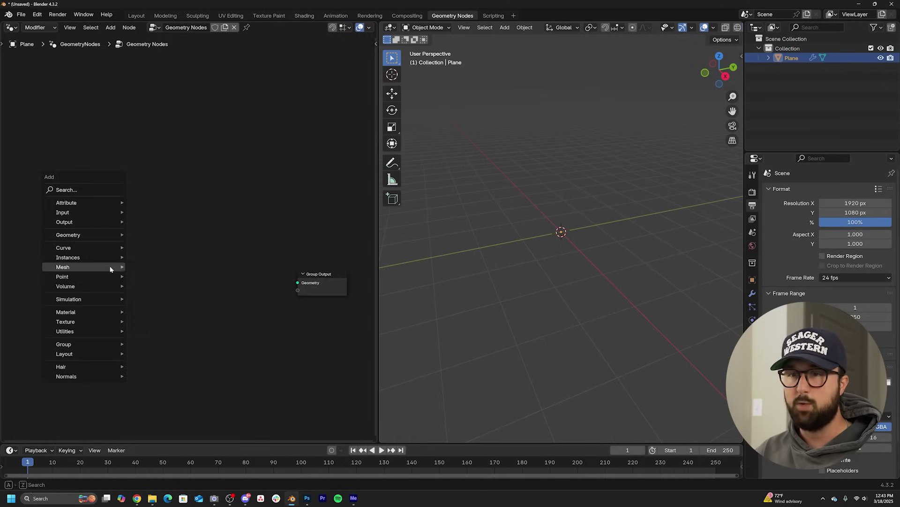
pyautogui.click(105, 192)
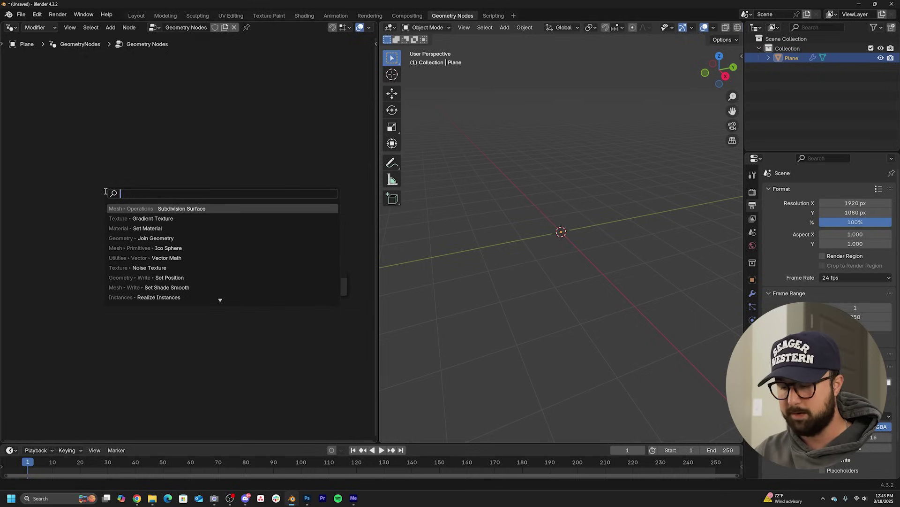
pyautogui.write('qu')
pyautogui.click(182, 218)
pyautogui.click(126, 279)
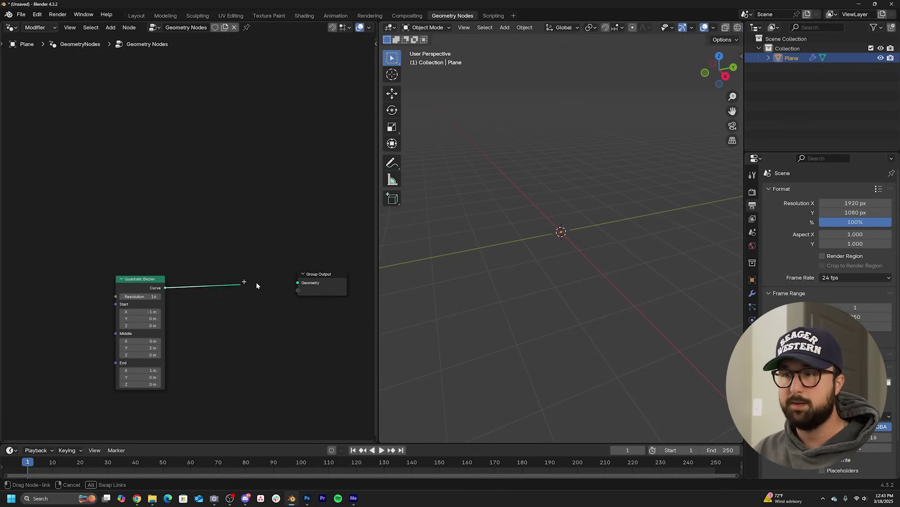
# Set all Start, Middle and End coordinates of the Quadratic Bézier node to 0 m
pyautogui.press('KP_Decimal')
pyautogui.doubleClick(186, 187)
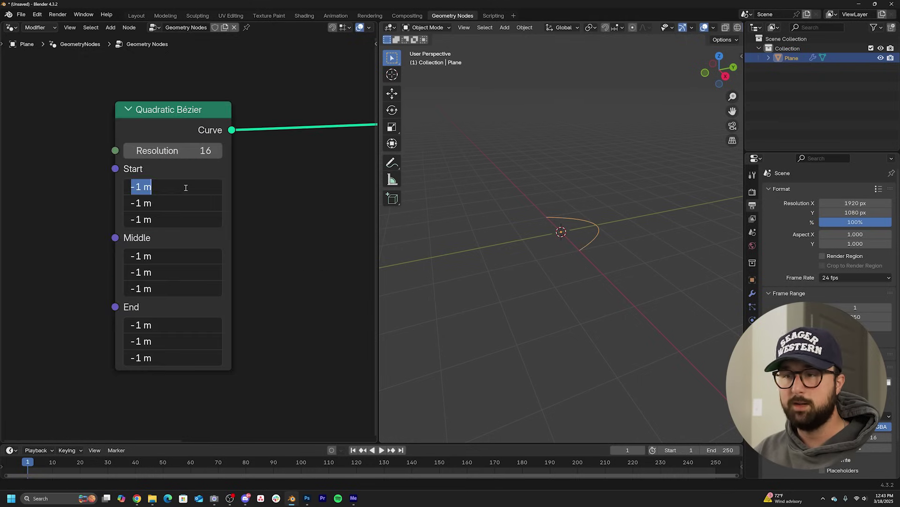
pyautogui.write('0')
pyautogui.press('Return')
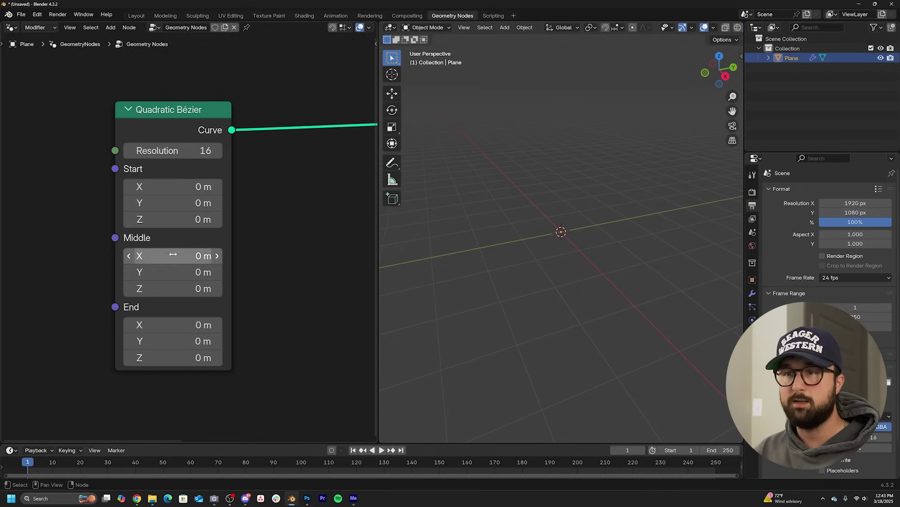
# Set the Quadratic Bézier's Middle X to 25.8 m and its Resolution to 256
pyautogui.moveTo(194, 256); pyautogui.dragTo(175, 255)
pyautogui.scroll(-4, 629, 258)
pyautogui.moveTo(636, 271); pyautogui.dragTo(674, 284, button='middle')
pyautogui.keyDown('shift'); pyautogui.moveTo(524, 266); pyautogui.dragTo(499, 273, button='middle'); pyautogui.keyUp('shift')
pyautogui.moveTo(174, 256); pyautogui.dragTo(175, 256)
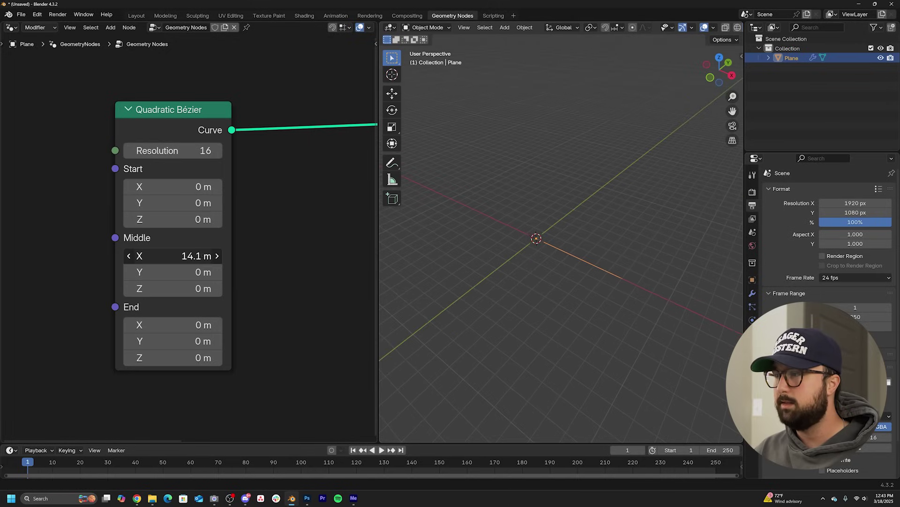
pyautogui.moveTo(174, 256); pyautogui.dragTo(188, 255)
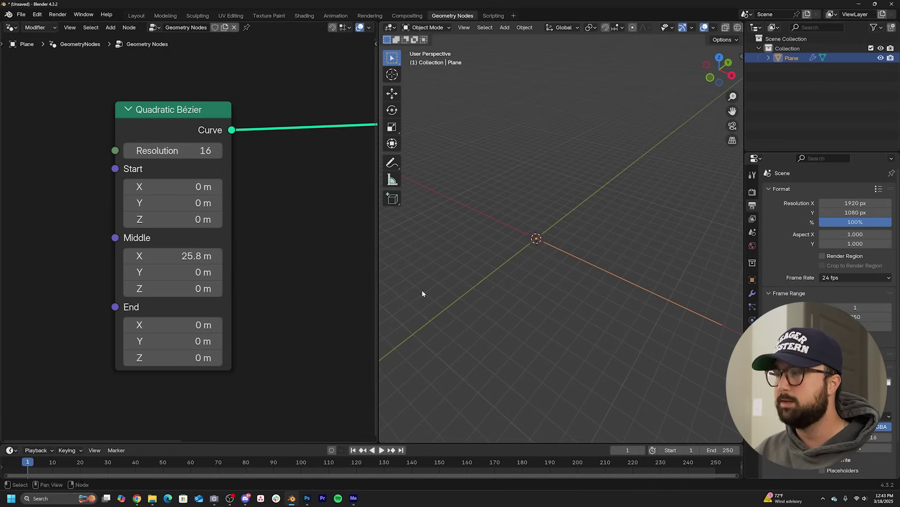
pyautogui.moveTo(197, 154); pyautogui.dragTo(225, 154)
# Insert a Set Position node between the Quadratic Bézier and the Group Output
pyautogui.scroll(-3, 198, 134)
pyautogui.moveTo(267, 168); pyautogui.dragTo(148, 188, button='middle')
pyautogui.hotkey('shift', 'a')
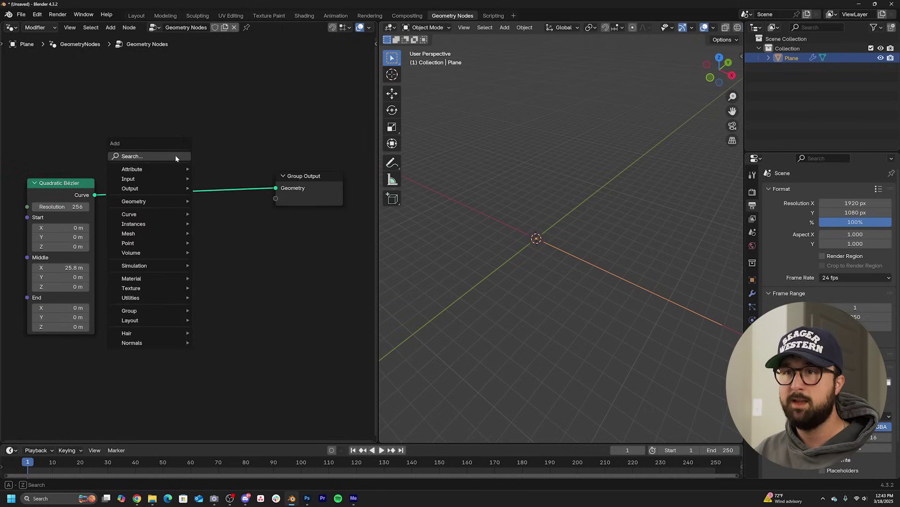
pyautogui.click(176, 156)
pyautogui.write('sea')
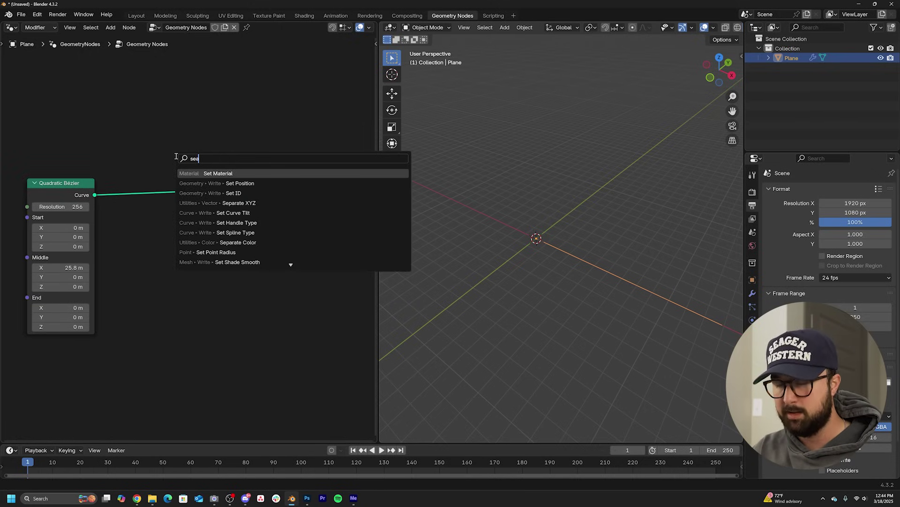
pyautogui.click(244, 182)
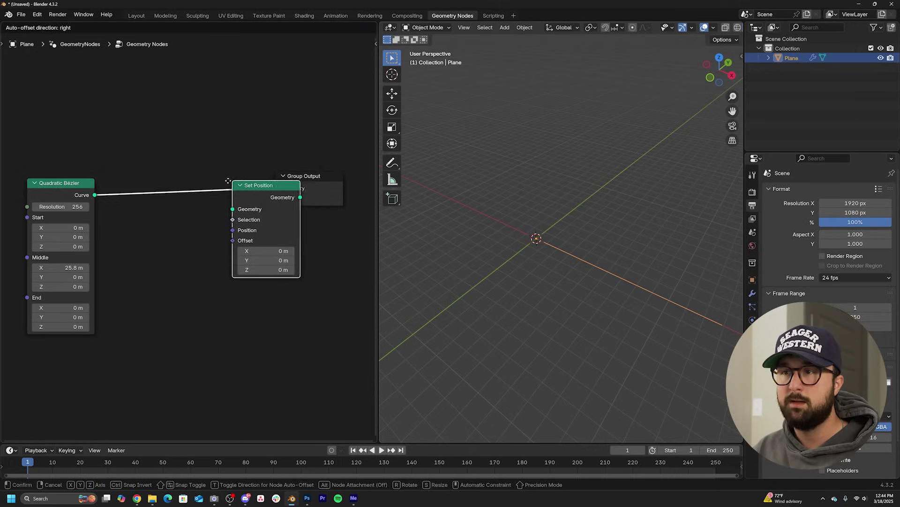
pyautogui.click(230, 185)
# Add a Noise Texture with Normalize off below the Quadratic Bézier and connect its Color to Set Position's Offset
pyautogui.hotkey('shift', 'a')
pyautogui.click(183, 149)
pyautogui.write('no')
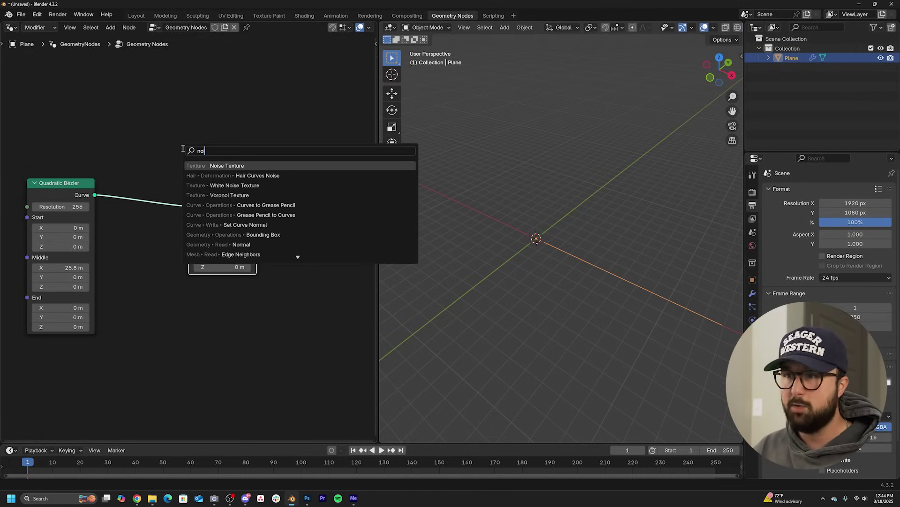
pyautogui.press('Return')
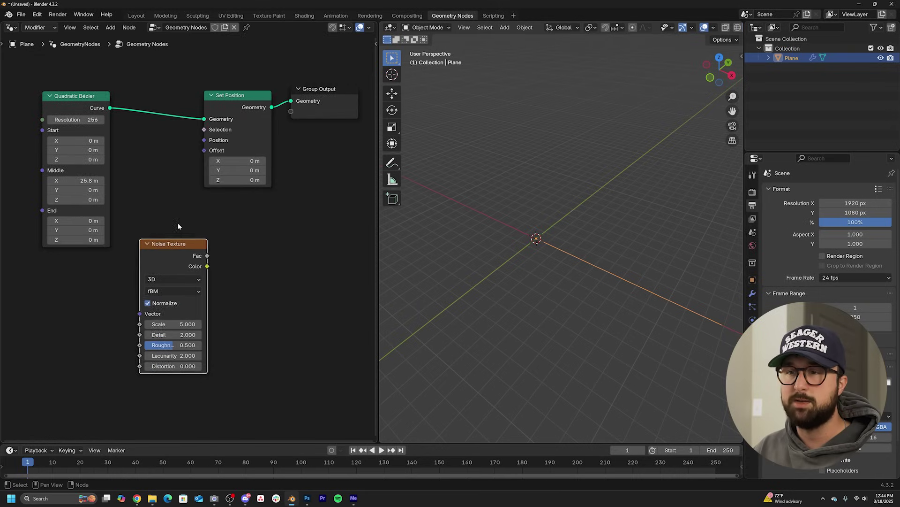
pyautogui.click(65, 273)
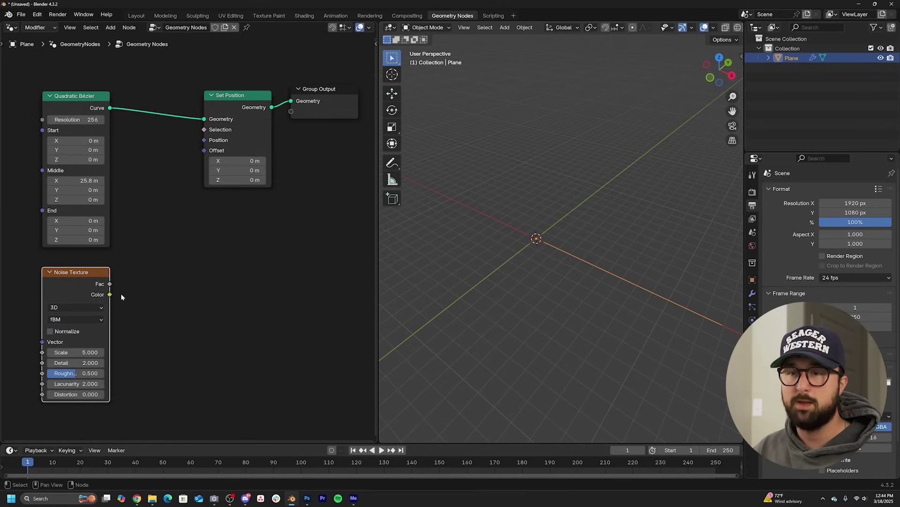
pyautogui.moveTo(210, 152); pyautogui.dragTo(205, 151)
# Insert a Vector Math node set to Multiply between the noise Color and Offset, with all three factors at 1.620
pyautogui.hotkey('shift', 'a')
pyautogui.write('vect')
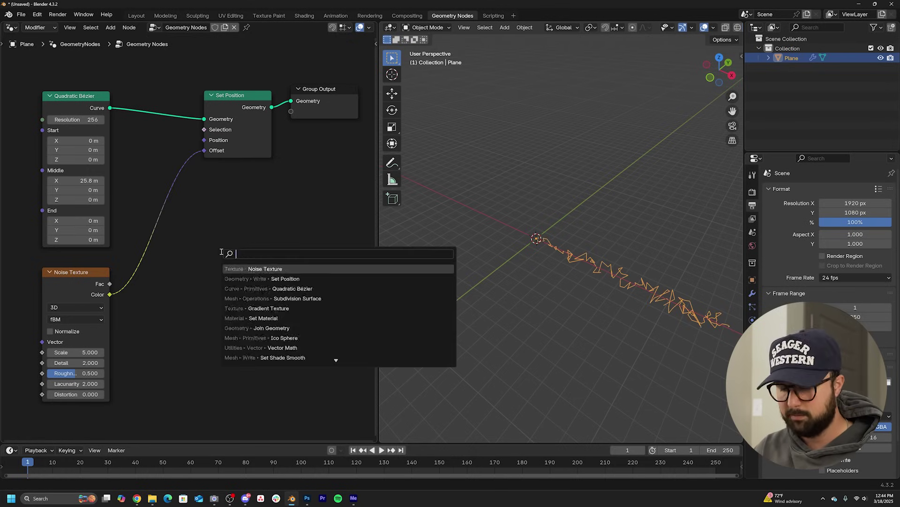
pyautogui.click(282, 288)
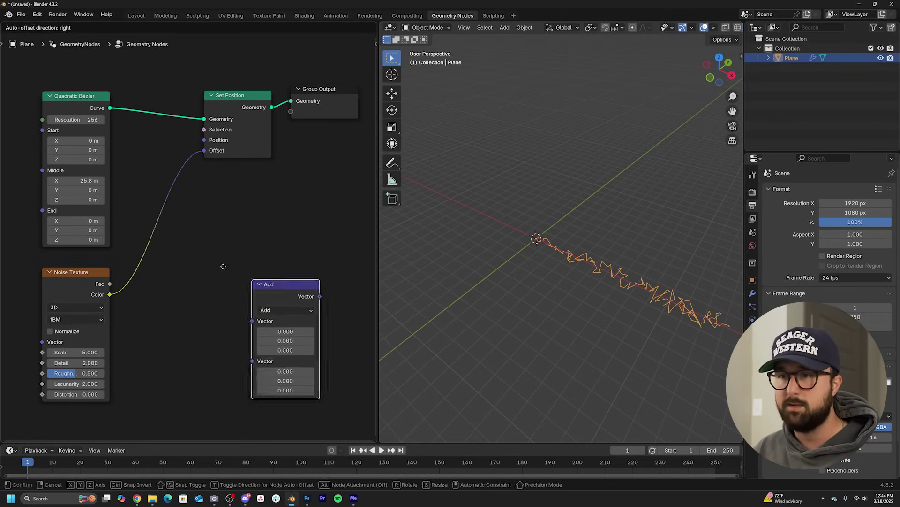
pyautogui.click(172, 215)
pyautogui.click(175, 235)
pyautogui.click(161, 279)
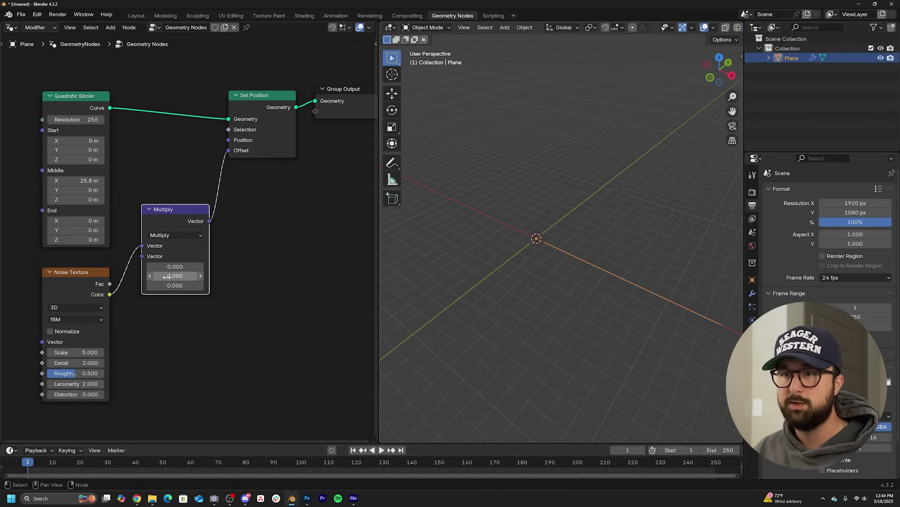
pyautogui.moveTo(191, 276); pyautogui.dragTo(212, 276)
# Set the Noise Texture to 4D with Detail 0 and Scale 0.290
pyautogui.moveTo(191, 276); pyautogui.dragTo(296, 204, button='middle')
pyautogui.scroll(4, 253, 259)
pyautogui.moveTo(198, 303); pyautogui.dragTo(173, 304)
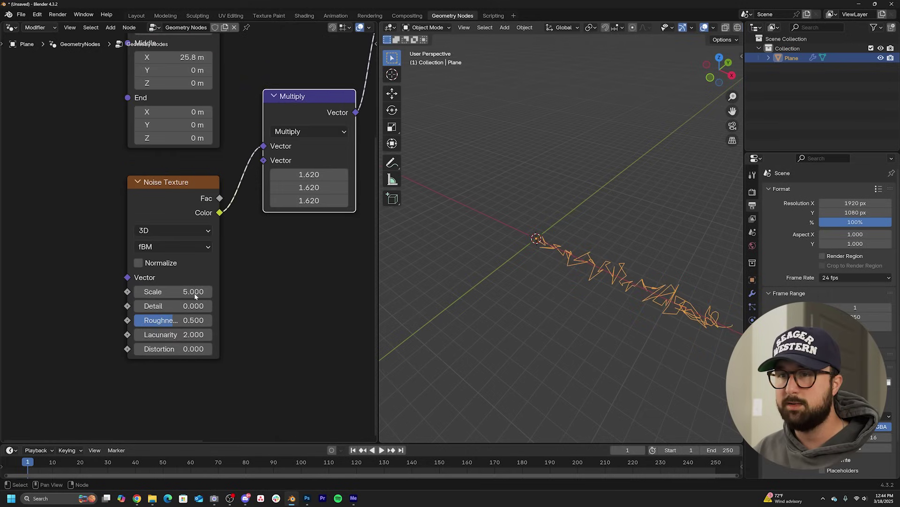
pyautogui.click(180, 232)
pyautogui.click(159, 305)
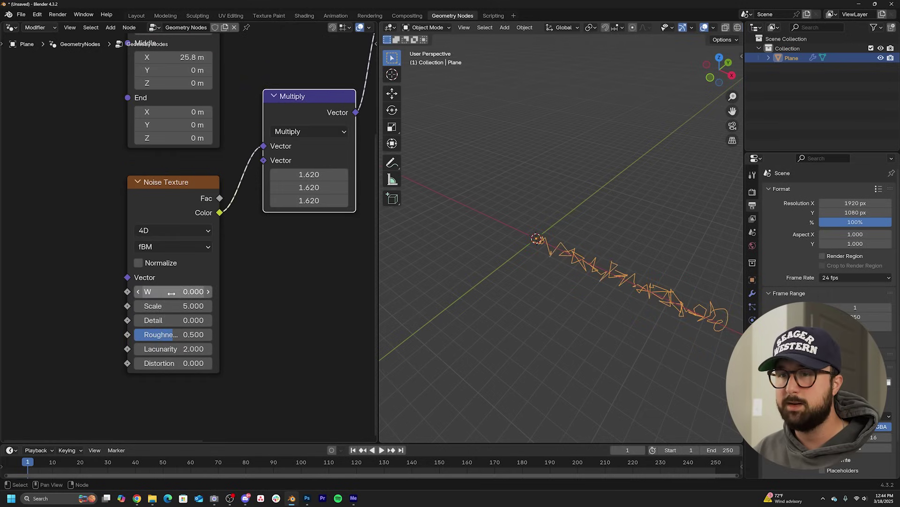
pyautogui.moveTo(186, 304); pyautogui.dragTo(167, 305)
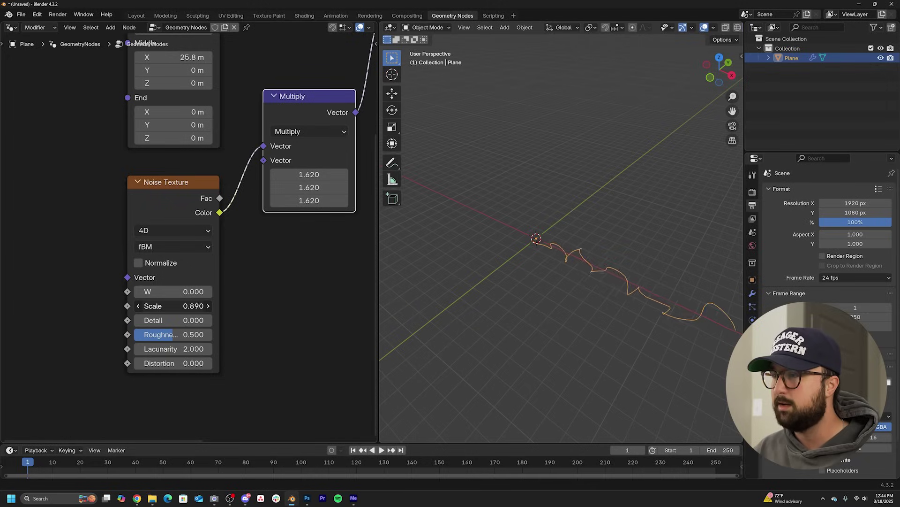
pyautogui.moveTo(167, 306); pyautogui.dragTo(169, 306)
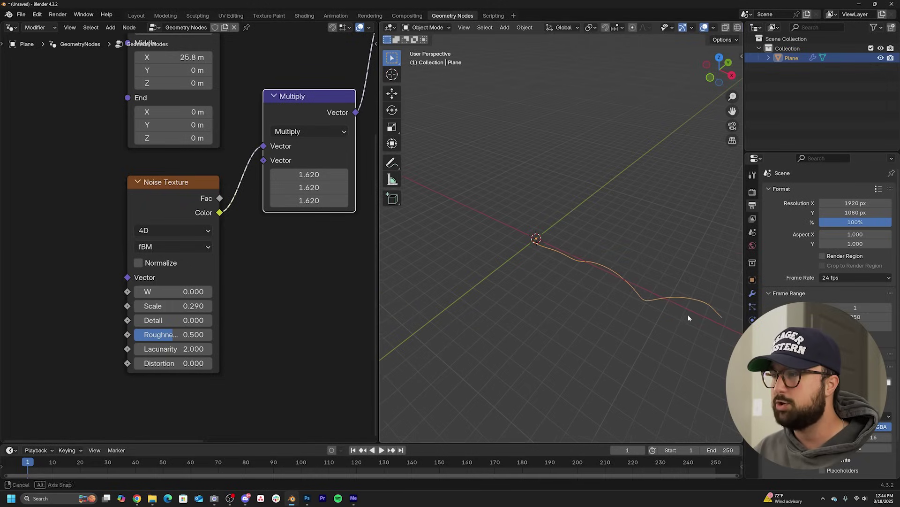
# Increase all three factors of the Multiply node to 3.660 for a stronger curve displacement
pyautogui.moveTo(690, 317); pyautogui.dragTo(705, 287, button='middle')
pyautogui.moveTo(327, 176)
pyautogui.mouseDown()
pyautogui.moveTo(327, 201)
pyautogui.moveTo(319, 174)
pyautogui.mouseUp()
pyautogui.moveTo(396, 224); pyautogui.dragTo(527, 274, button='middle')
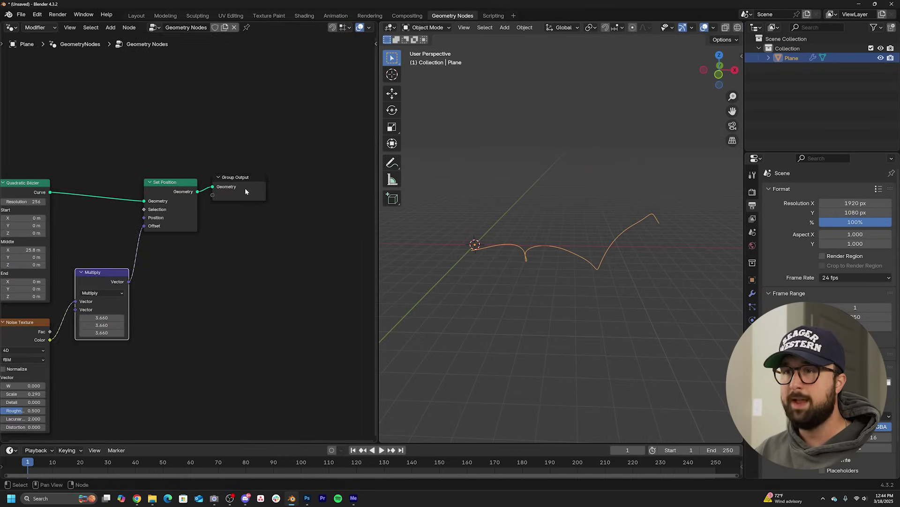
# Move the Group Output further away and insert a Curve to Mesh node between it and Set Position
pyautogui.moveTo(237, 184); pyautogui.dragTo(302, 188)
pyautogui.hotkey('shift', 'a')
pyautogui.click(284, 153)
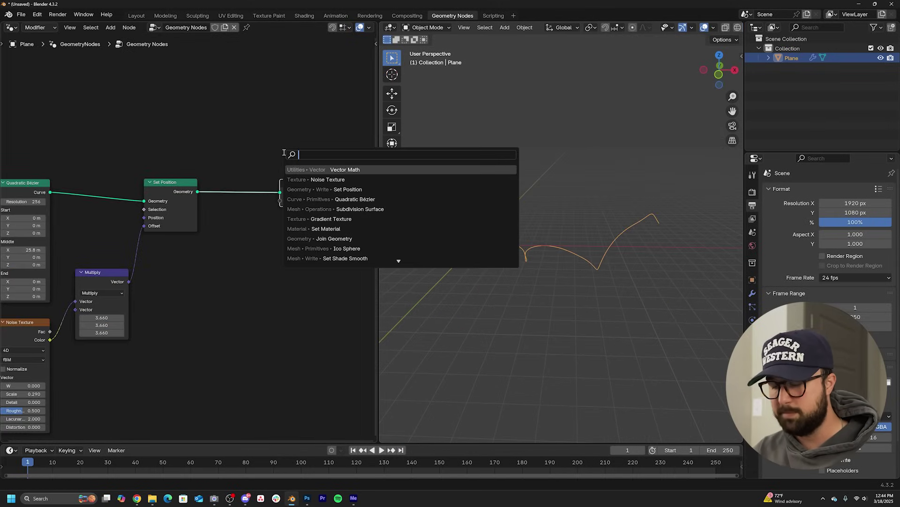
pyautogui.write('curve to')
pyautogui.press('Return')
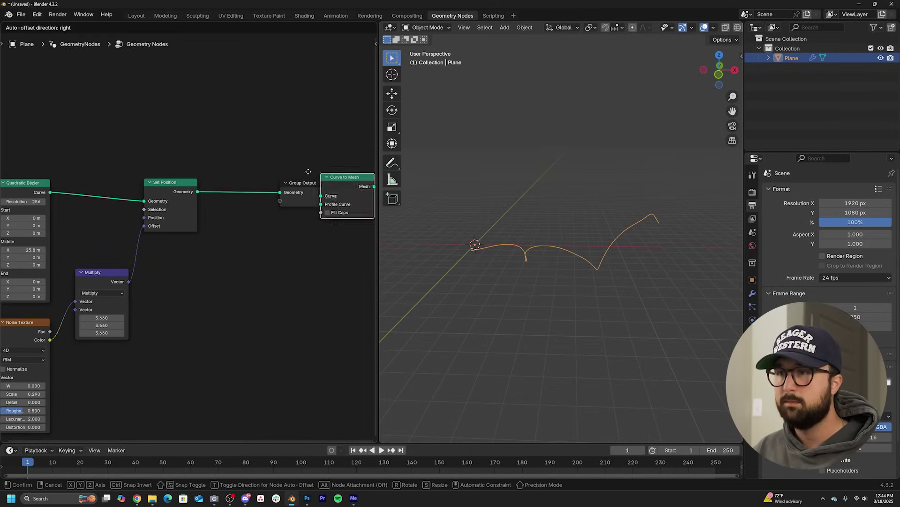
pyautogui.click(249, 178)
# Add a Curve Circle node with a 0.75 m radius and connect it to Curve to Mesh's Profile Curve
pyautogui.scroll(4, 250, 177)
pyautogui.moveTo(256, 143); pyautogui.dragTo(204, 182, button='middle')
pyautogui.hotkey('shift', 'a')
pyautogui.click(251, 135)
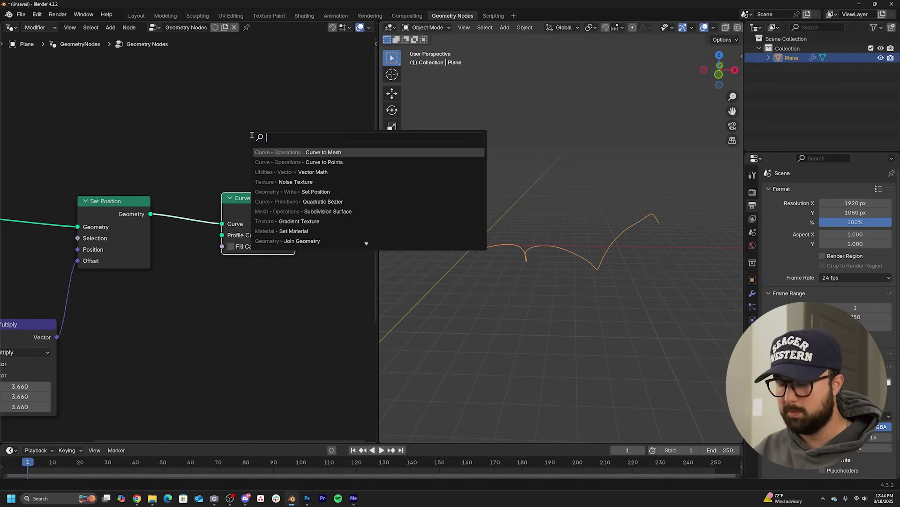
pyautogui.write('circ')
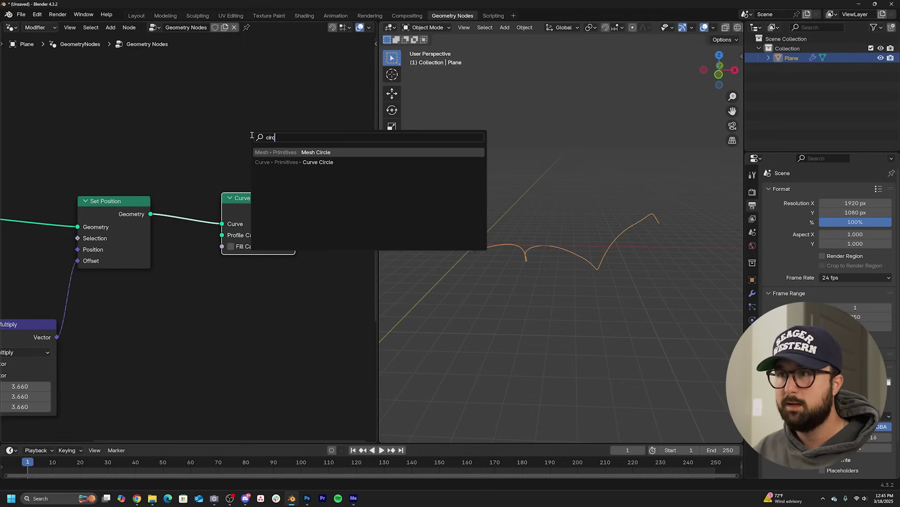
pyautogui.press('Down')
pyautogui.press('Return')
pyautogui.click(167, 295)
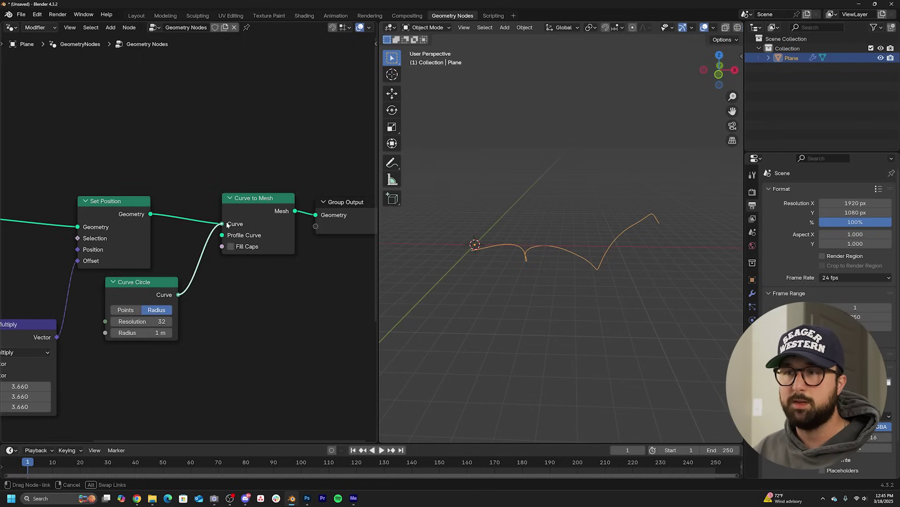
pyautogui.moveTo(224, 238); pyautogui.dragTo(223, 235)
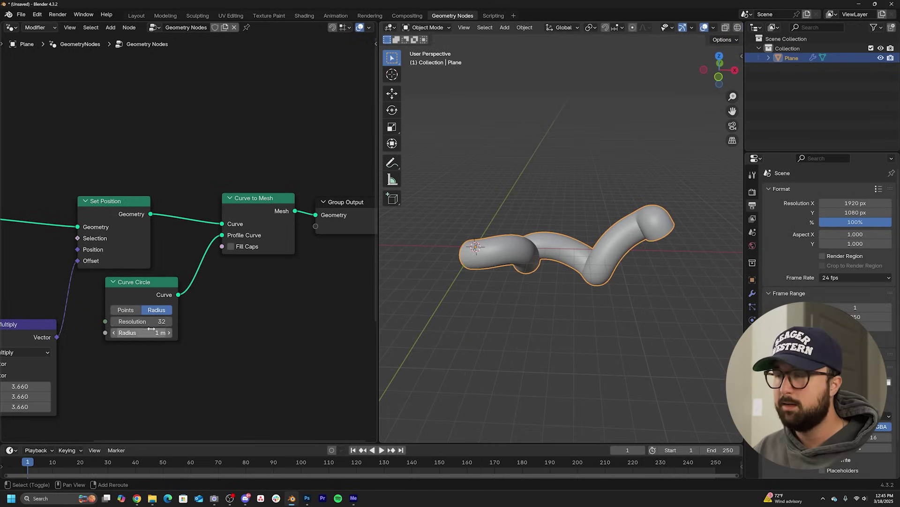
pyautogui.moveTo(151, 329); pyautogui.dragTo(135, 328)
pyautogui.moveTo(609, 305); pyautogui.dragTo(606, 281, button='middle')
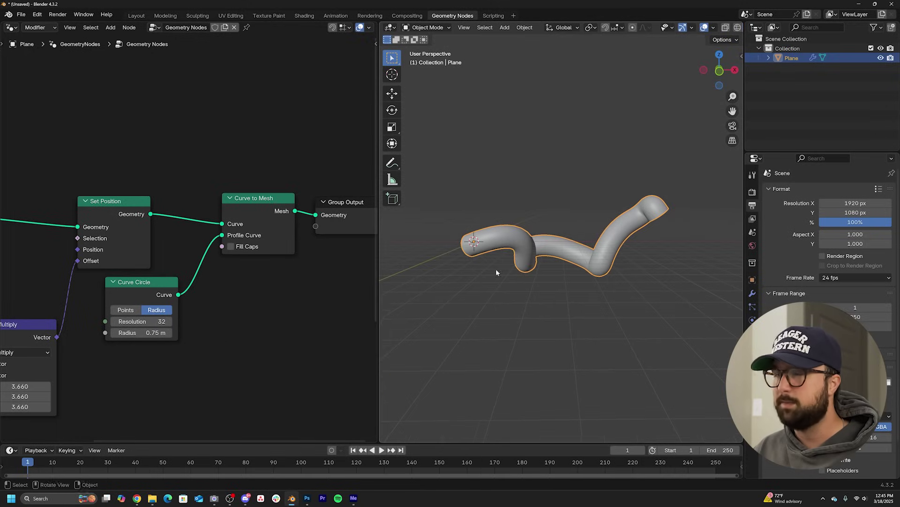
# Reshape the tube by setting the Noise Texture's W to 20.940 and Scale to 0.230
pyautogui.moveTo(37, 364); pyautogui.dragTo(299, 249, button='middle')
pyautogui.moveTo(174, 363); pyautogui.dragTo(291, 364)
pyautogui.moveTo(457, 347); pyautogui.dragTo(516, 310, button='middle')
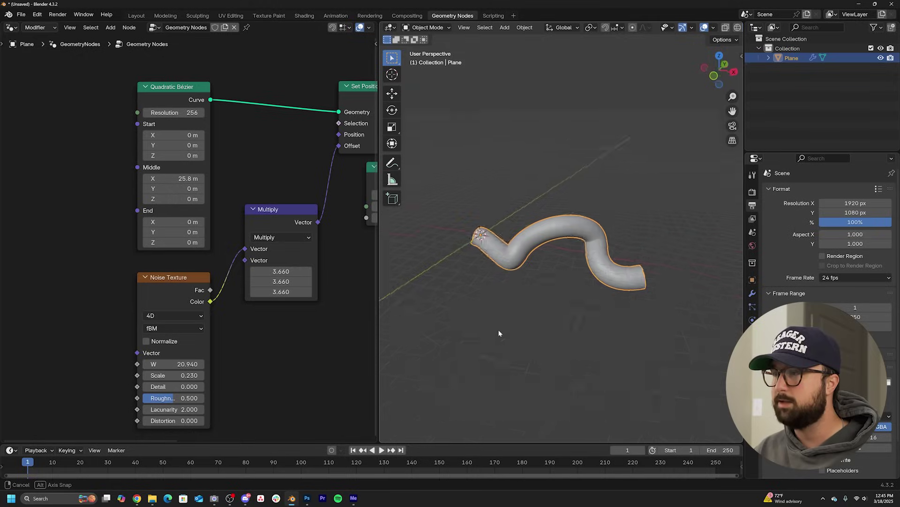
pyautogui.moveTo(499, 332); pyautogui.dragTo(493, 303, button='middle')
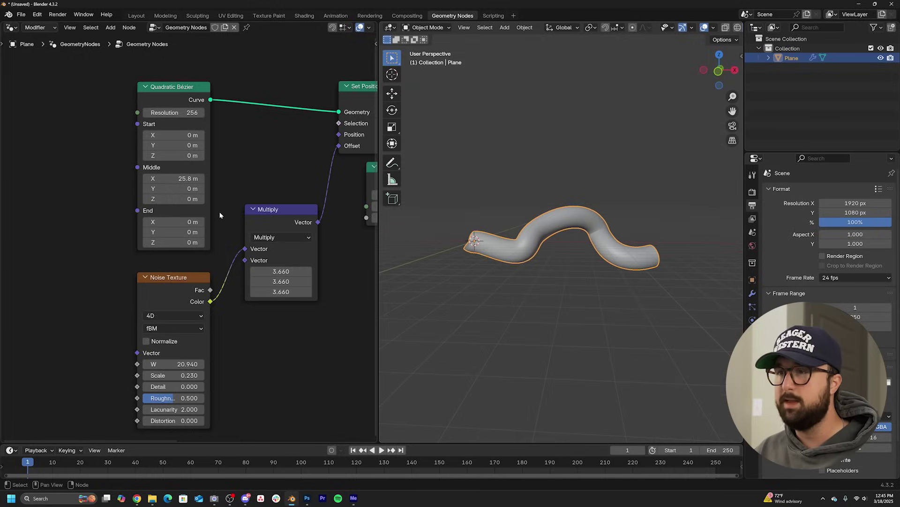
# Move the Group Output further away and insert a Mesh to Volume node after Curve to Mesh
pyautogui.scroll(-8, 221, 215)
pyautogui.moveTo(285, 200); pyautogui.dragTo(117, 234, button='middle')
pyautogui.scroll(7, 185, 235)
pyautogui.moveTo(315, 189); pyautogui.dragTo(150, 291, button='middle')
pyautogui.moveTo(165, 265); pyautogui.dragTo(275, 257)
pyautogui.hotkey('shift', 'a')
pyautogui.write('mesh to v')
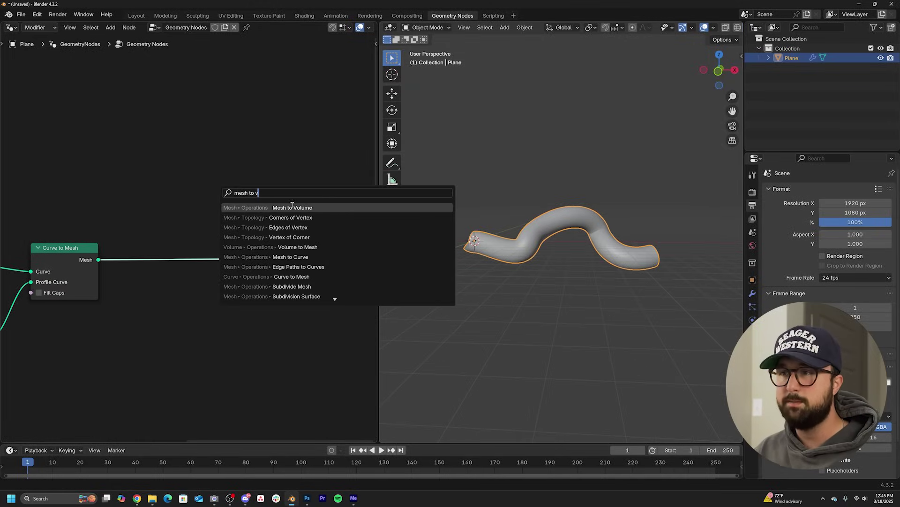
pyautogui.click(292, 208)
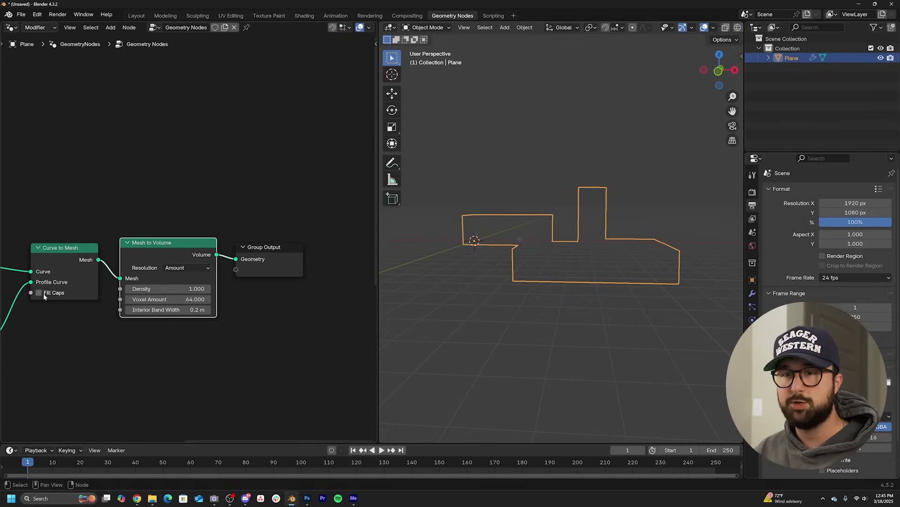
# Enable Fill Caps on the Curve to Mesh node
pyautogui.click(44, 296)
pyautogui.scroll(2, 159, 271)
pyautogui.click(95, 277)
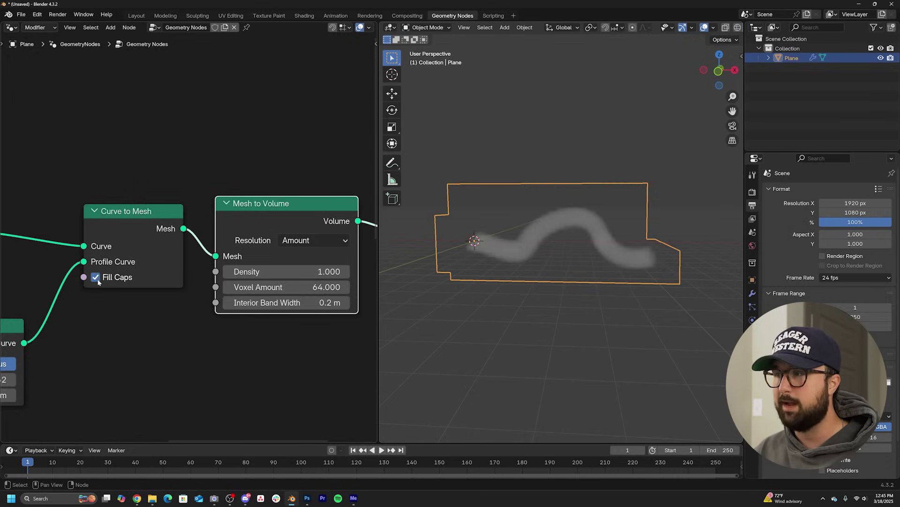
# Move the Group Output further away and insert a Distribute Points in Volume node after Mesh to Volume
pyautogui.scroll(-5, 241, 301)
pyautogui.moveTo(235, 311); pyautogui.dragTo(82, 310, button='middle')
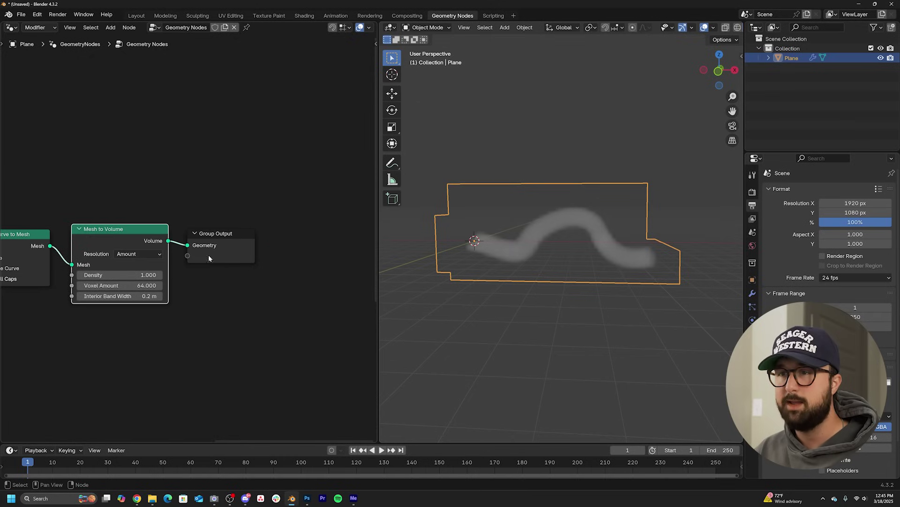
pyautogui.moveTo(209, 256); pyautogui.dragTo(305, 253)
pyautogui.hotkey('shift', 'a')
pyautogui.write('dist')
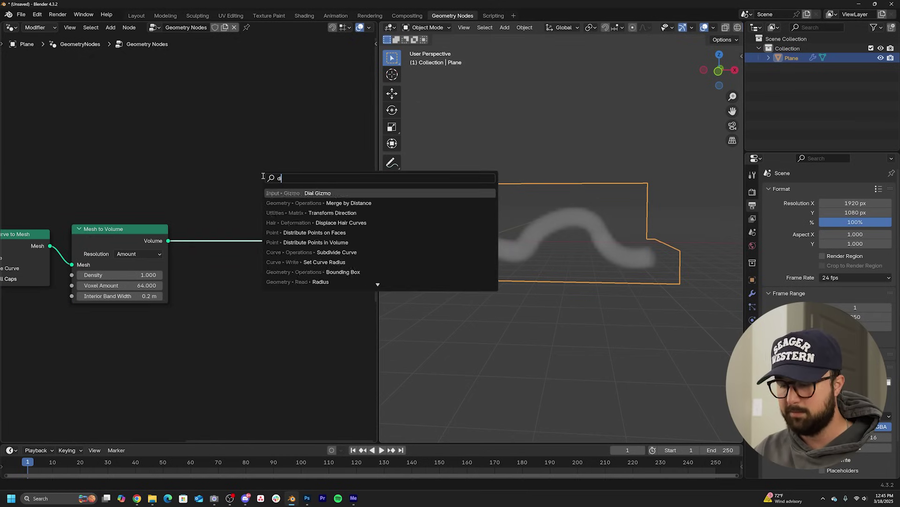
pyautogui.press('Up')
pyautogui.press('Up')
pyautogui.press('Up')
pyautogui.press('Up')
pyautogui.press('Return')
pyautogui.click(269, 268)
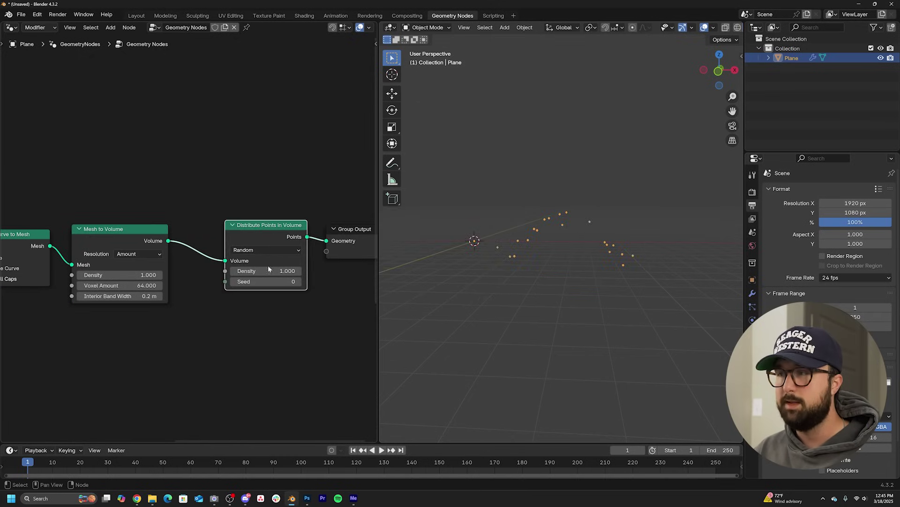
# Make room before the Group Output and insert an Instance on Points node after Distribute Points in Volume
pyautogui.moveTo(571, 257); pyautogui.dragTo(570, 222, button='middle')
pyautogui.moveTo(338, 243); pyautogui.dragTo(198, 259, button='middle')
pyautogui.moveTo(198, 258); pyautogui.dragTo(287, 257)
pyautogui.hotkey('shift', 'a')
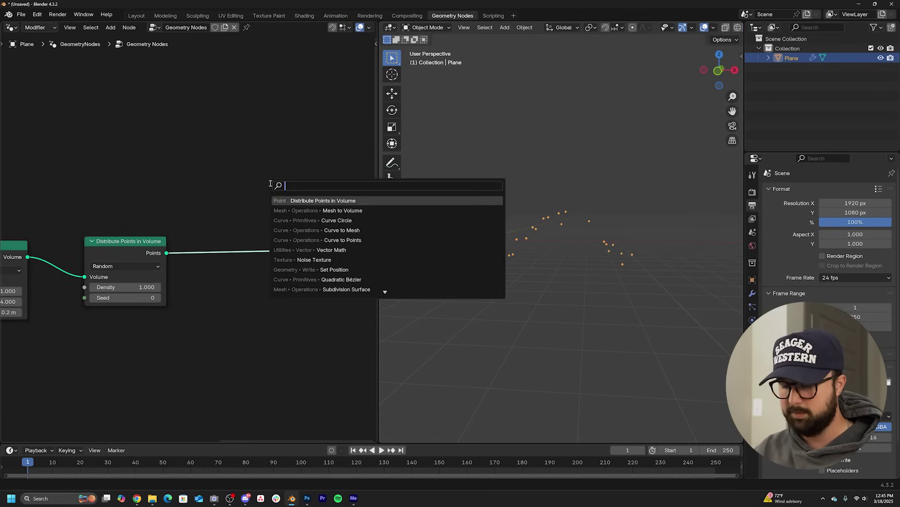
pyautogui.write('Inst')
pyautogui.click(314, 201)
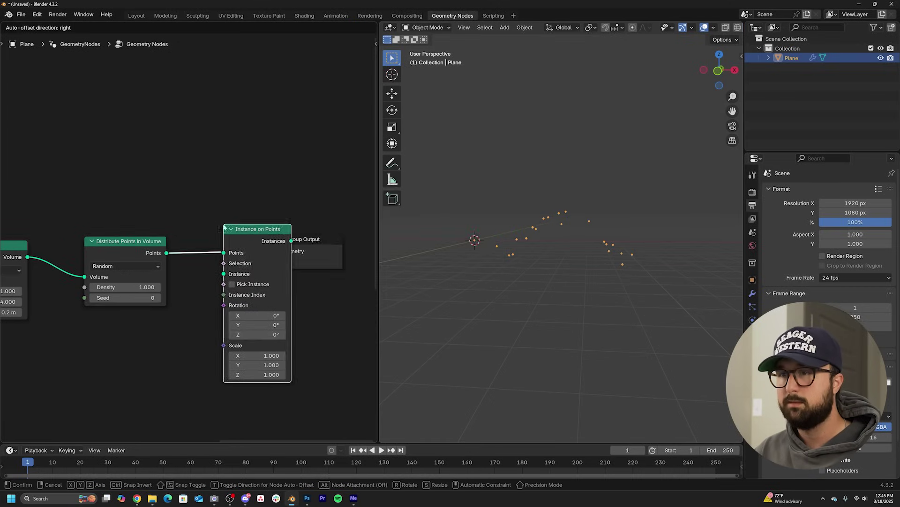
pyautogui.click(208, 178)
# Add an Ico Sphere node and connect its Mesh output to the Instance input of Instance on Points
pyautogui.hotkey('shift', 'a')
pyautogui.write('ico')
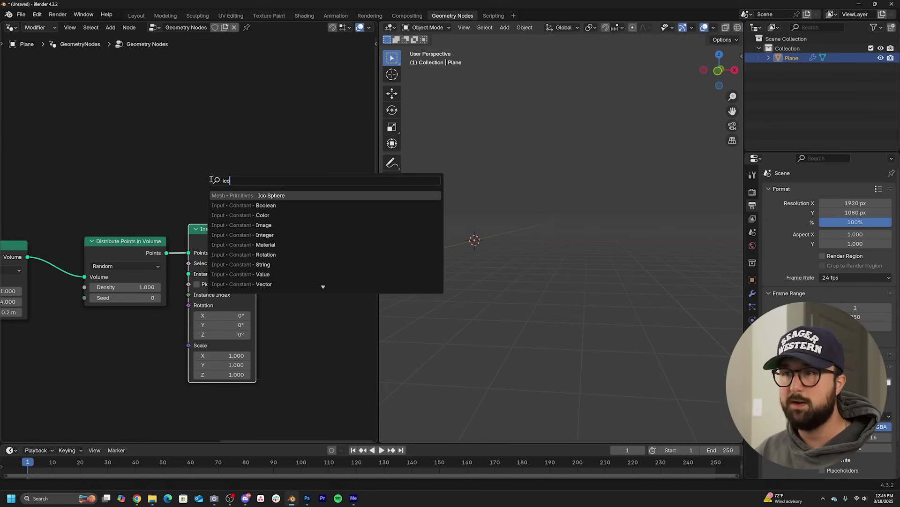
pyautogui.click(256, 195)
pyautogui.click(146, 341)
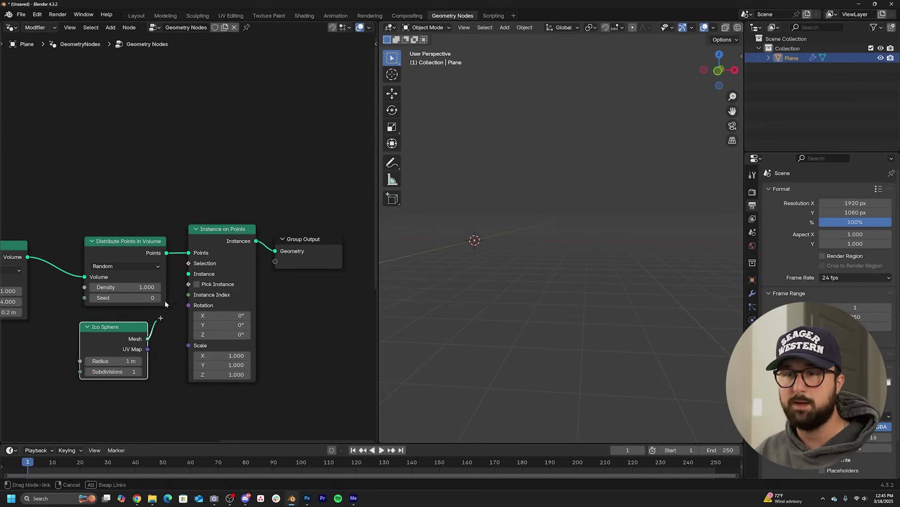
pyautogui.moveTo(184, 281); pyautogui.dragTo(184, 280)
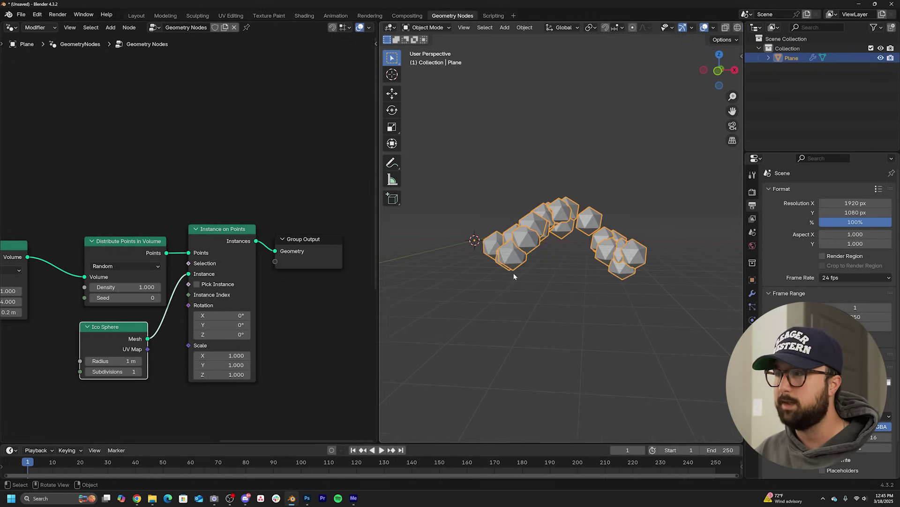
# Set the Ico Sphere's Subdivisions to 3
pyautogui.moveTo(514, 276); pyautogui.dragTo(385, 312, button='middle')
pyautogui.click(138, 372)
pyautogui.click(138, 372)
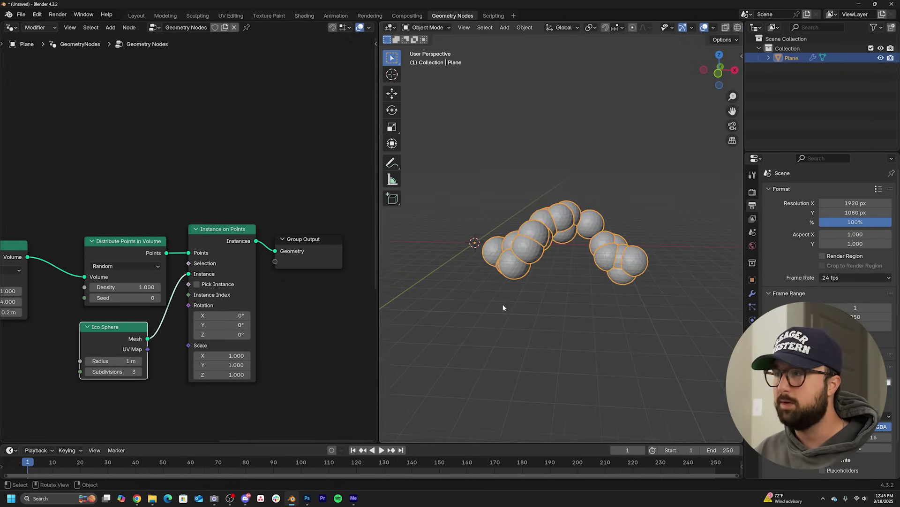
pyautogui.moveTo(503, 304); pyautogui.dragTo(535, 284, button='middle')
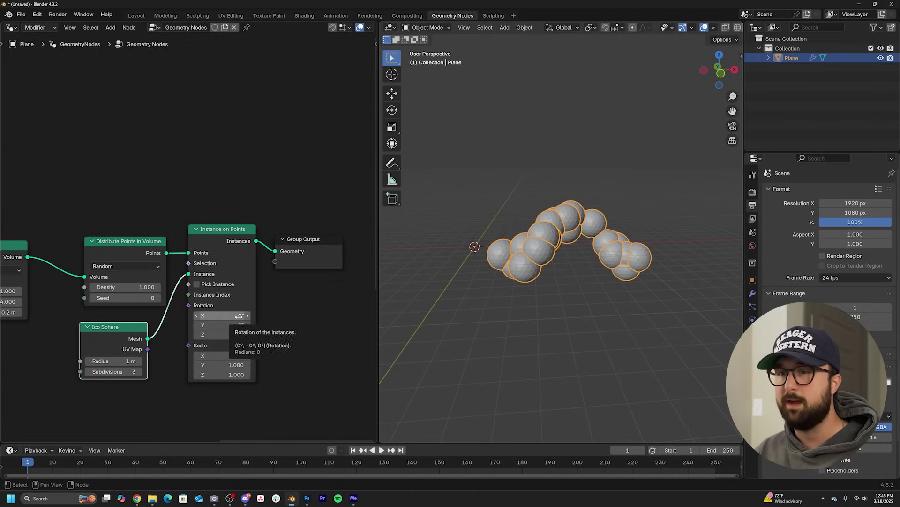
# Thin out the spheres by setting Distribute Points in Volume's Density to 0.680 and Seed to 3
pyautogui.moveTo(124, 291); pyautogui.dragTo(92, 291)
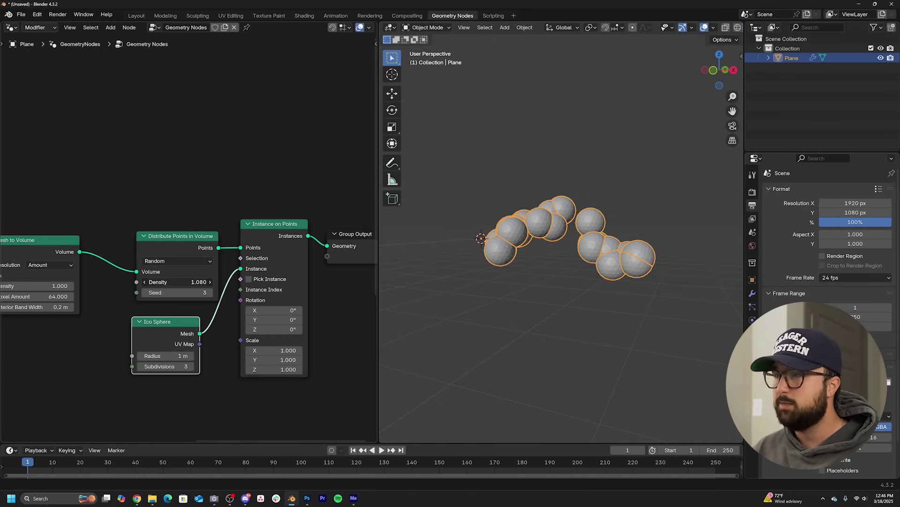
pyautogui.moveTo(183, 282); pyautogui.dragTo(173, 282)
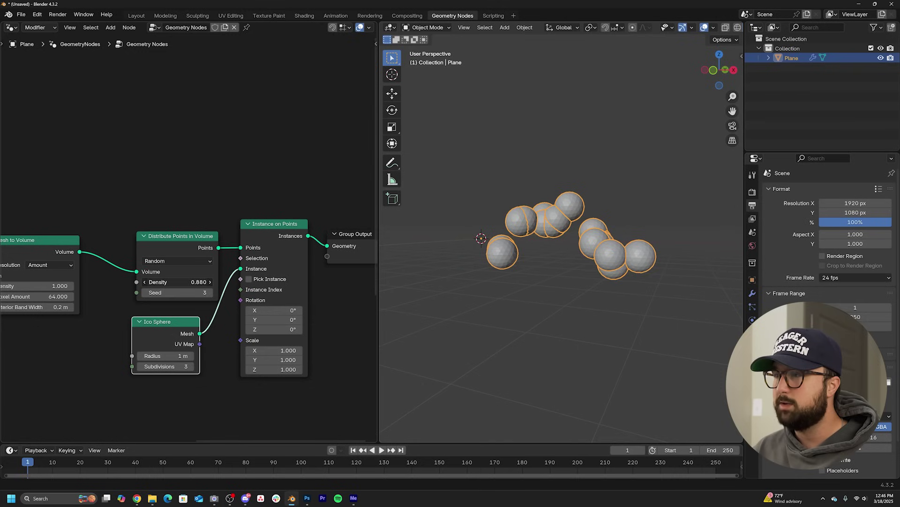
pyautogui.moveTo(540, 284); pyautogui.dragTo(424, 281, button='middle')
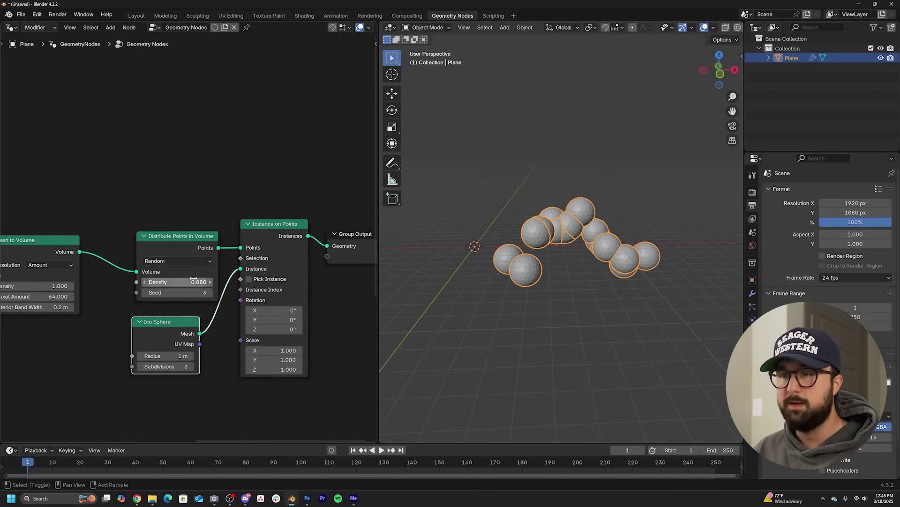
pyautogui.moveTo(195, 282); pyautogui.dragTo(191, 281)
pyautogui.moveTo(553, 312); pyautogui.dragTo(540, 296, button='middle')
# Move the Group Output further away and insert a second Mesh to Volume node after Instance on Points
pyautogui.moveTo(279, 264); pyautogui.dragTo(148, 251, button='middle')
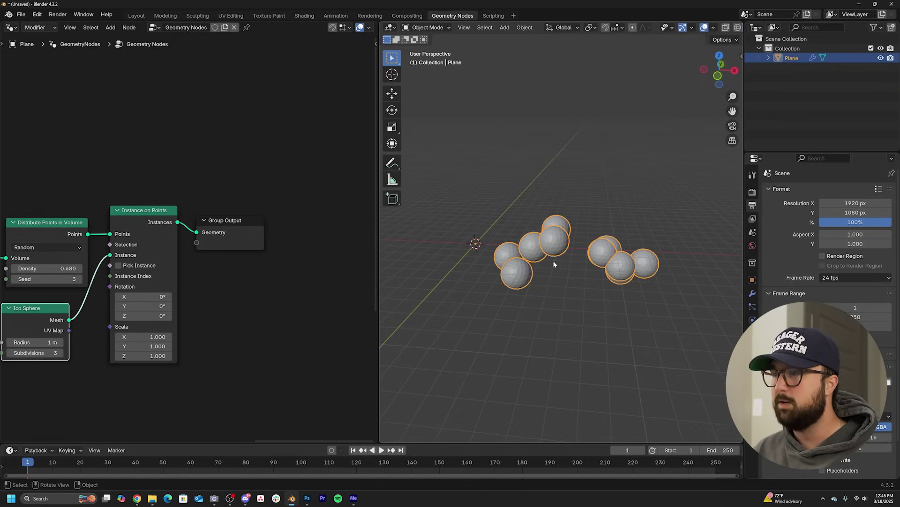
pyautogui.scroll(3, 570, 253)
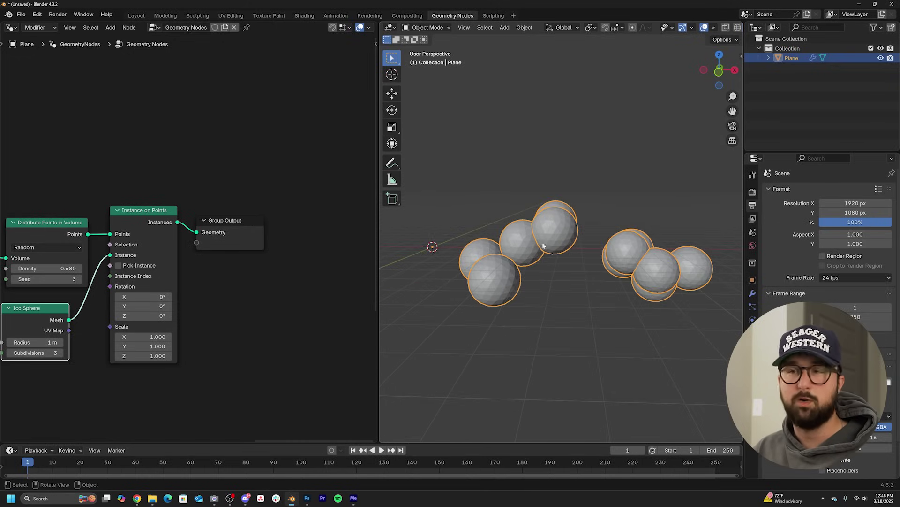
pyautogui.moveTo(221, 229); pyautogui.dragTo(271, 222)
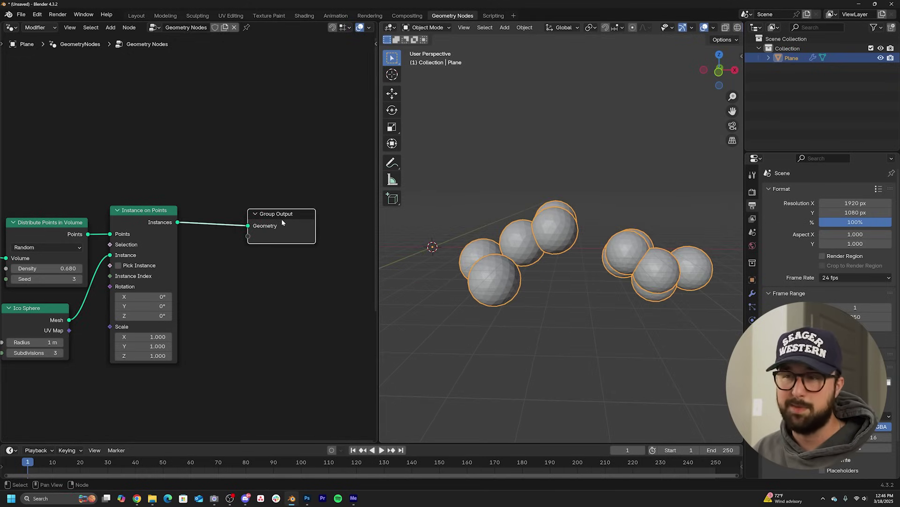
pyautogui.hotkey('shift', 'a')
pyautogui.click(247, 194)
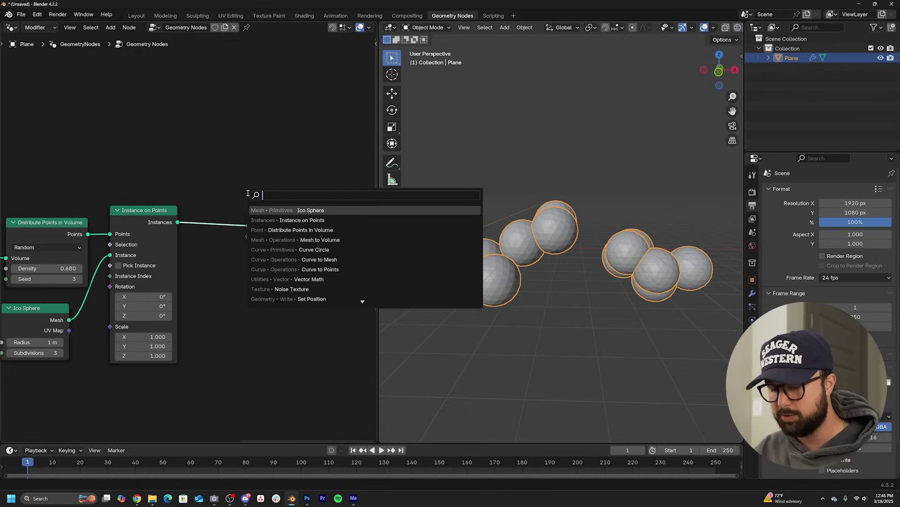
pyautogui.write('mesh to')
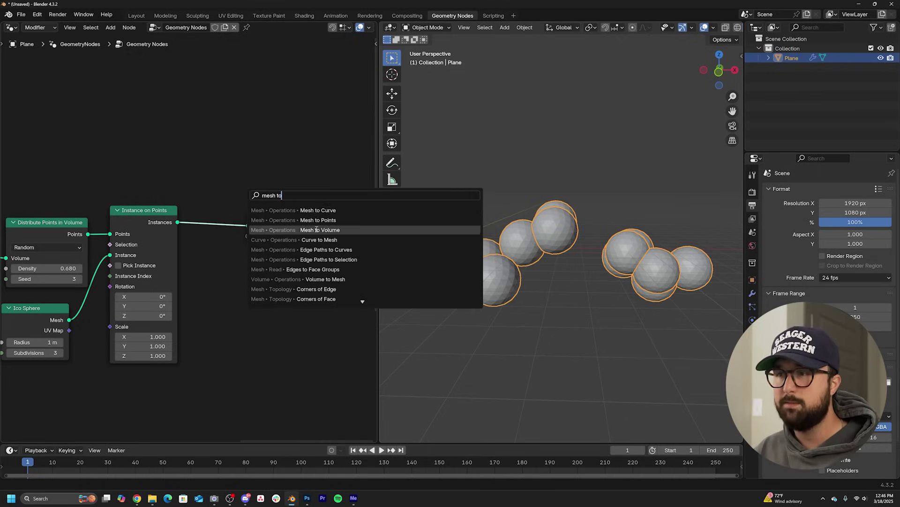
pyautogui.click(309, 230)
# Move the Group Output further away and insert a Volume to Mesh node after the second Mesh to Volume
pyautogui.moveTo(203, 232); pyautogui.dragTo(260, 236)
pyautogui.hotkey('shift', 'a')
pyautogui.click(231, 191)
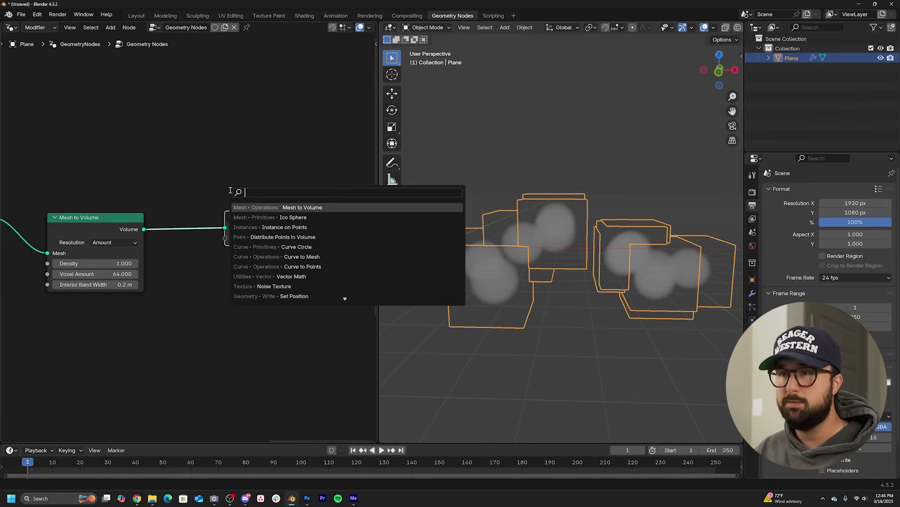
pyautogui.write('volune')
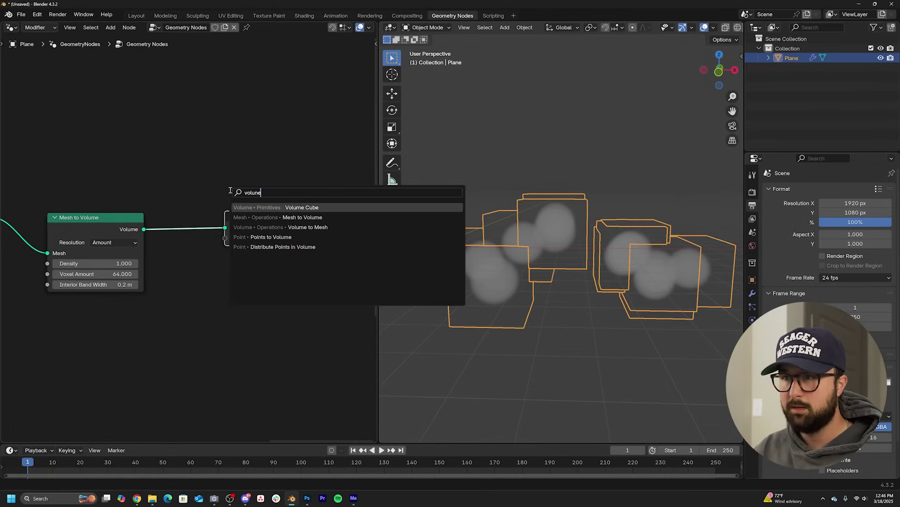
pyautogui.press('Down')
pyautogui.press('Down')
pyautogui.press('Return')
pyautogui.click(203, 228)
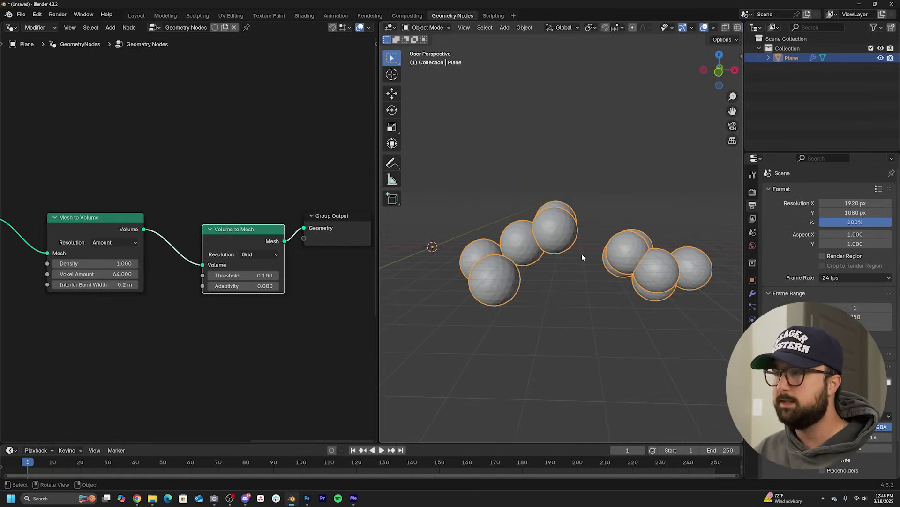
# Insert a Realize Instances node between Instance on Points and the second Mesh to Volume
pyautogui.moveTo(553, 218); pyautogui.dragTo(530, 225, button='middle')
pyautogui.scroll(4, 526, 245)
pyautogui.scroll(-3, 519, 261)
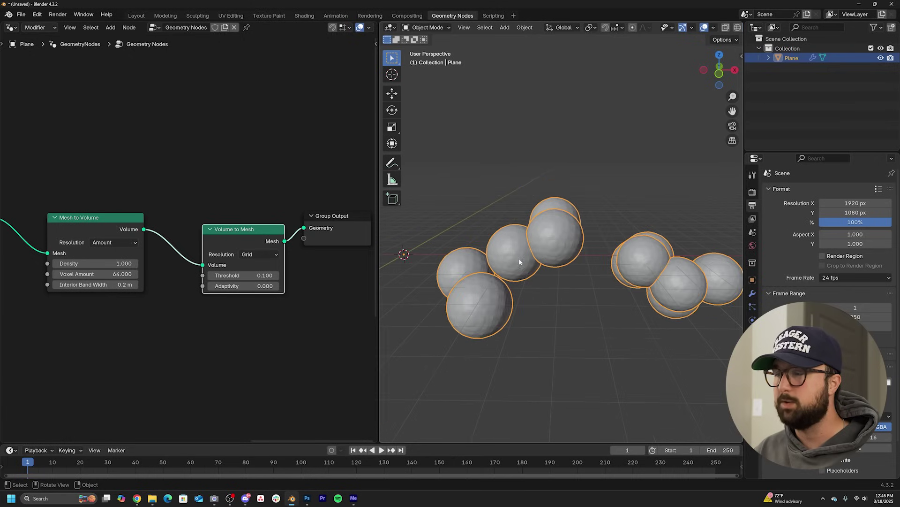
pyautogui.moveTo(182, 251); pyautogui.dragTo(289, 243, button='middle')
pyautogui.hotkey('shift', 'a')
pyautogui.click(202, 171)
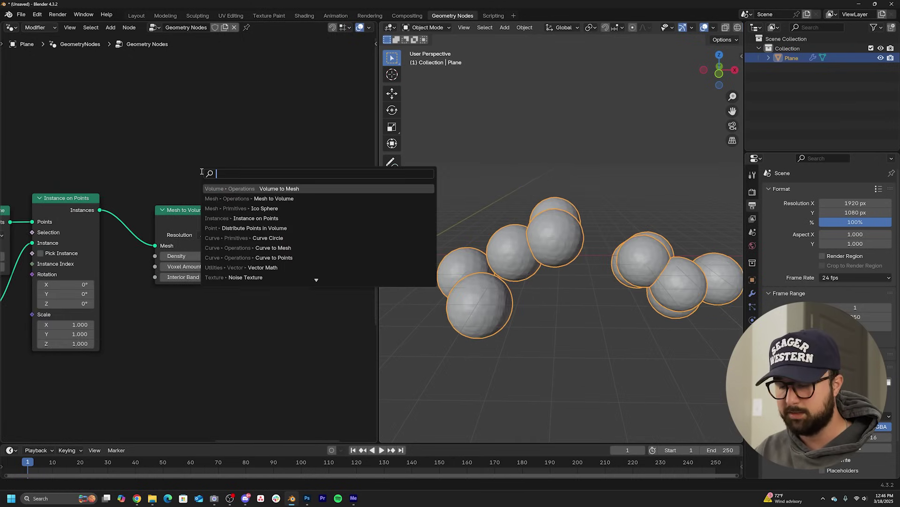
pyautogui.write('real')
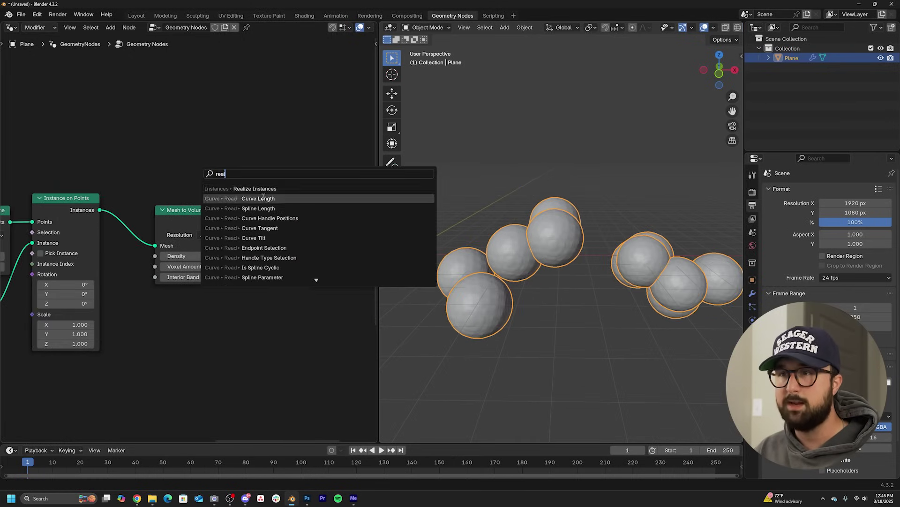
pyautogui.click(262, 189)
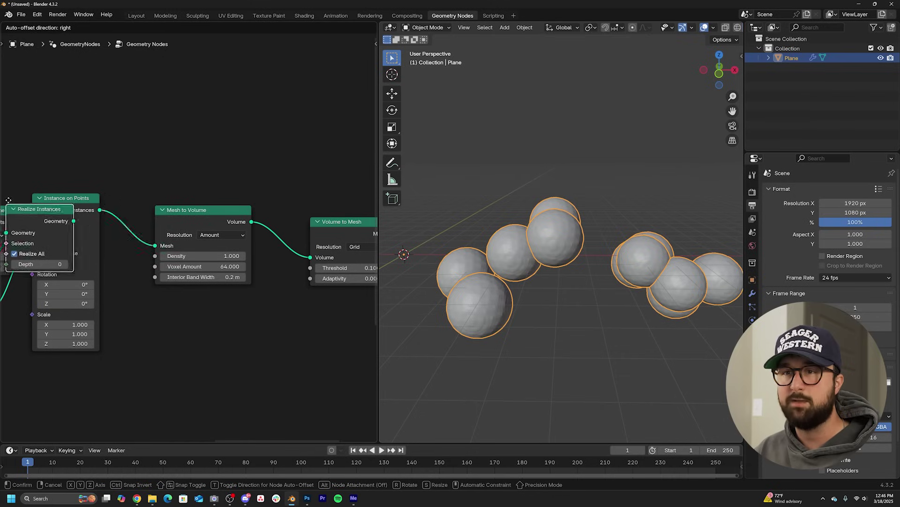
pyautogui.click(114, 193)
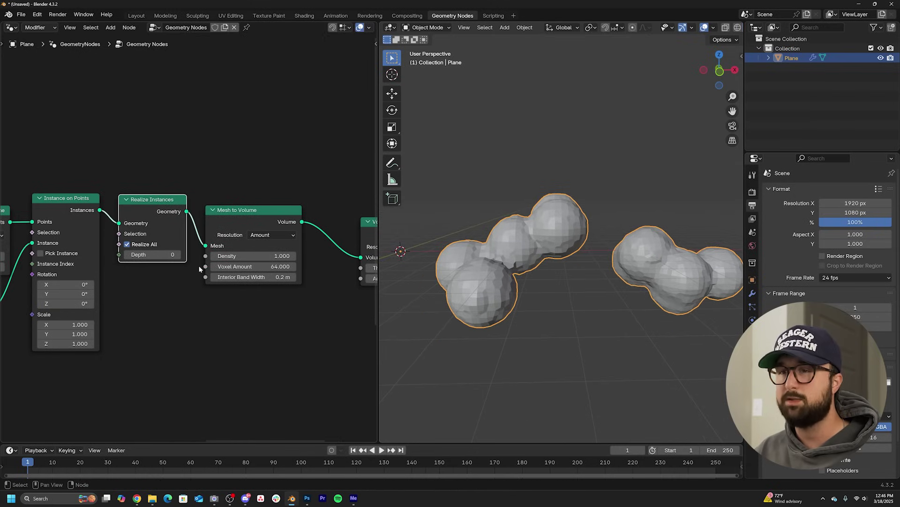
# Raise the second Mesh to Volume node's Voxel Amount to 102.100
pyautogui.moveTo(350, 269); pyautogui.dragTo(214, 253, button='middle')
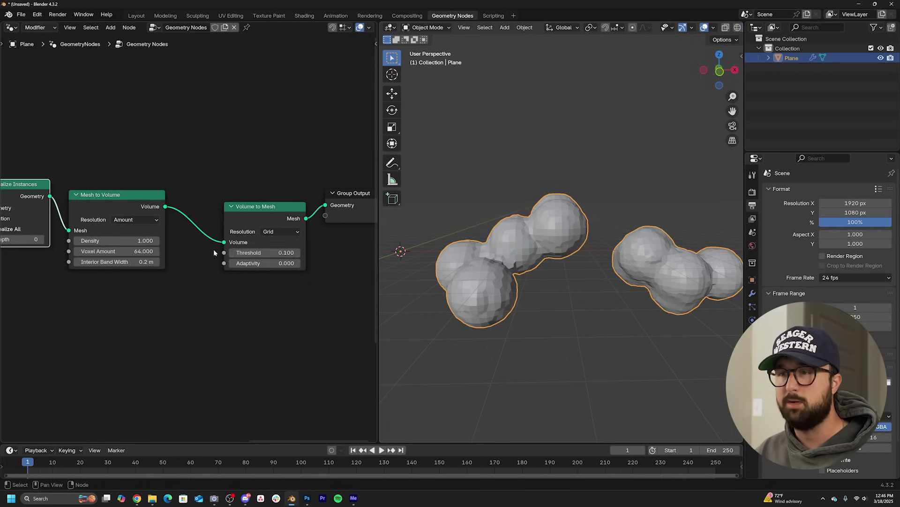
pyautogui.moveTo(117, 251); pyautogui.dragTo(177, 251)
pyautogui.moveTo(210, 260); pyautogui.dragTo(104, 281, button='middle')
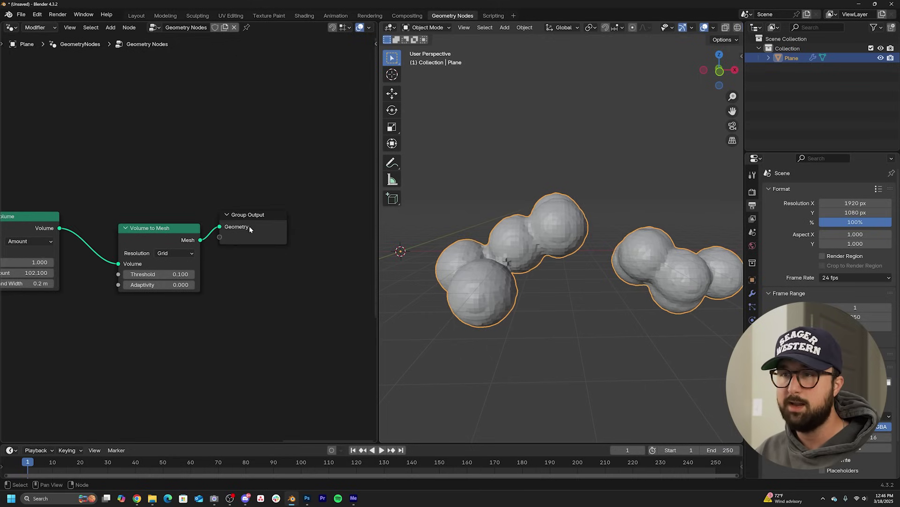
# Move the Group Output further away and insert a Set Shade Smooth node after Volume to Mesh
pyautogui.moveTo(249, 226); pyautogui.dragTo(296, 234)
pyautogui.hotkey('shift', 'a')
pyautogui.click(280, 170)
pyautogui.write('set sh')
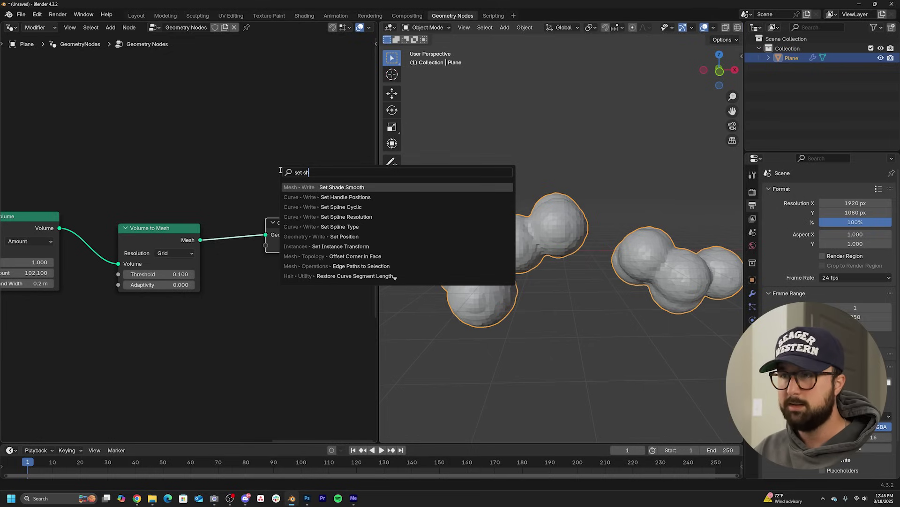
pyautogui.click(334, 187)
pyautogui.click(279, 225)
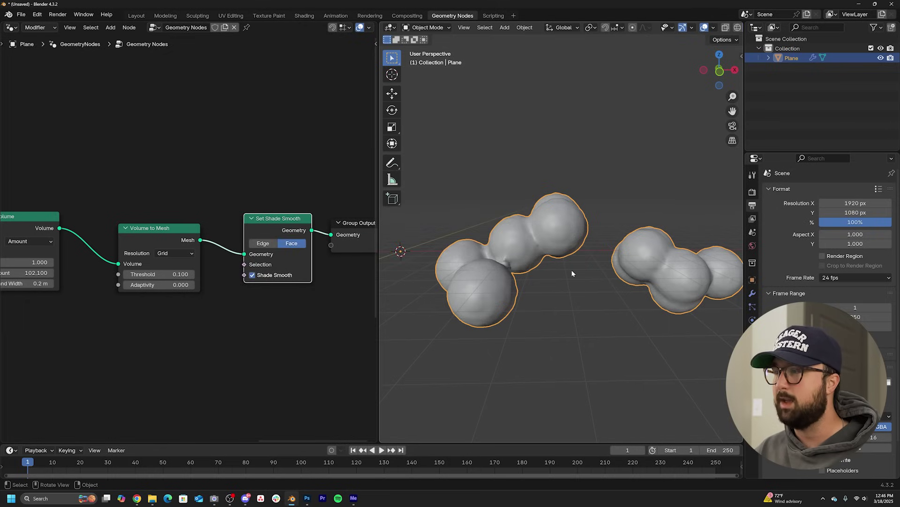
# Refine the blended spheres by setting the second Mesh to Volume's Voxel Amount to 117.400
pyautogui.moveTo(585, 239); pyautogui.dragTo(563, 249, button='middle')
pyautogui.moveTo(52, 286); pyautogui.dragTo(99, 277, button='middle')
pyautogui.moveTo(61, 263); pyautogui.dragTo(75, 264)
pyautogui.moveTo(535, 341)
pyautogui.mouseDown(button='middle')
pyautogui.moveTo(621, 319)
pyautogui.moveTo(545, 331)
pyautogui.mouseUp(button='middle')
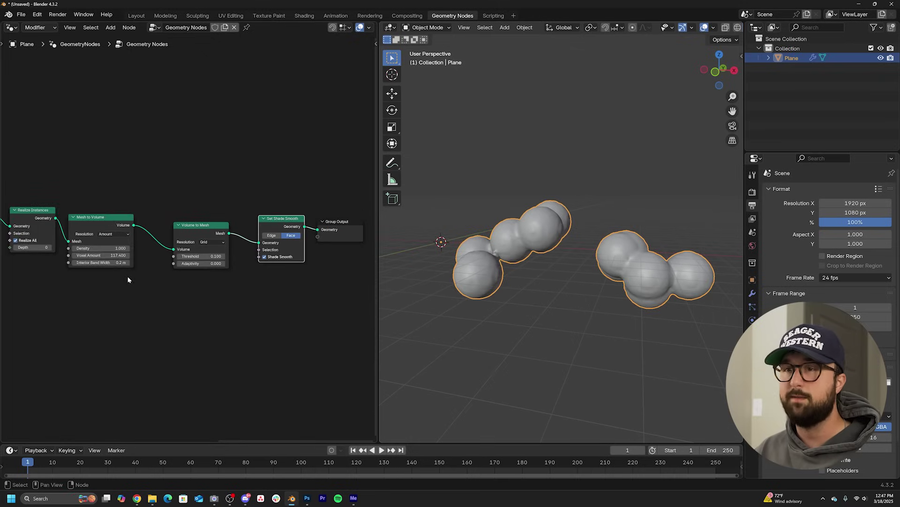
# Insert a Set Position node between Distribute Points in Volume and Instance on Points, moving the distribute node back for room
pyautogui.scroll(3, 249, 255)
pyautogui.scroll(2, 225, 211)
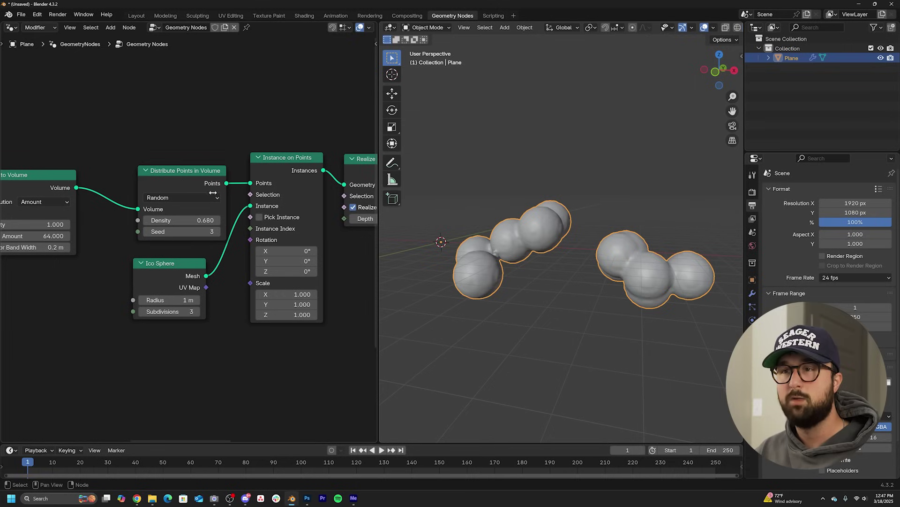
pyautogui.moveTo(182, 178); pyautogui.dragTo(125, 179)
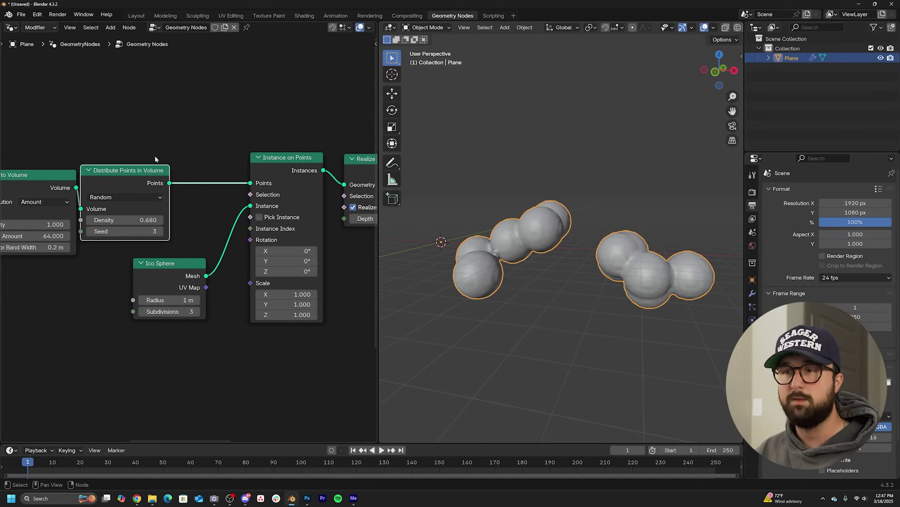
pyautogui.hotkey('shift', 'a')
pyautogui.write('set pos')
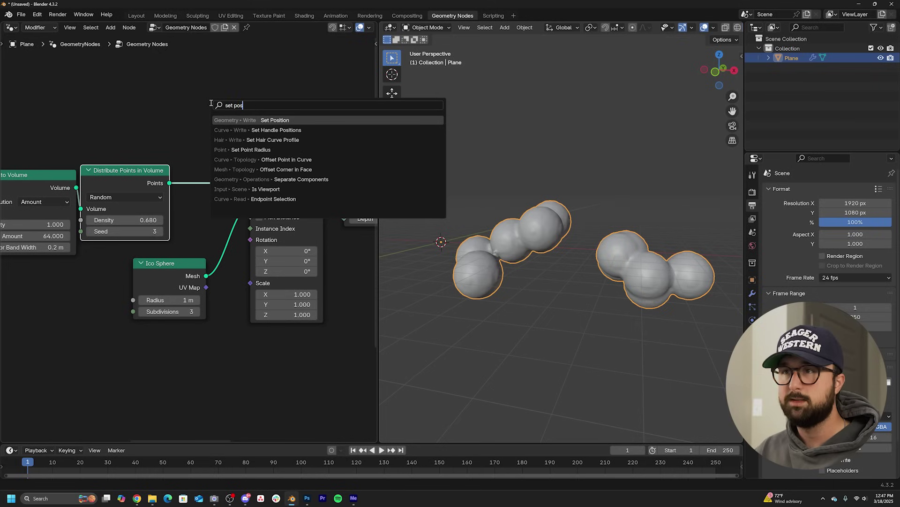
pyautogui.press('Return')
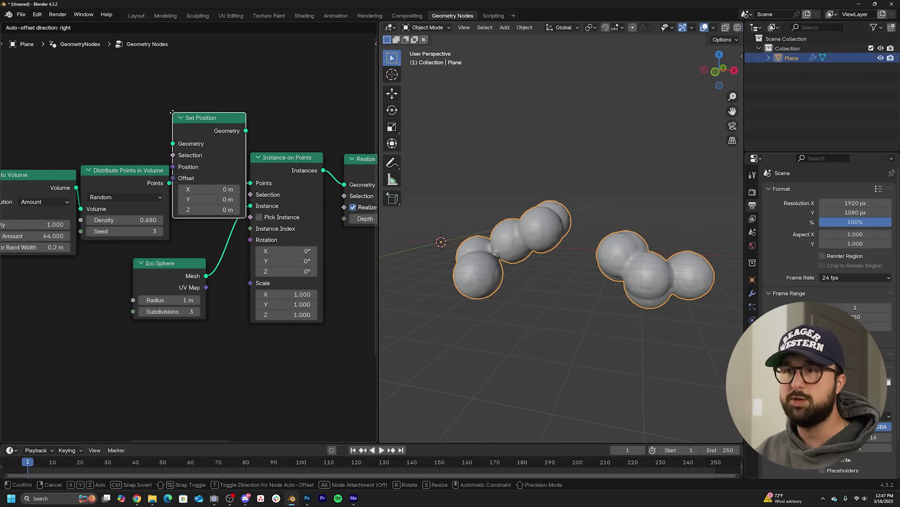
pyautogui.click(177, 109)
# Add a Noise Texture node in the free space below the first Mesh to Volume node
pyautogui.hotkey('shift', 'a')
pyautogui.write('no')
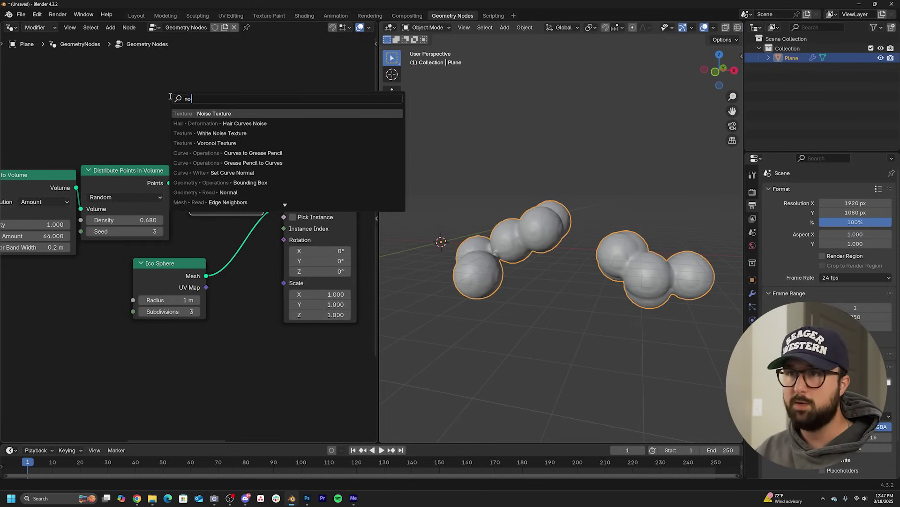
pyautogui.press('Return')
pyautogui.click(47, 306)
pyautogui.moveTo(47, 306); pyautogui.dragTo(134, 248, button='middle')
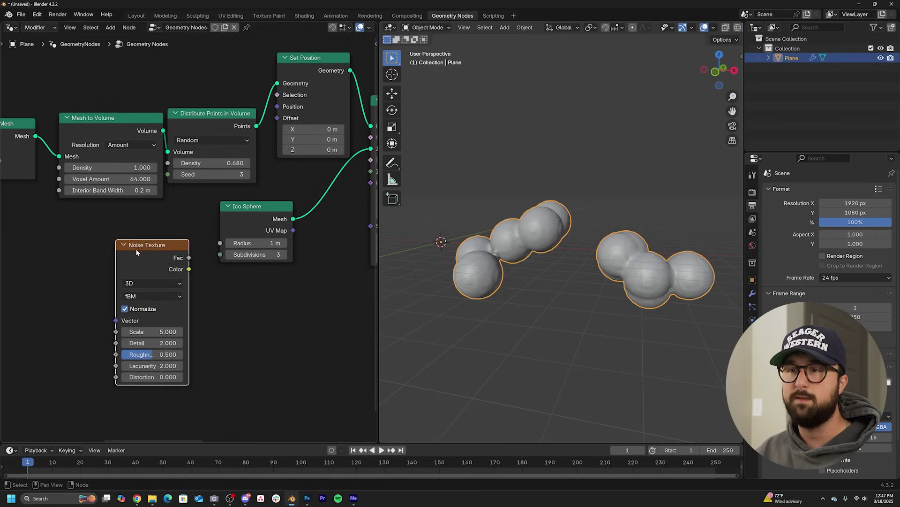
pyautogui.moveTo(134, 249); pyautogui.dragTo(57, 272)
# Add a Vector Math node beside the new Noise Texture node
pyautogui.hotkey('shift', 'a')
pyautogui.write('vec')
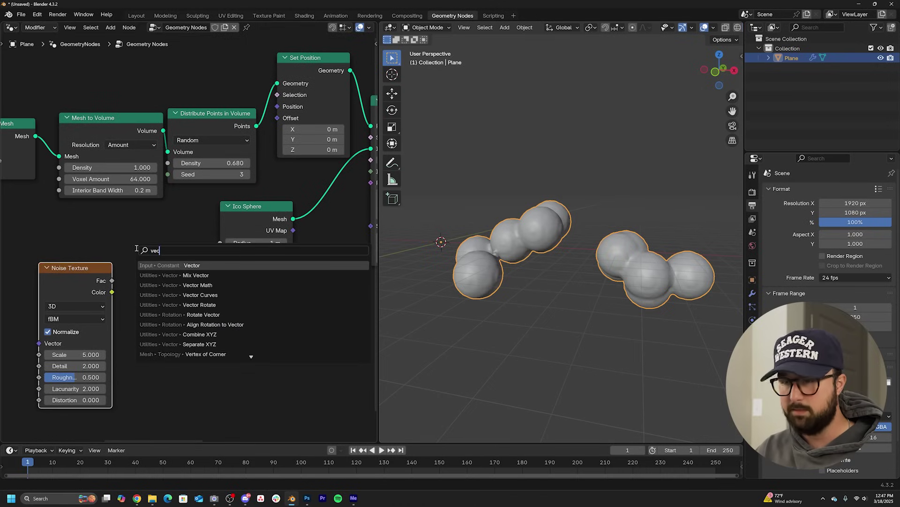
pyautogui.press('Down')
pyautogui.press('Down')
pyautogui.press('Return')
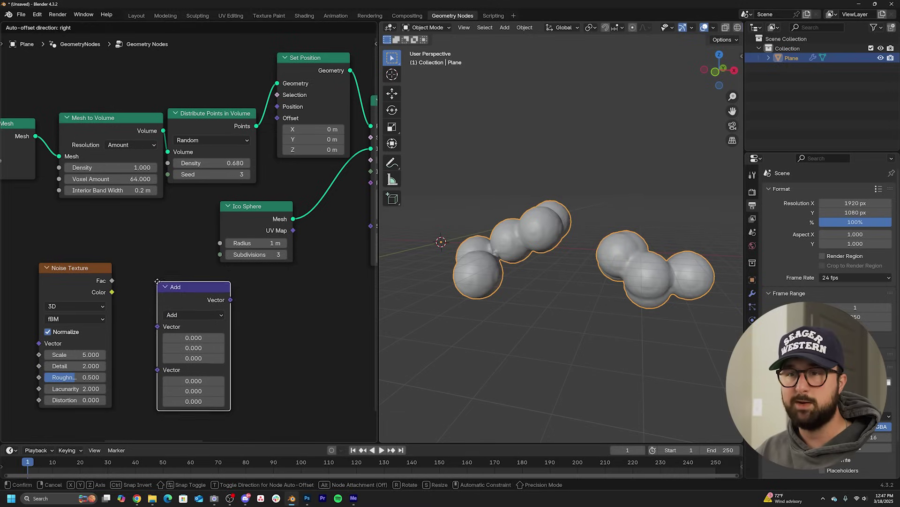
pyautogui.click(155, 280)
# Link the unnormalized Noise Texture Color through the Vector Math node into Set Position's Offset
pyautogui.moveTo(111, 292); pyautogui.dragTo(156, 321)
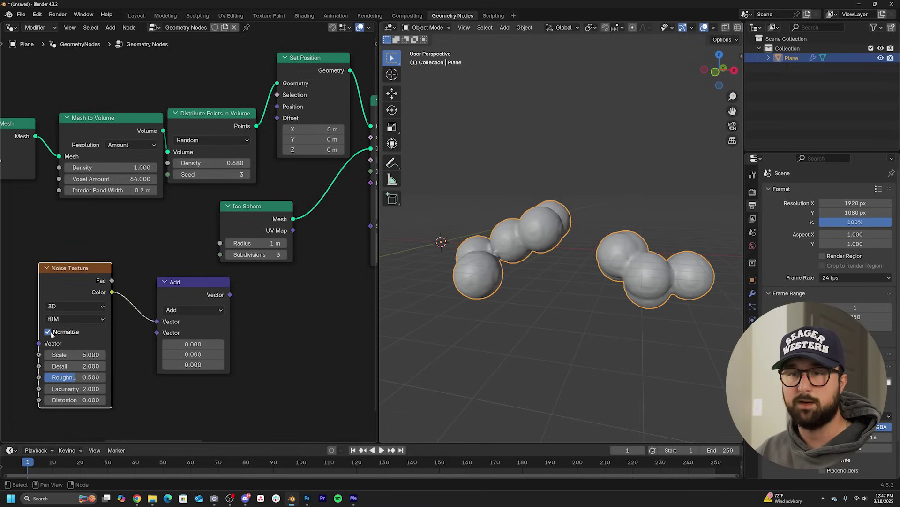
pyautogui.moveTo(231, 295); pyautogui.dragTo(234, 293)
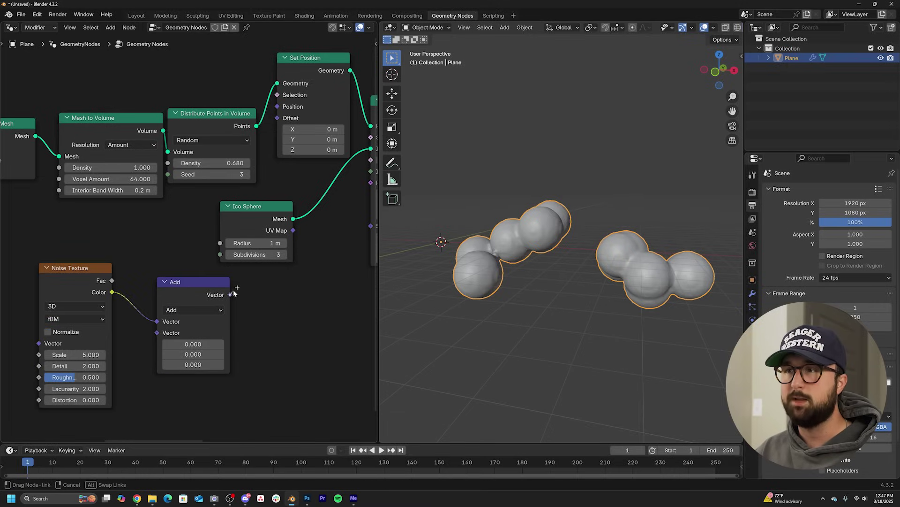
pyautogui.moveTo(277, 120); pyautogui.dragTo(277, 118)
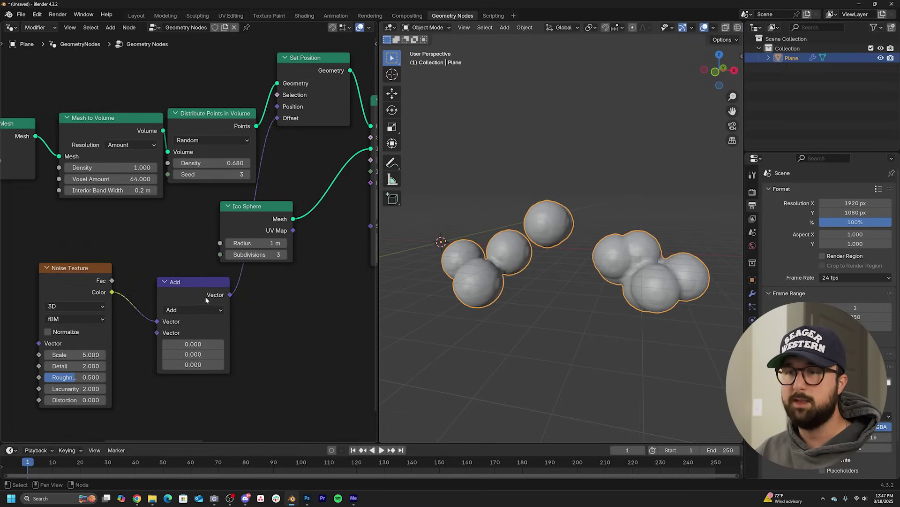
# Switch the Vector Math operation to Multiply and set its vector to 1.000 on all axes
pyautogui.click(191, 310)
pyautogui.click(187, 163)
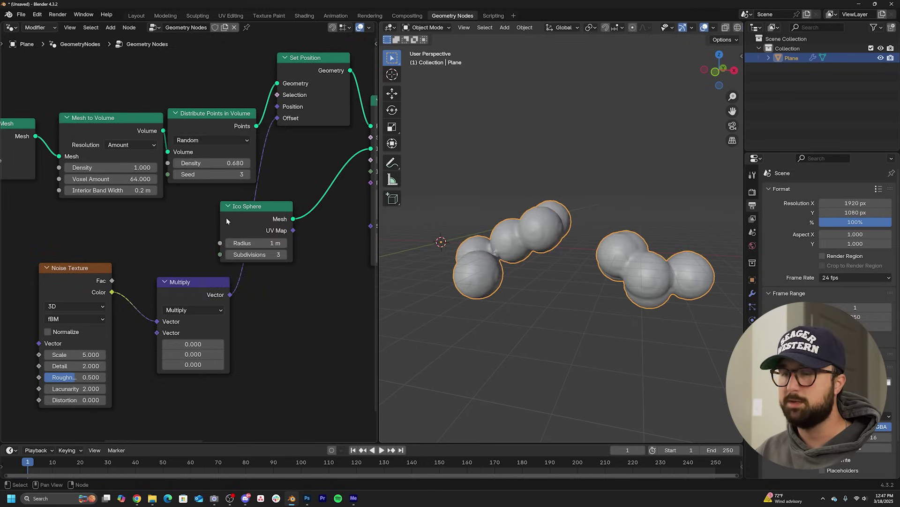
pyautogui.click(193, 344)
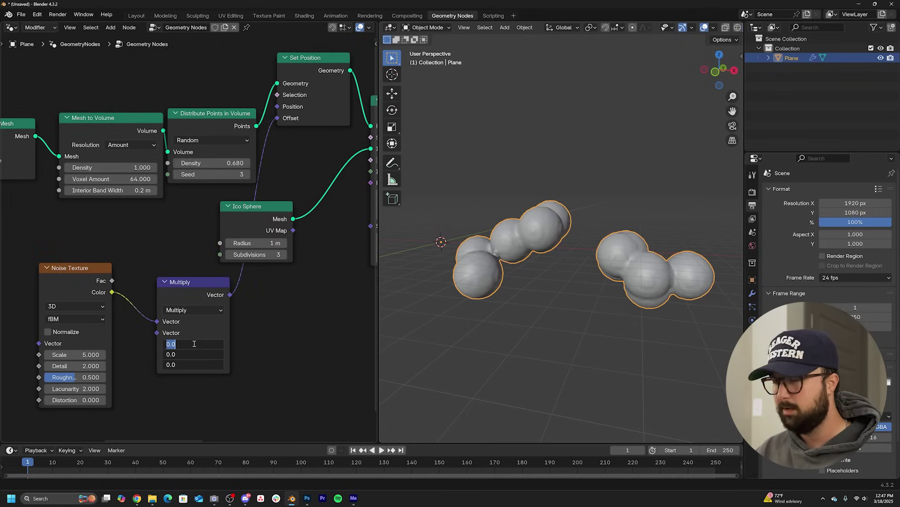
pyautogui.write('1')
pyautogui.press('Return')
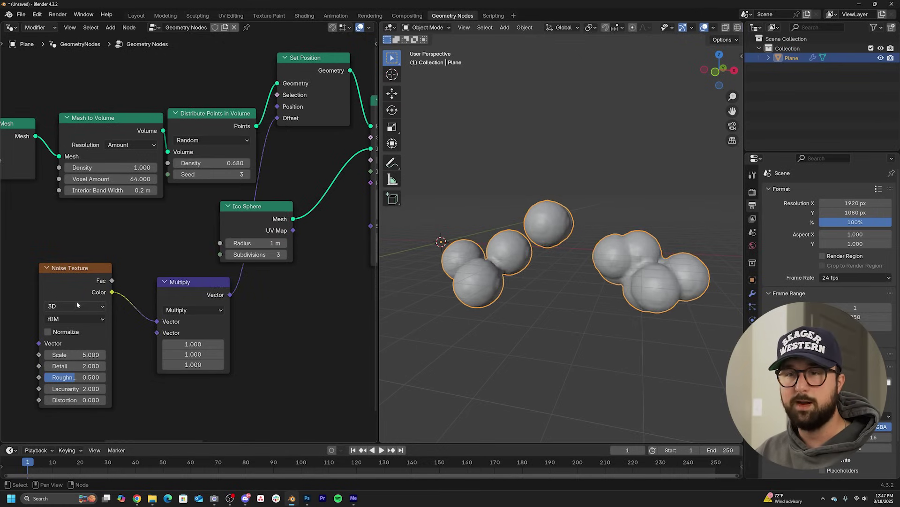
# Set the Noise Texture's Detail to 0.000, switch it to 4D and set W to 1.080
pyautogui.moveTo(81, 366); pyautogui.dragTo(51, 366)
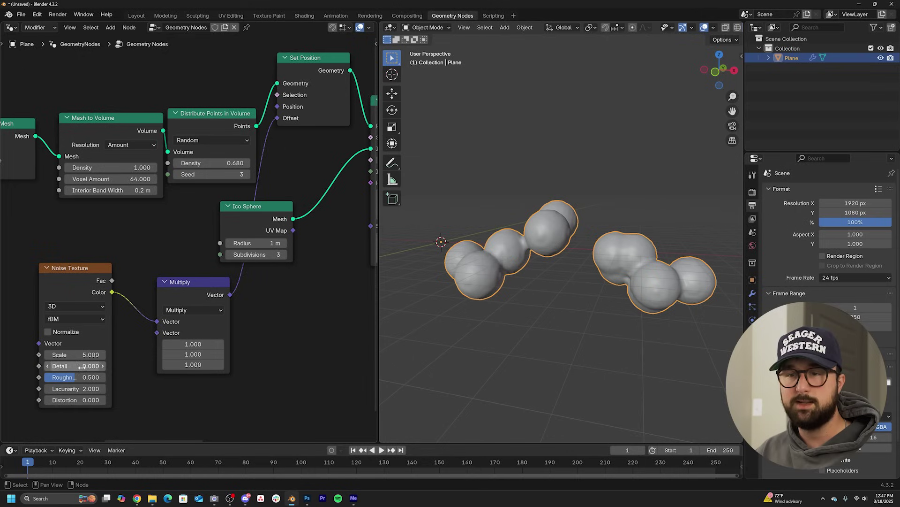
pyautogui.click(85, 307)
pyautogui.click(64, 369)
pyautogui.moveTo(74, 355); pyautogui.dragTo(111, 354)
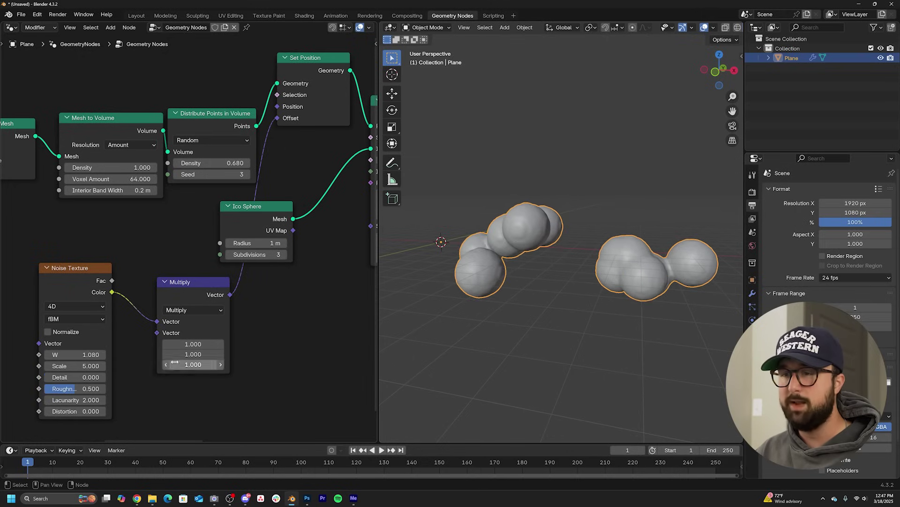
# Set the Multiply vector to 2.100 on all axes and the Noise Texture's Scale to 2.000, shifting W to vary the positions
pyautogui.moveTo(193, 343); pyautogui.dragTo(131, 343)
pyautogui.moveTo(75, 354); pyautogui.dragTo(105, 354)
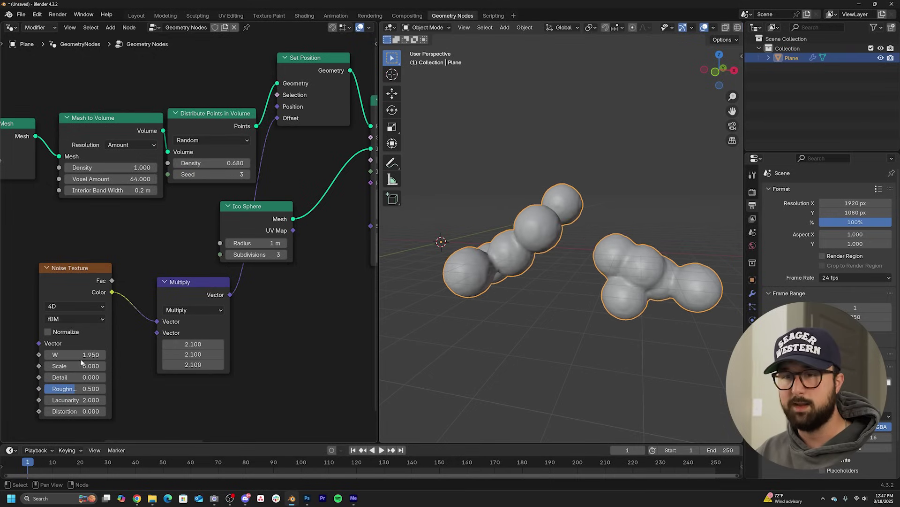
pyautogui.click(83, 365)
pyautogui.write('2')
pyautogui.press('Return')
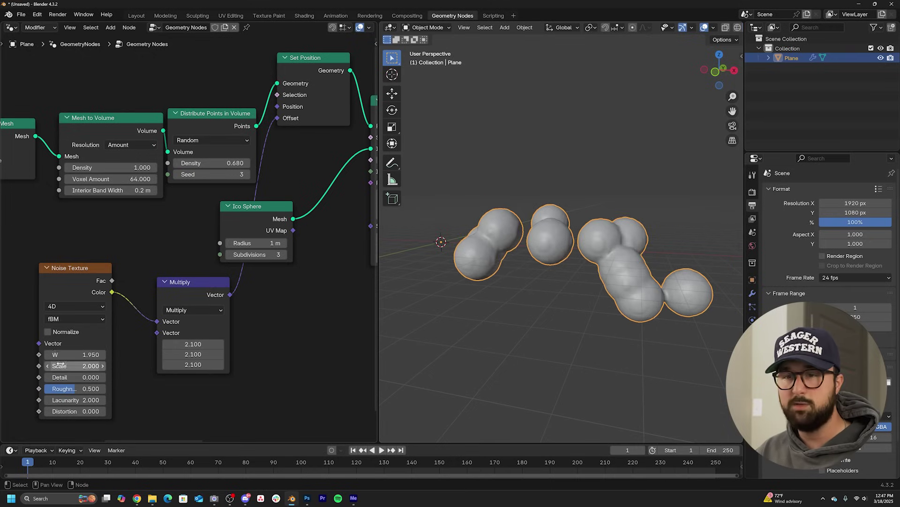
pyautogui.moveTo(70, 355); pyautogui.dragTo(91, 355)
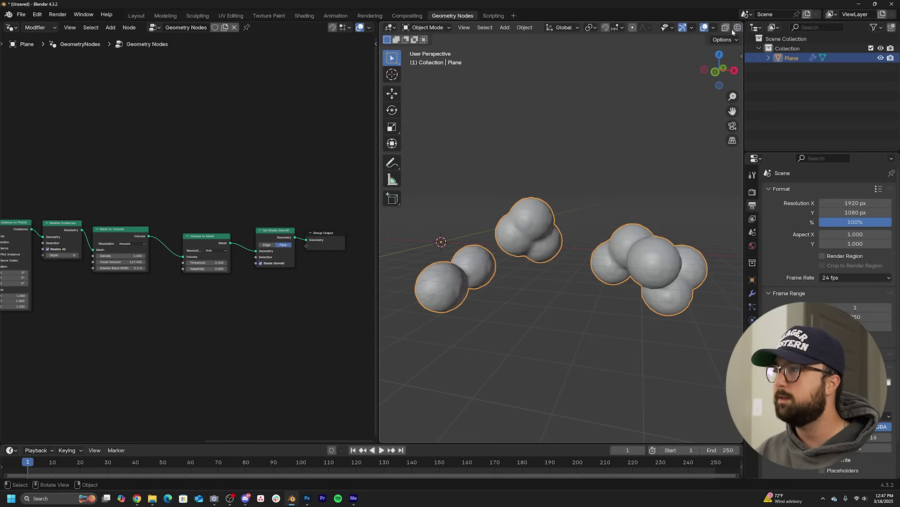
# Switch the viewport to wireframe shading and duplicate the Instance on Points node above the original
pyautogui.scroll(-3, 733, 29)
pyautogui.click(698, 27)
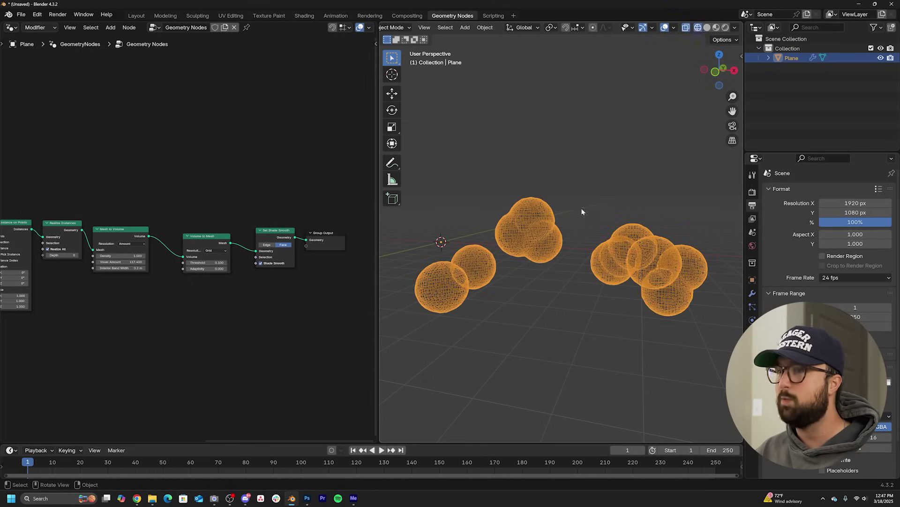
pyautogui.scroll(5, 282, 281)
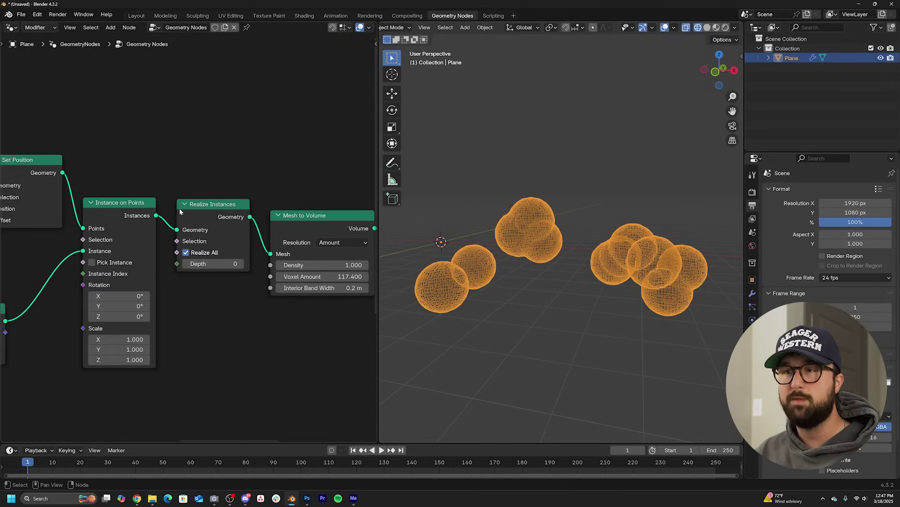
pyautogui.scroll(-3, 222, 207)
pyautogui.moveTo(127, 157); pyautogui.dragTo(139, 207, button='middle')
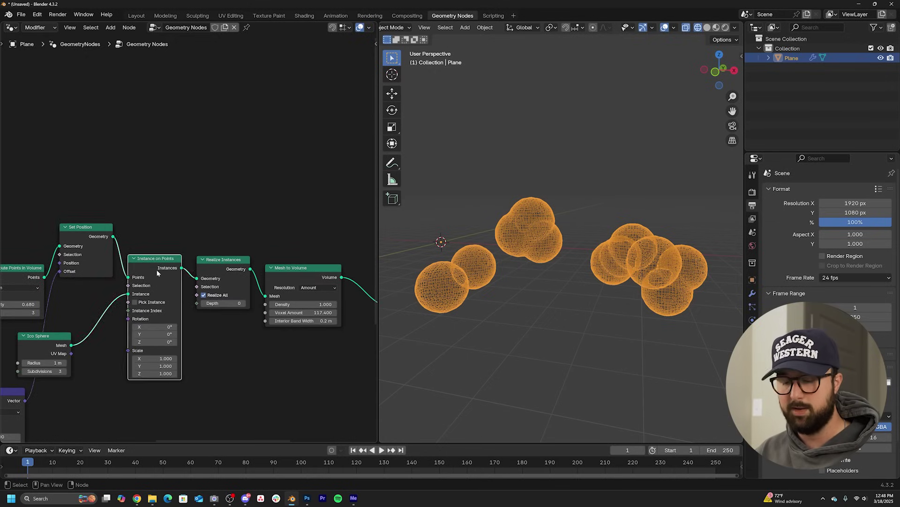
pyautogui.click(163, 270)
pyautogui.hotkey('shift', 'd')
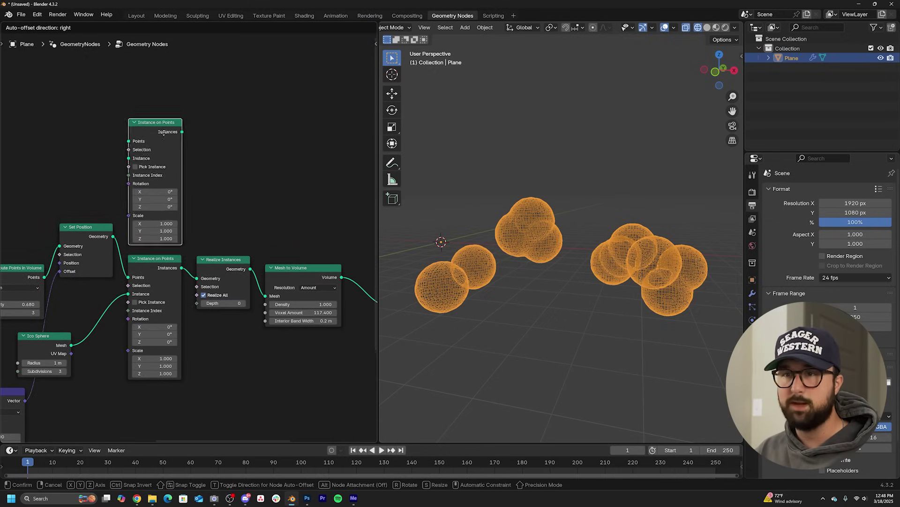
pyautogui.click(164, 128)
# Link Set Position's geometry to the duplicate Instance on Points' Points and a duplicated Ico Sphere to its Instance input
pyautogui.moveTo(141, 183); pyautogui.dragTo(205, 198, button='middle')
pyautogui.moveTo(176, 254); pyautogui.dragTo(195, 152)
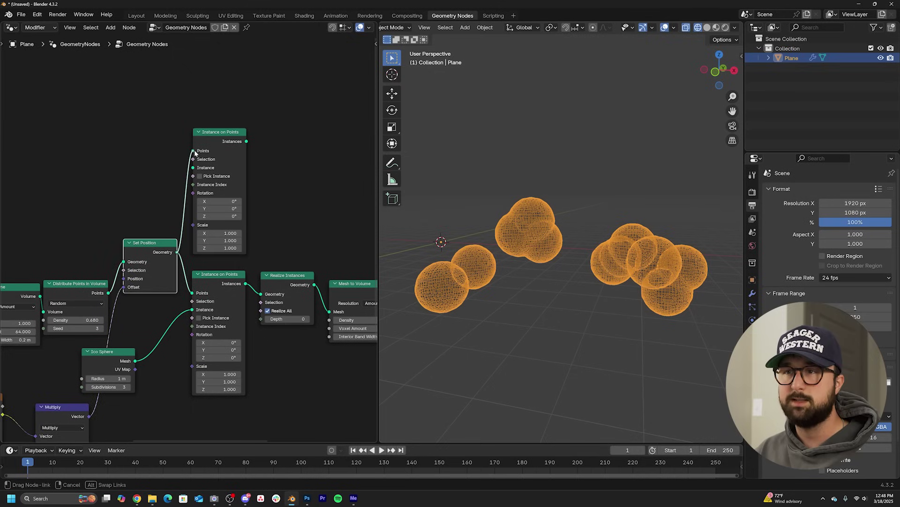
pyautogui.click(106, 358)
pyautogui.hotkey('shift', 'd')
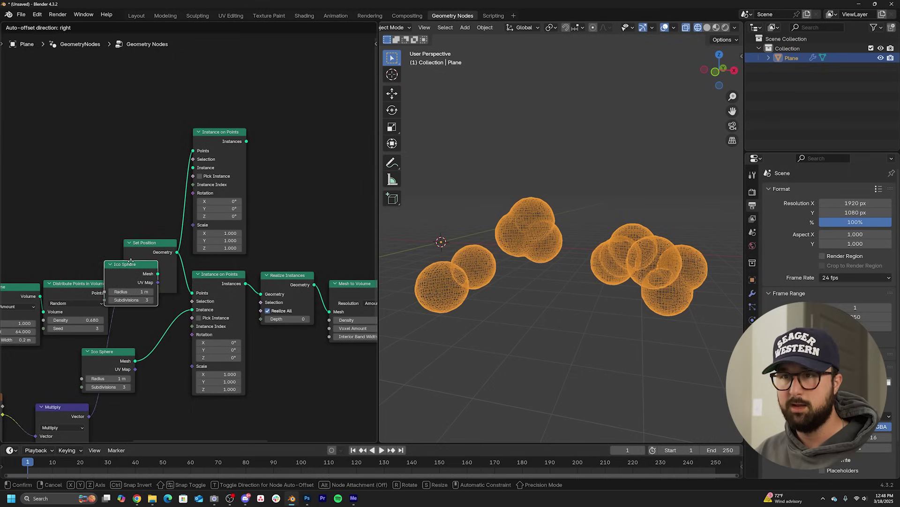
pyautogui.click(166, 186)
pyautogui.moveTo(158, 178); pyautogui.dragTo(193, 167)
# Insert a Join Geometry node between Volume to Mesh and Set Shade Smooth and link the duplicate Instance on Points into it
pyautogui.scroll(-4, 241, 237)
pyautogui.moveTo(300, 232); pyautogui.dragTo(105, 241, button='middle')
pyautogui.hotkey('shift', 'a')
pyautogui.write('join')
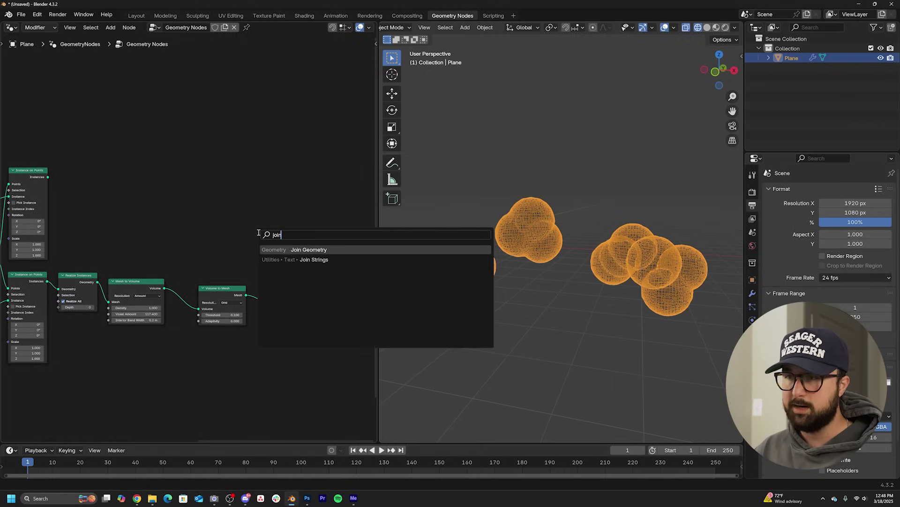
pyautogui.click(296, 249)
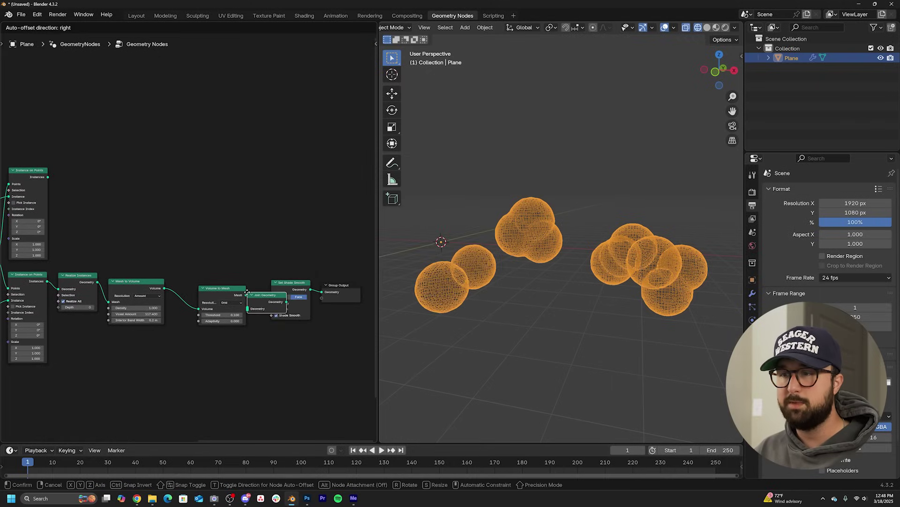
pyautogui.click(274, 300)
pyautogui.moveTo(274, 301); pyautogui.dragTo(261, 242)
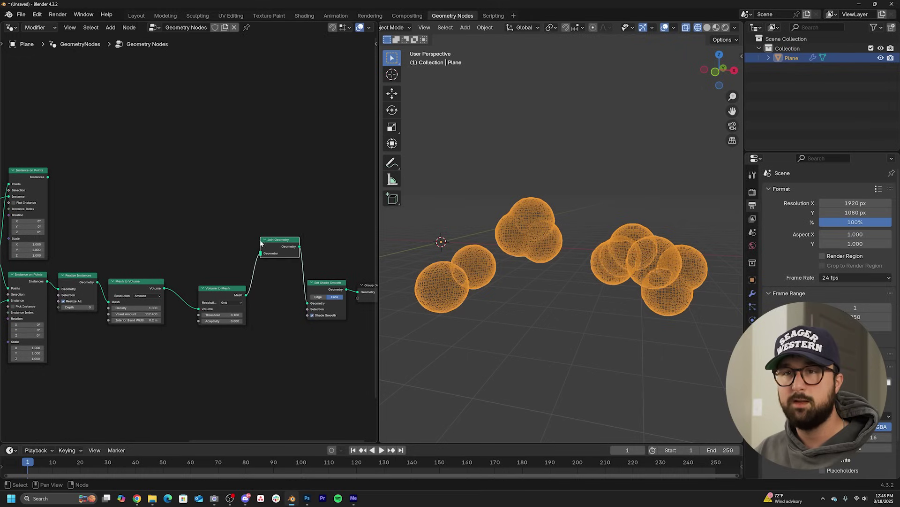
pyautogui.moveTo(47, 177); pyautogui.dragTo(174, 214)
pyautogui.moveTo(259, 251); pyautogui.dragTo(260, 252)
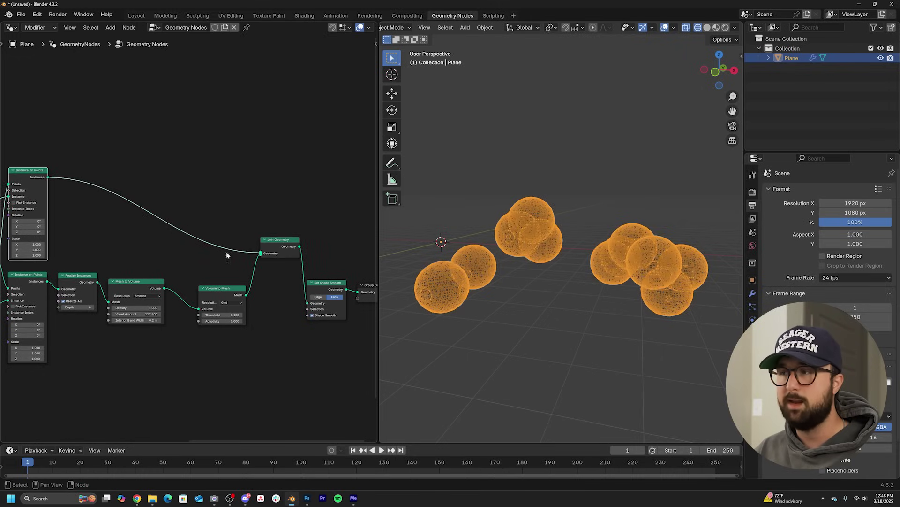
# Shrink the duplicate Instance on Points node's Scale to 0.530 on all axes to form smaller inner spheres
pyautogui.moveTo(95, 263); pyautogui.dragTo(227, 249, button='middle')
pyautogui.scroll(5, 187, 235)
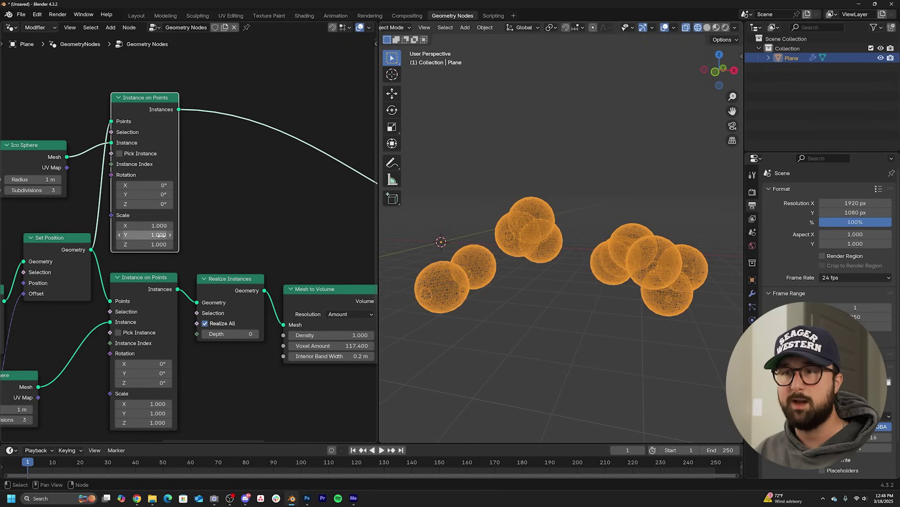
pyautogui.moveTo(160, 225)
pyautogui.mouseDown()
pyautogui.moveTo(160, 244)
pyautogui.moveTo(138, 244)
pyautogui.moveTo(154, 225)
pyautogui.mouseUp()
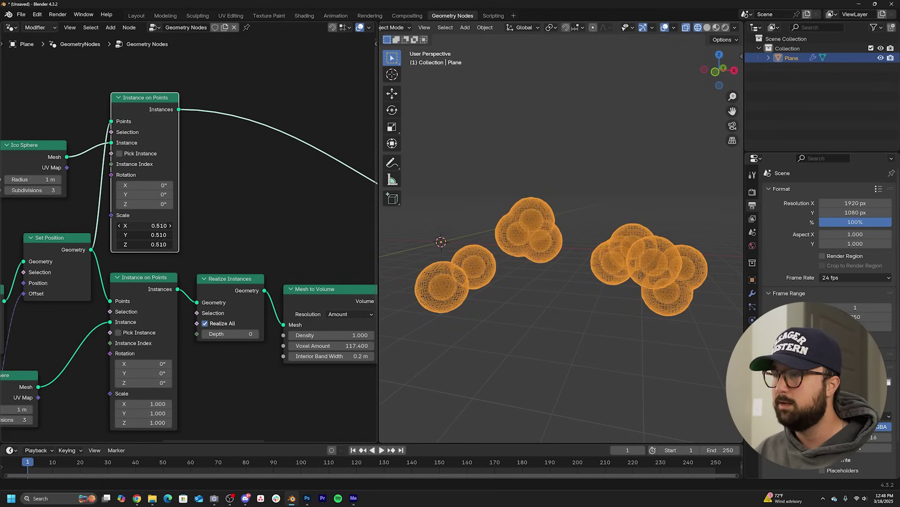
pyautogui.click(473, 321)
pyautogui.click(510, 235)
# Set the Noise Texture's W value to 7.300 to move the spheres into a new arrangement
pyautogui.moveTo(120, 328); pyautogui.dragTo(257, 276, button='middle')
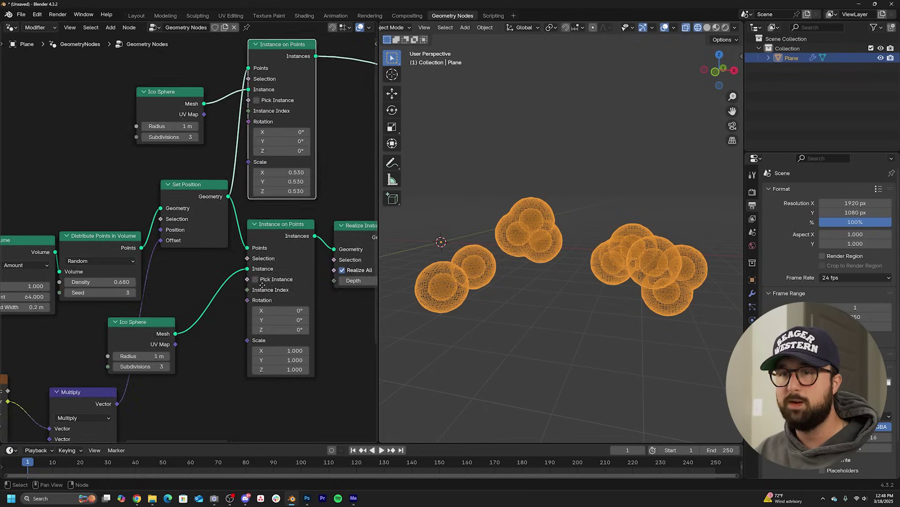
pyautogui.moveTo(62, 311); pyautogui.dragTo(194, 263, button='middle')
pyautogui.moveTo(108, 410); pyautogui.dragTo(159, 411)
# Return the viewport to solid shading and inspect the blended spheres from another angle
pyautogui.click(707, 27)
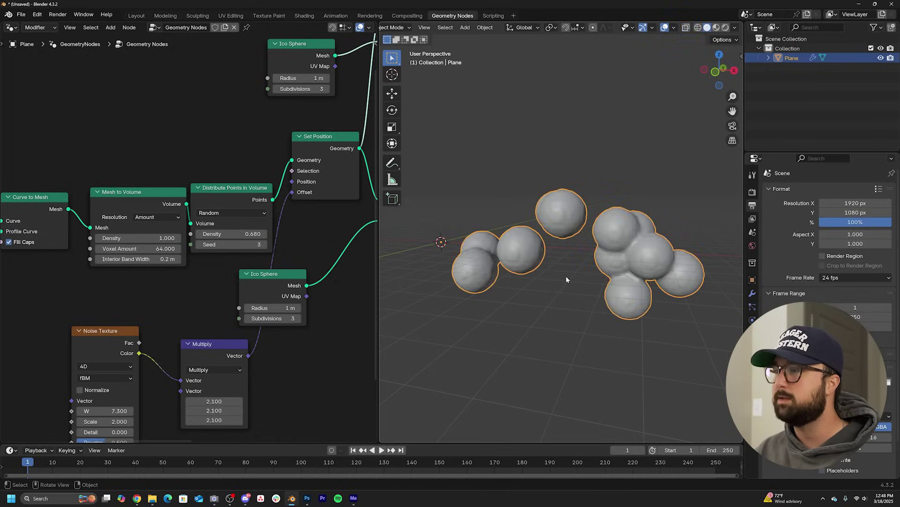
pyautogui.moveTo(581, 276); pyautogui.dragTo(603, 277, button='middle')
pyautogui.moveTo(219, 277); pyautogui.dragTo(106, 273, button='middle')
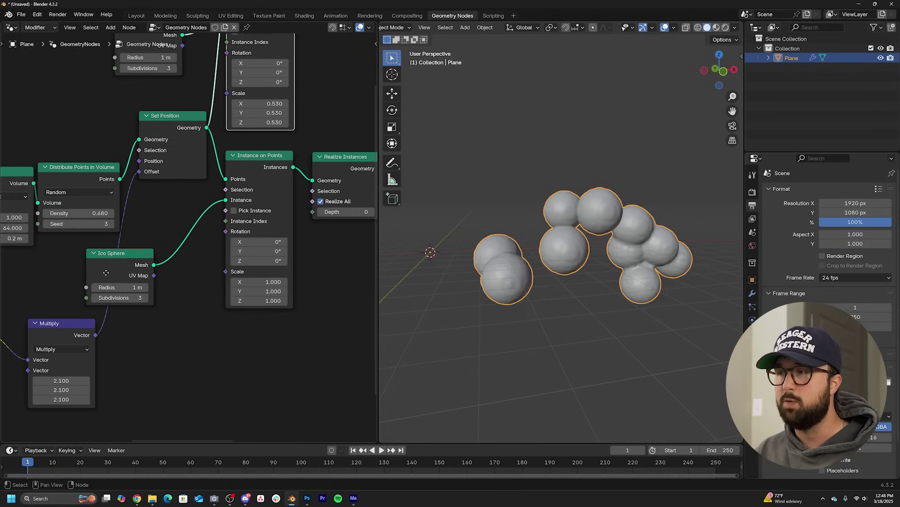
pyautogui.moveTo(109, 227); pyautogui.dragTo(197, 226, button='middle')
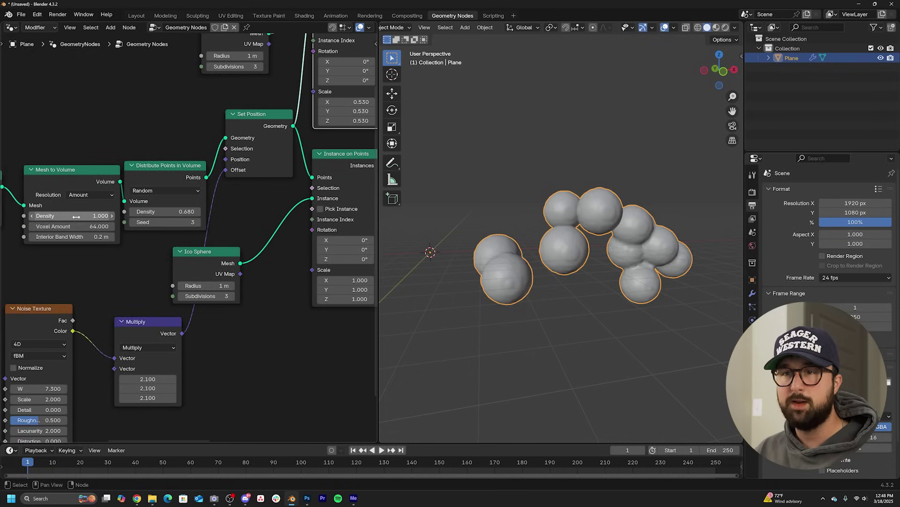
# Set the Voxel Amount of the Mesh to Volume node before Distribute Points in Volume to 73.400 and the Noise Texture's W to 7.940
pyautogui.moveTo(75, 227); pyautogui.dragTo(99, 226)
pyautogui.hotkey('ctrl', 'z')
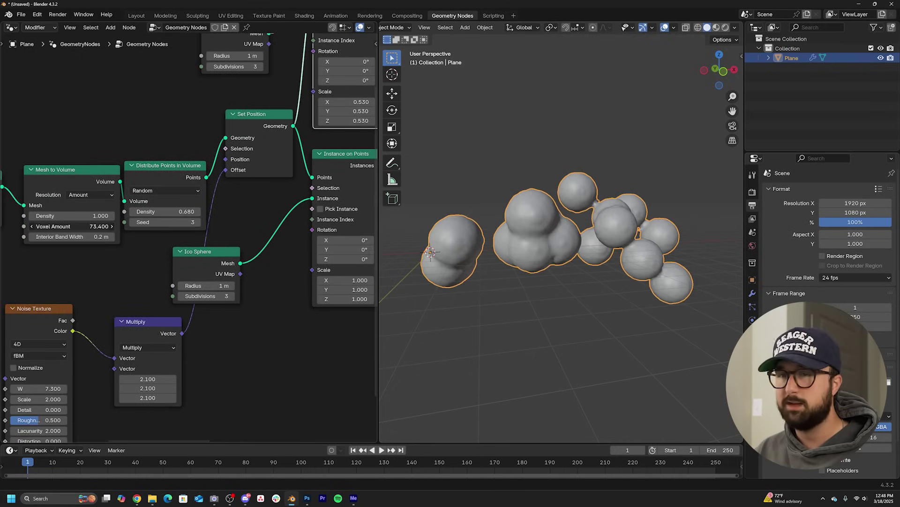
pyautogui.scroll(-2, 109, 244)
pyautogui.moveTo(108, 243); pyautogui.dragTo(173, 254, button='middle')
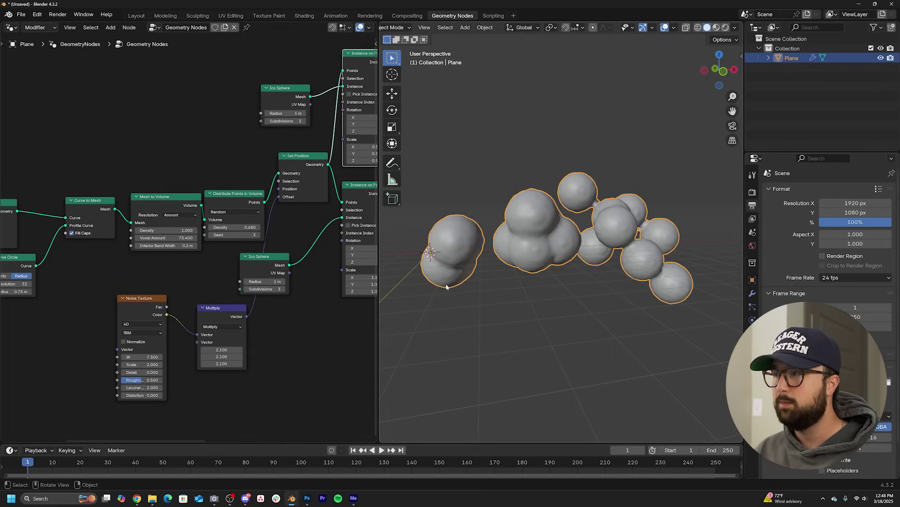
pyautogui.moveTo(143, 355); pyautogui.dragTo(176, 356)
# Add a Smooth modifier to the plane below its Geometry Nodes modifier and set Repeat to 30
pyautogui.click(753, 294)
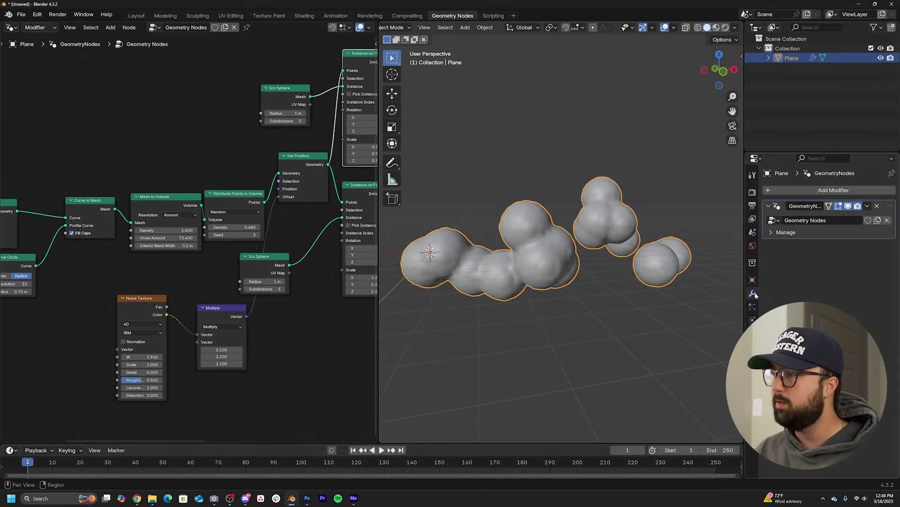
pyautogui.click(820, 189)
pyautogui.write('smott')
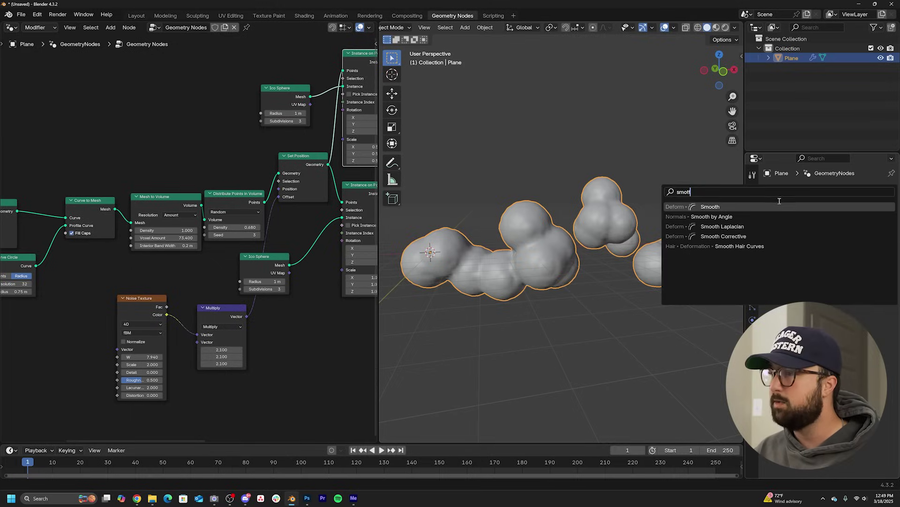
pyautogui.press('Return')
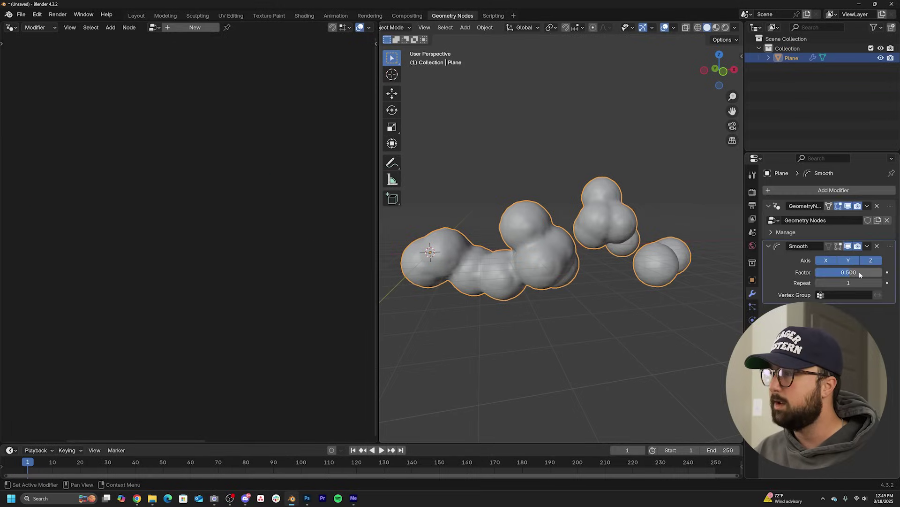
pyautogui.moveTo(841, 283); pyautogui.dragTo(886, 283)
# Make the Geometry Nodes modifier active again and set the Noise Texture's W to 10.580
pyautogui.click(885, 206)
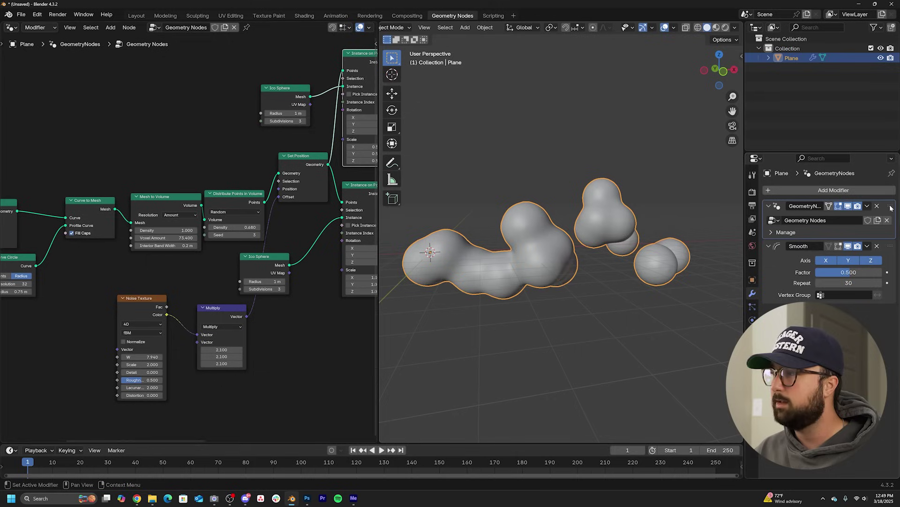
pyautogui.moveTo(149, 357); pyautogui.dragTo(190, 357)
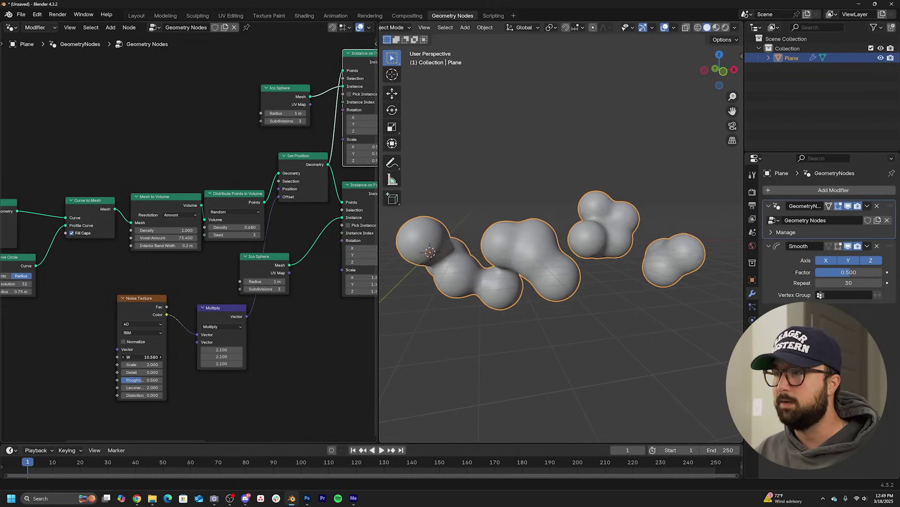
pyautogui.scroll(-2, 300, 286)
pyautogui.moveTo(319, 277); pyautogui.dragTo(100, 263, button='middle')
pyautogui.moveTo(318, 116); pyautogui.dragTo(204, 253)
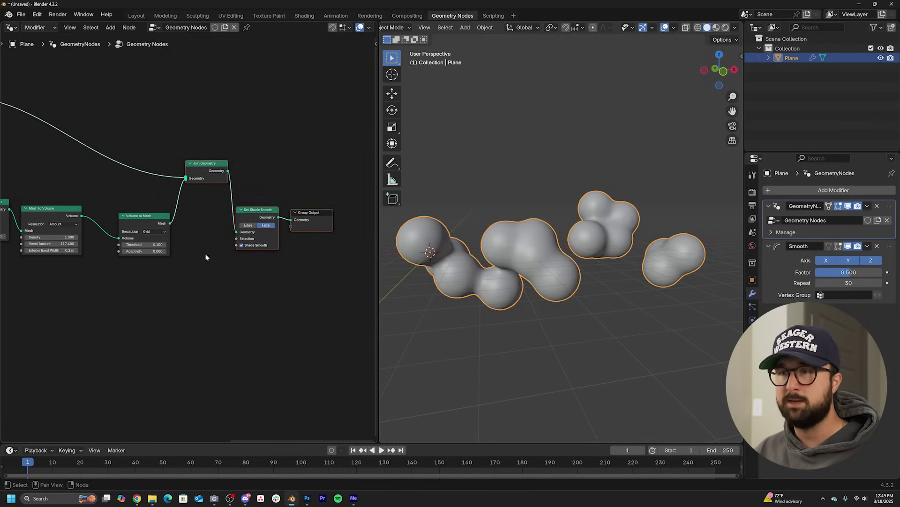
pyautogui.moveTo(234, 238); pyautogui.dragTo(197, 255, button='middle')
pyautogui.press('g')
pyautogui.click(272, 261)
pyautogui.hotkey('ctrl', 'z')
pyautogui.hotkey('ctrl', 'z')
# Move the Join Geometry, Set Shade Smooth and Group Output nodes together to make room after Volume to Mesh
pyautogui.moveTo(330, 125); pyautogui.dragTo(158, 306)
pyautogui.press('g')
pyautogui.click(223, 289)
# Insert one Set Material node on the small spheres' link into Join Geometry and a duplicate after Volume to Mesh
pyautogui.scroll(5, 198, 215)
pyautogui.moveTo(197, 215); pyautogui.dragTo(192, 287, button='middle')
pyautogui.hotkey('shift', 'a')
pyautogui.write('set m')
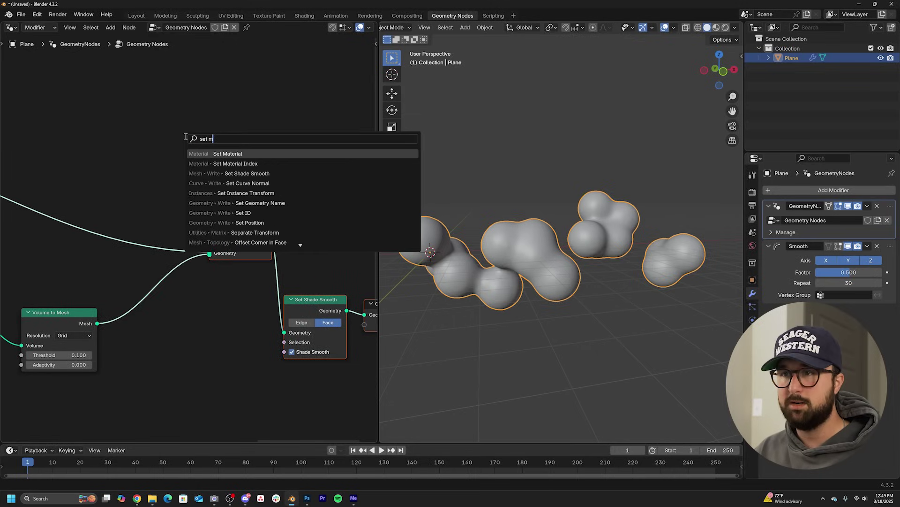
pyautogui.press('Return')
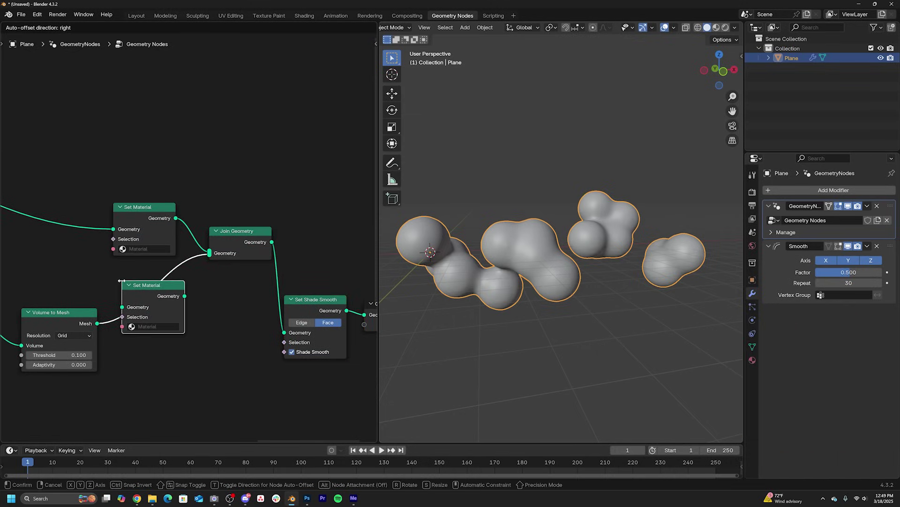
pyautogui.click(125, 291)
# Create a new material on the plane with Transmission Weight 1.000 and Roughness 0.093
pyautogui.click(752, 360)
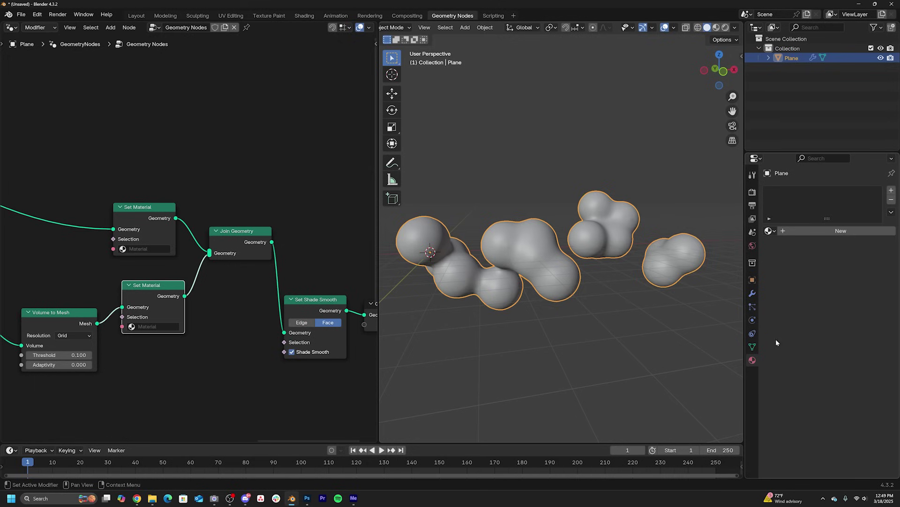
pyautogui.click(843, 231)
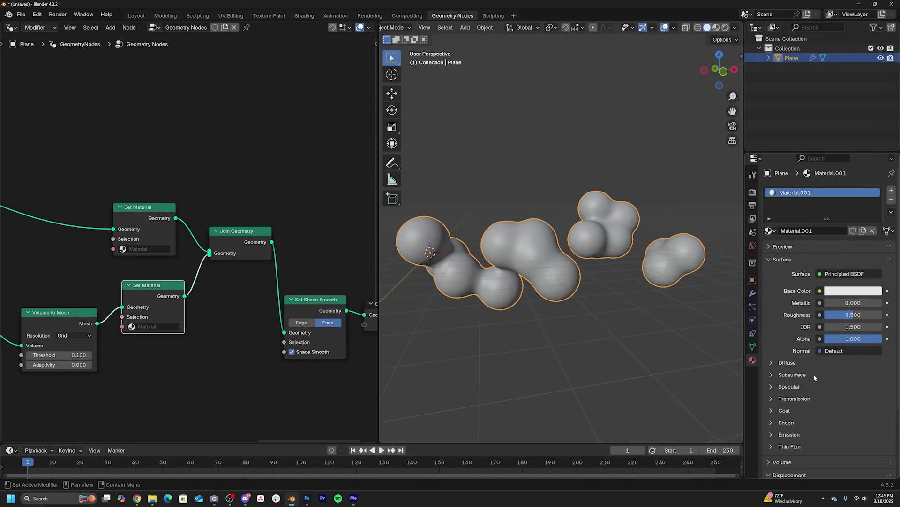
pyautogui.click(803, 397)
pyautogui.moveTo(840, 413); pyautogui.dragTo(896, 412)
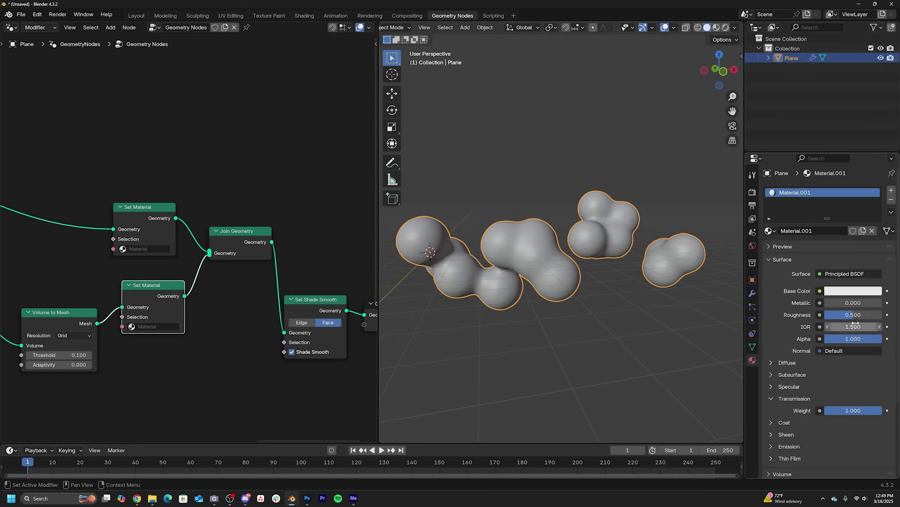
pyautogui.moveTo(855, 315); pyautogui.dragTo(843, 315)
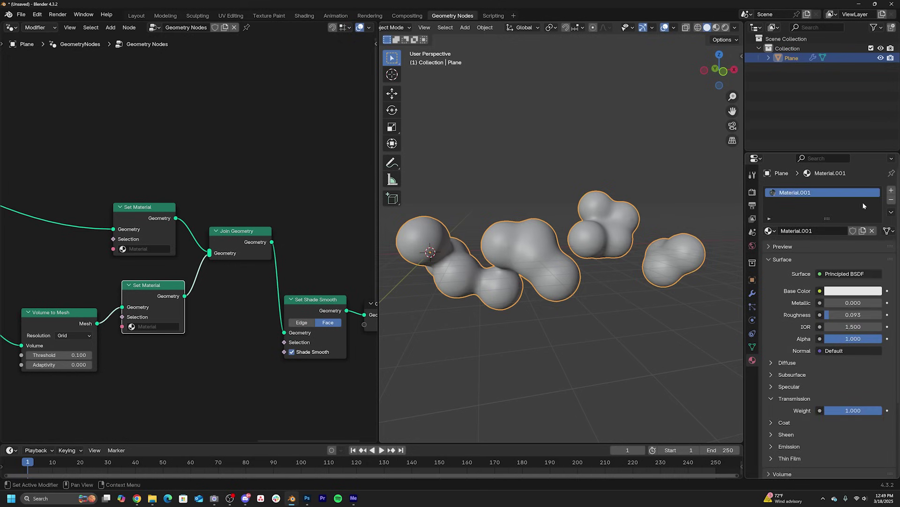
# Add a second material slot with a new material, giving it a black base color and Roughness 0.113
pyautogui.click(891, 190)
pyautogui.click(819, 249)
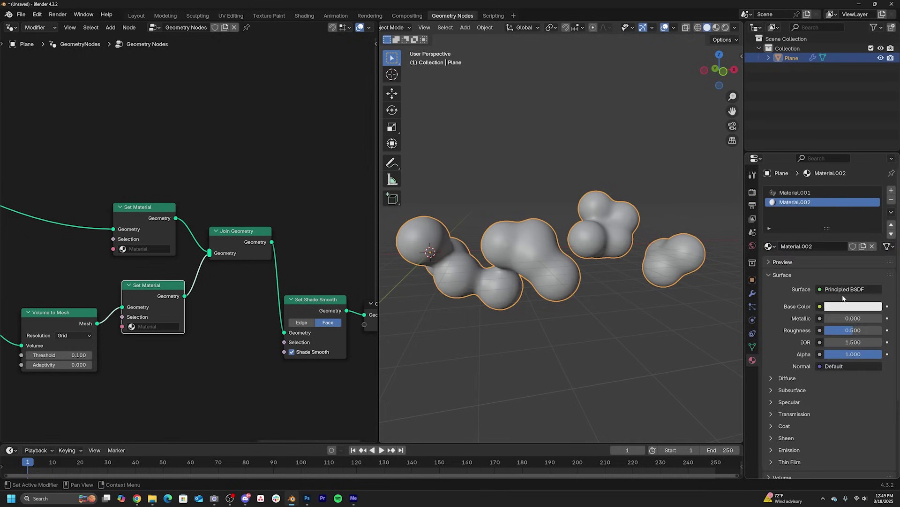
pyautogui.click(845, 307)
pyautogui.moveTo(873, 223); pyautogui.dragTo(868, 249)
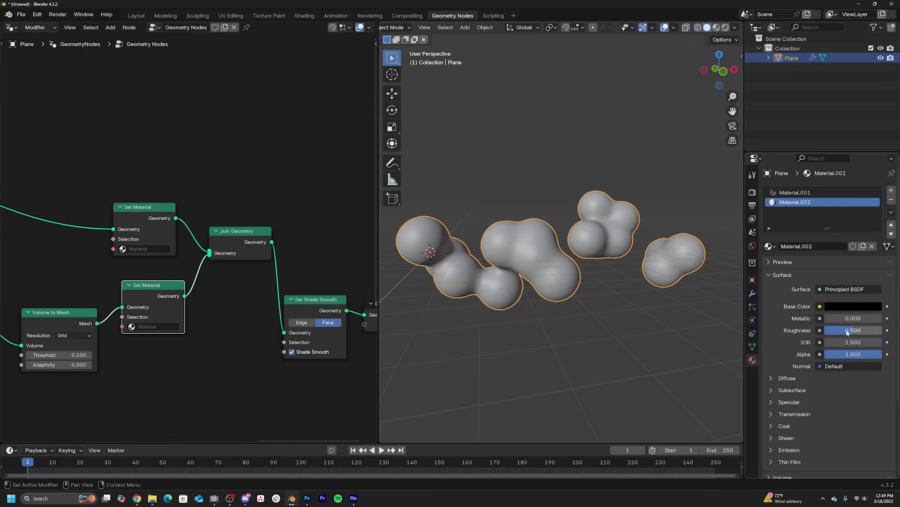
pyautogui.moveTo(848, 332); pyautogui.dragTo(836, 332)
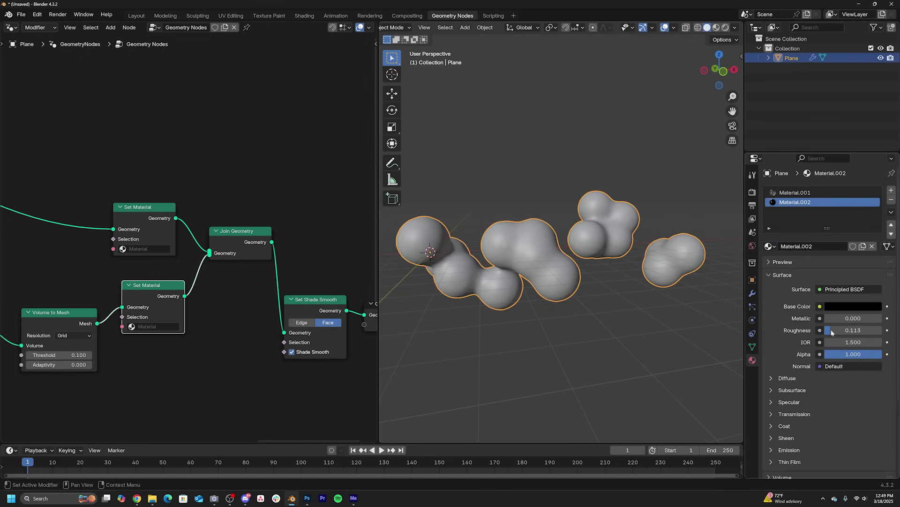
# Assign Material.001 to the Set Material node after Volume to Mesh and Material.002 to the small spheres' Set Material node
pyautogui.moveTo(262, 316); pyautogui.dragTo(377, 305, button='middle')
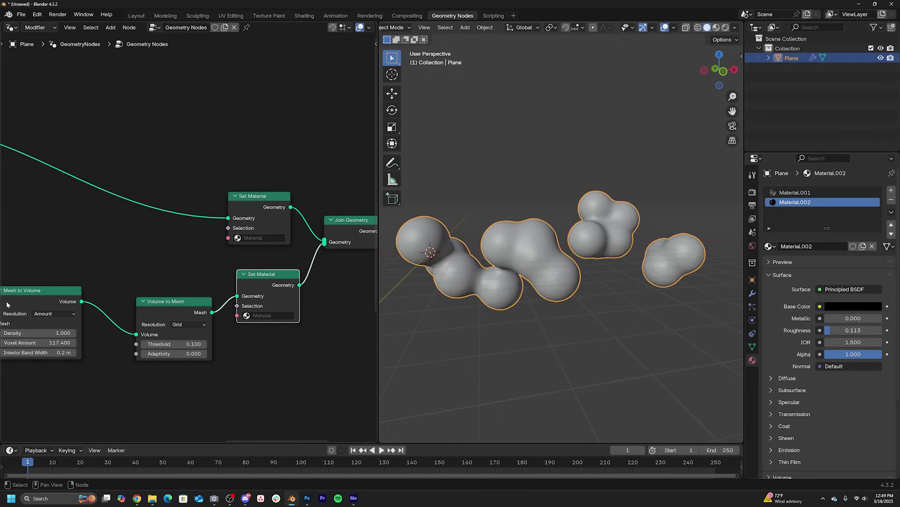
pyautogui.click(280, 320)
pyautogui.click(262, 344)
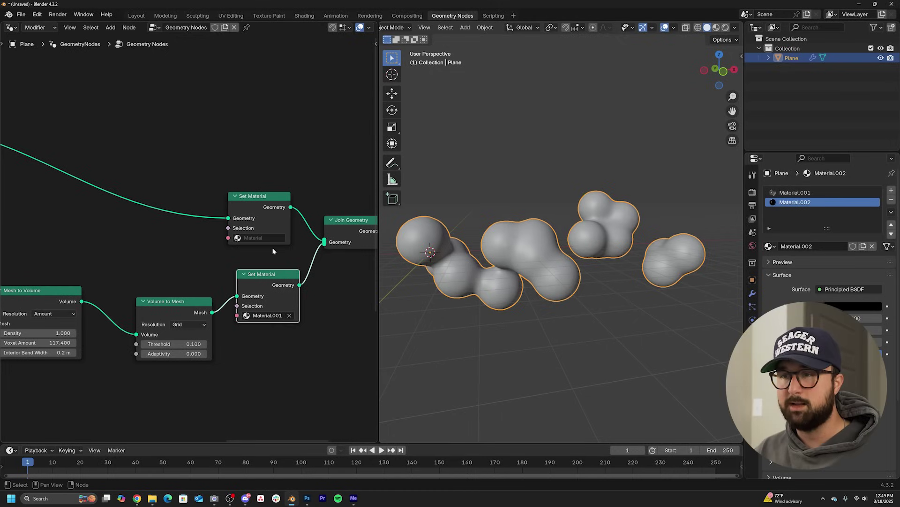
pyautogui.click(259, 237)
pyautogui.click(261, 272)
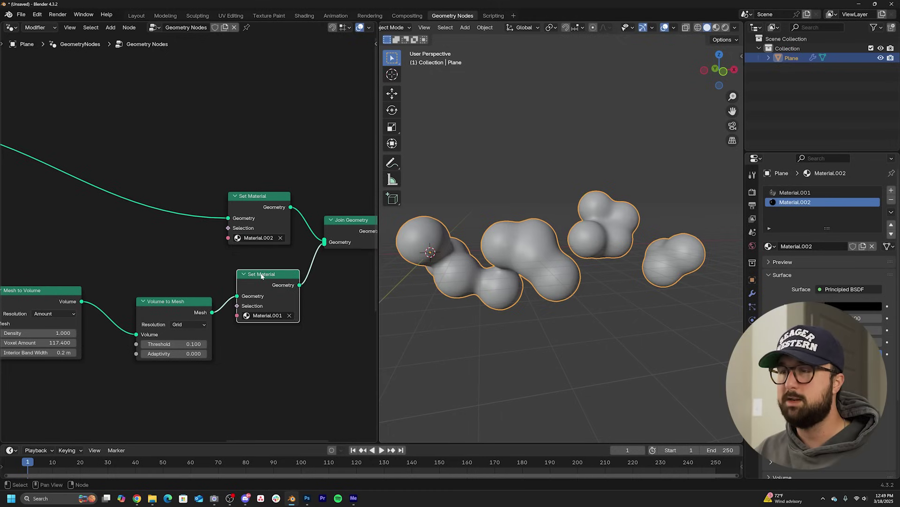
# Switch the node area from the Geometry Node Editor to the Shader Editor
pyautogui.click(11, 28)
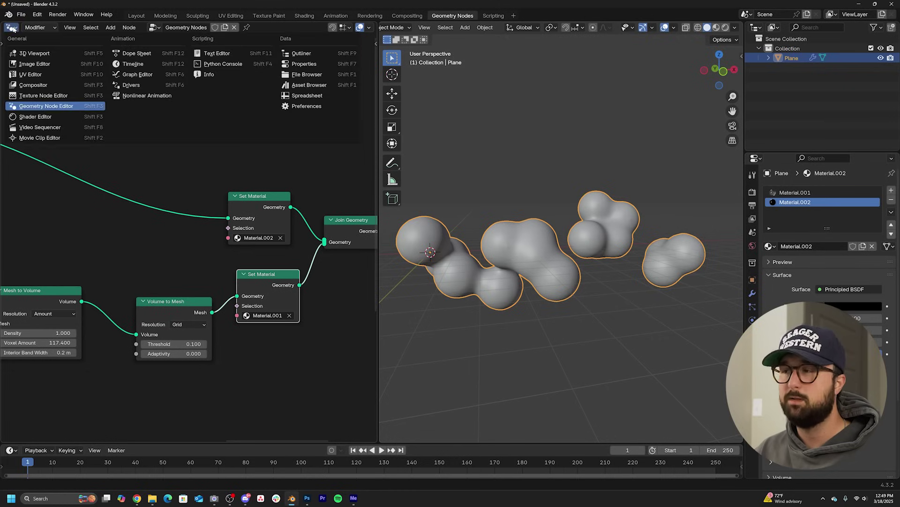
pyautogui.click(62, 117)
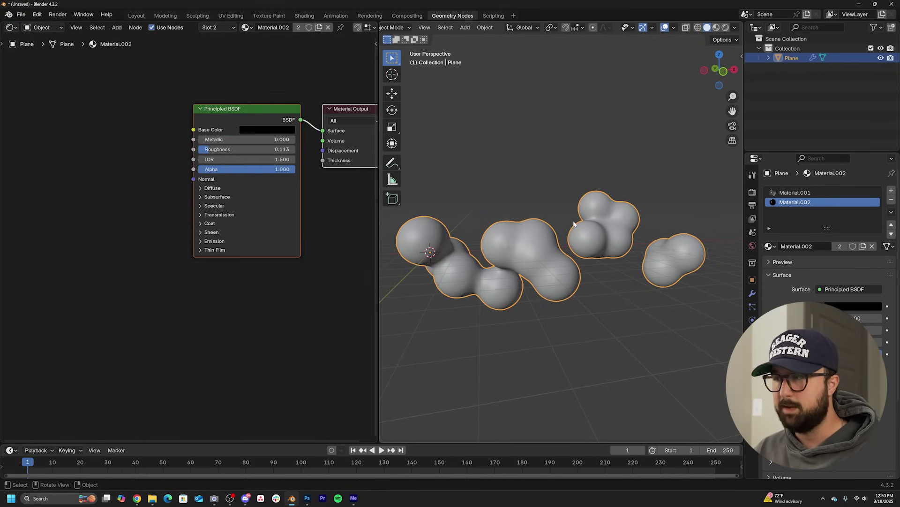
# Align the viewport to the front view and add a camera to the scene
pyautogui.press('`')
pyautogui.click(532, 198)
pyautogui.hotkey('shift', 'a')
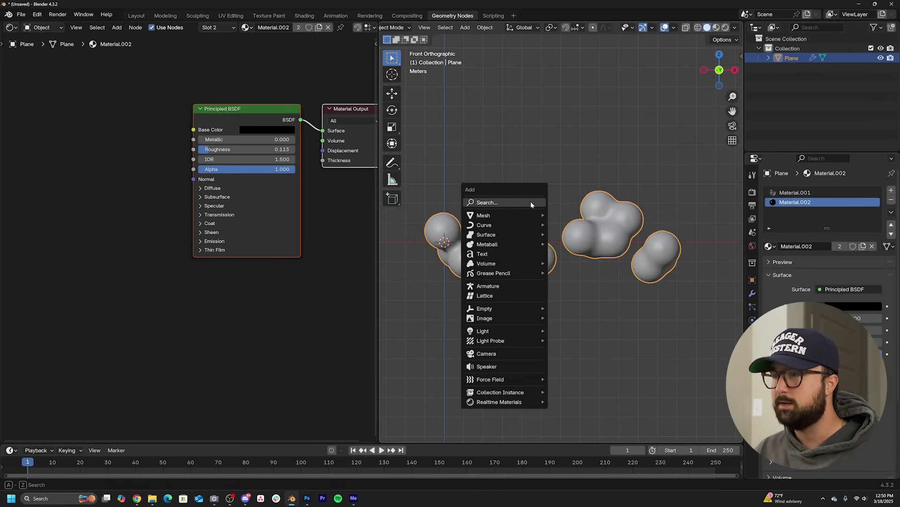
pyautogui.click(515, 354)
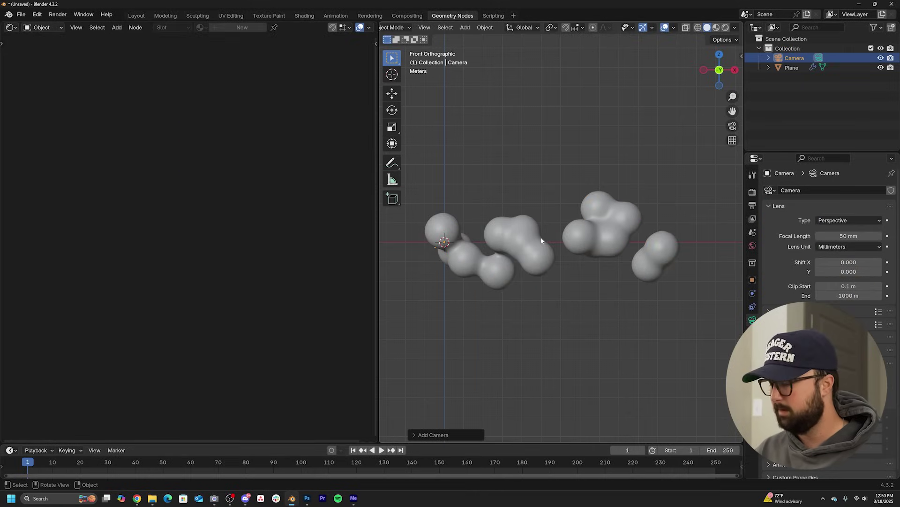
# Look through the camera and pull it back along its local Z axis to fit more of the spheres in frame
pyautogui.press('KP_0')
pyautogui.press('g')
pyautogui.press('z')
pyautogui.press('z')
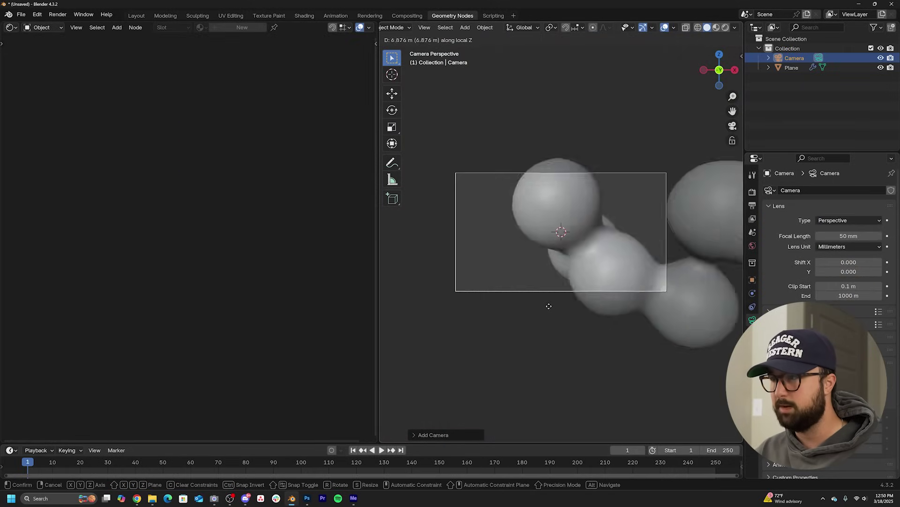
pyautogui.click(555, 339)
# Select the blended spheres object and move it along negative X so it sits centered in the camera frame
pyautogui.click(629, 238)
pyautogui.press('g')
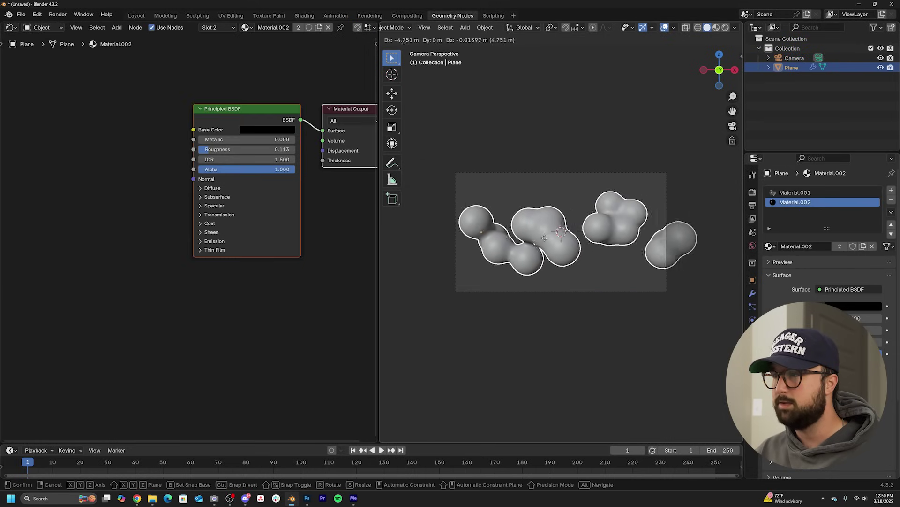
pyautogui.click(533, 234)
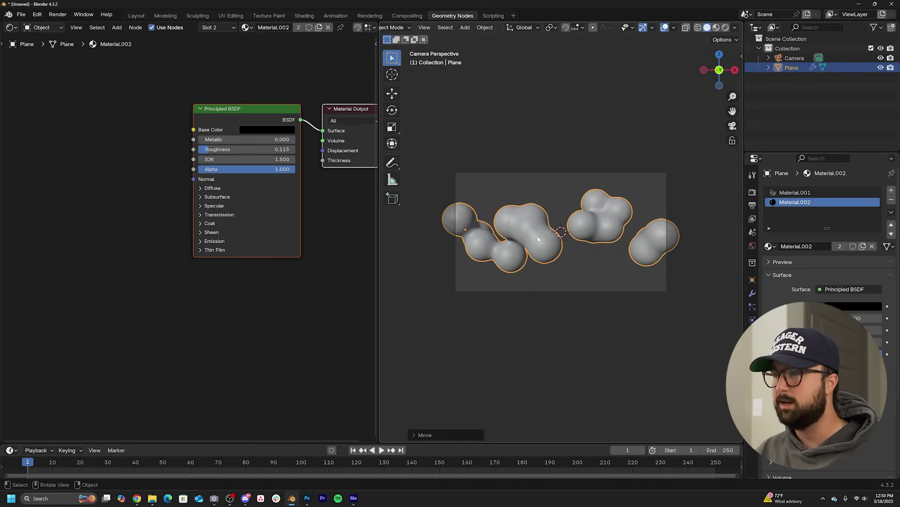
pyautogui.scroll(2, 689, 279)
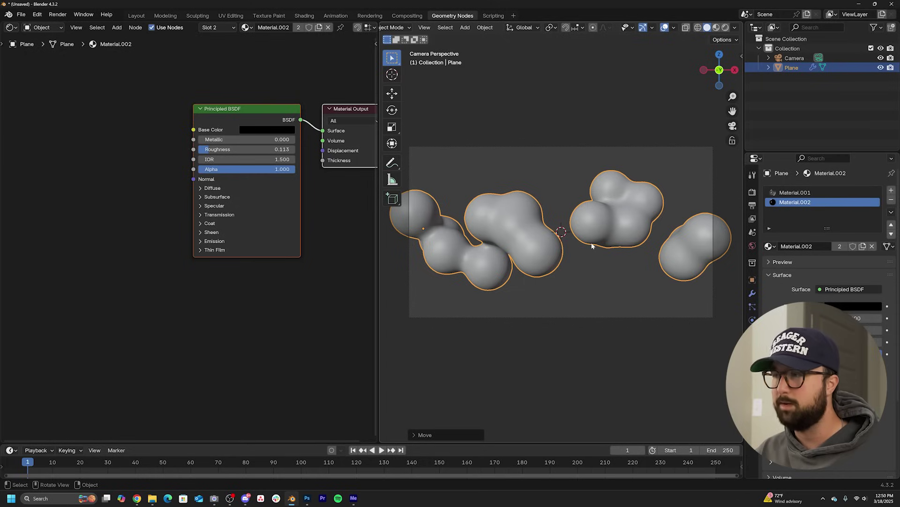
# Add a mesh plane and rotate it 90° about the X axis to face the camera
pyautogui.click(464, 27)
pyautogui.moveTo(500, 41)
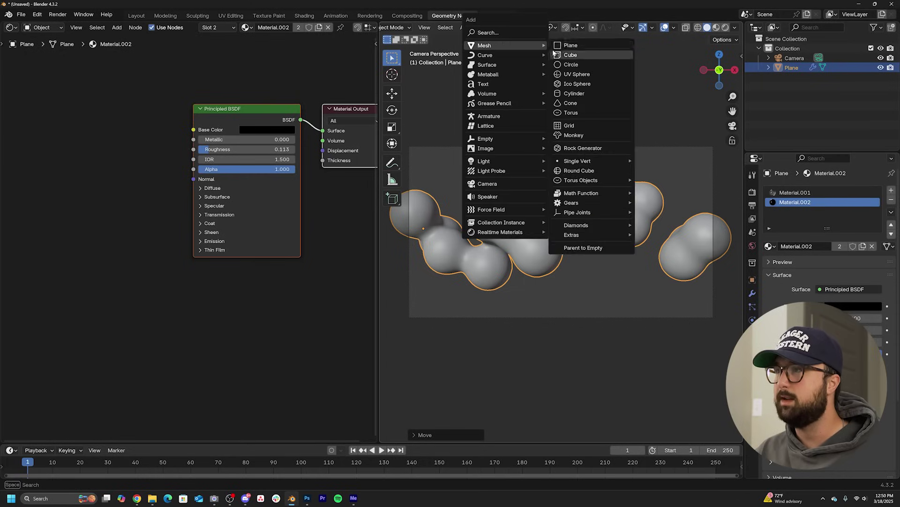
pyautogui.click(570, 45)
pyautogui.write('rx')
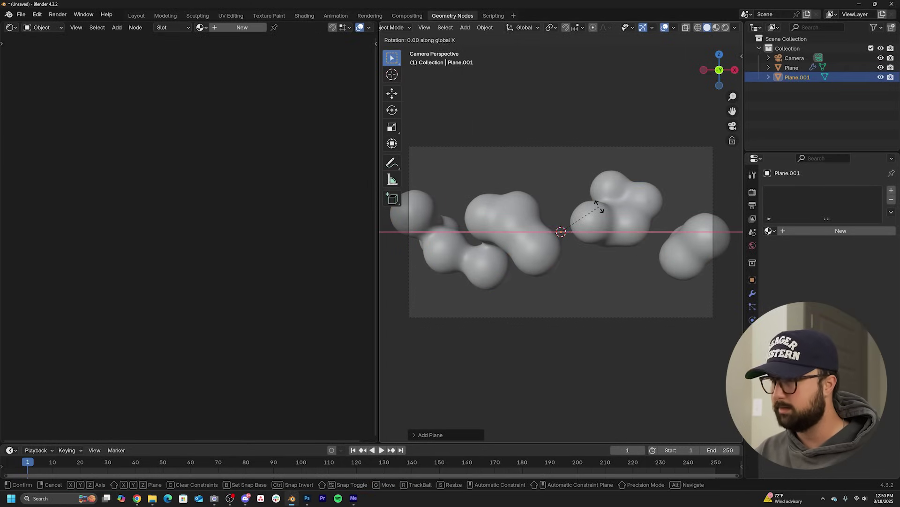
pyautogui.write('90')
pyautogui.press('Return')
# Move the upright plane about 8.8 m along Y so it stands behind the spheres as a backdrop
pyautogui.moveTo(598, 206); pyautogui.dragTo(520, 216, button='middle')
pyautogui.scroll(-5, 478, 249)
pyautogui.press('g')
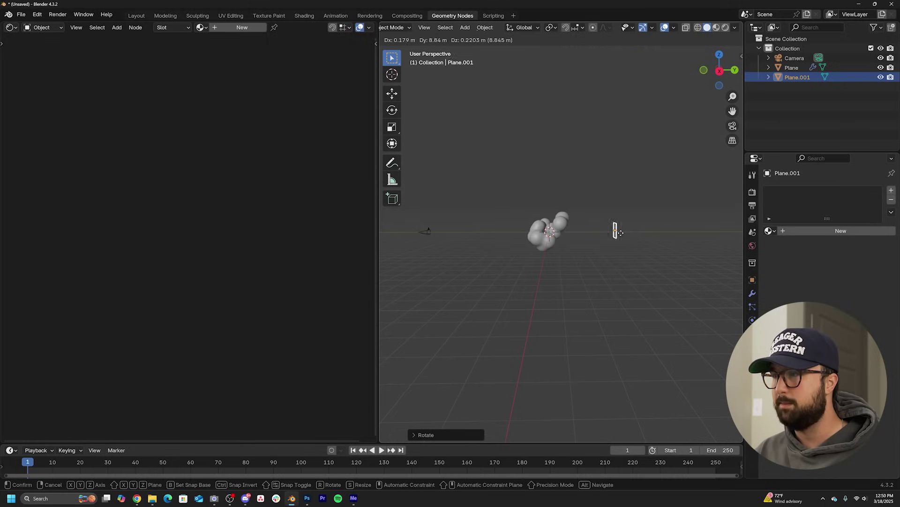
pyautogui.click(620, 232)
# Enlarge the backdrop plane about 5.4 times, widen it along X and reposition it to fill the camera frame
pyautogui.press('KP_0')
pyautogui.press('s')
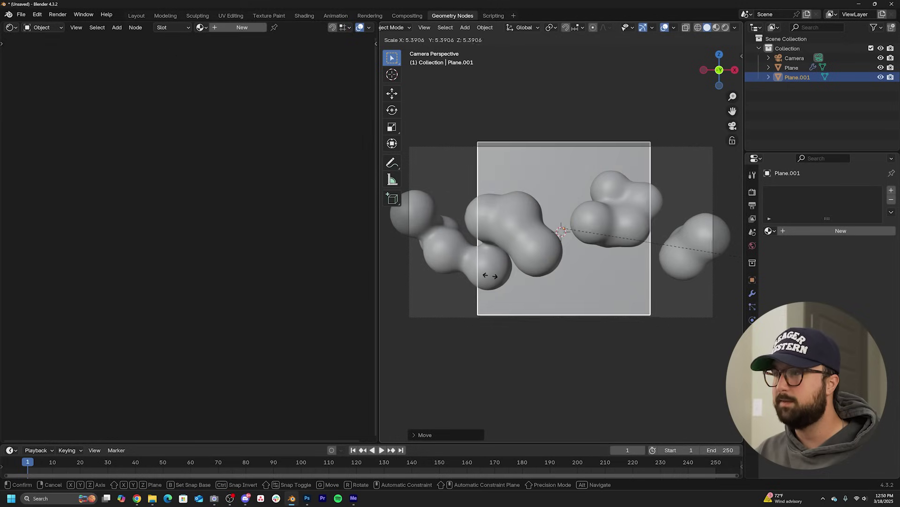
pyautogui.click(491, 276)
pyautogui.click(391, 126)
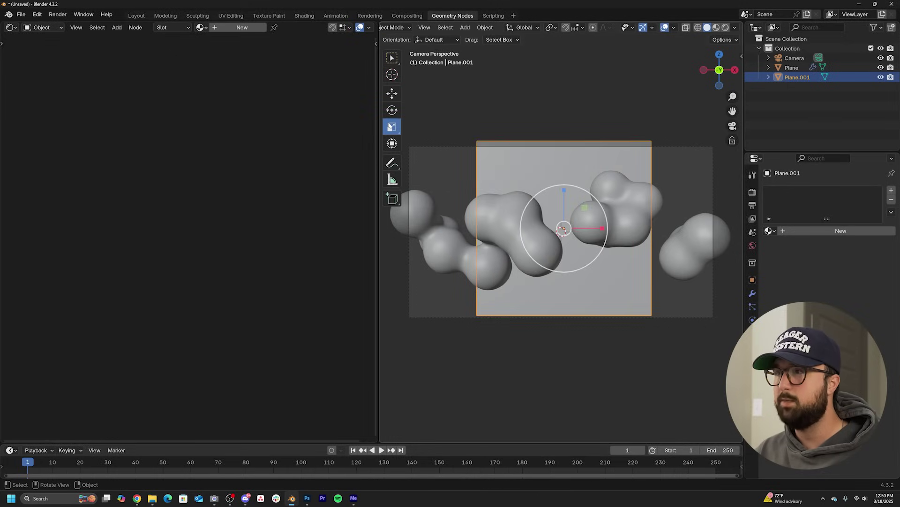
pyautogui.moveTo(606, 230); pyautogui.dragTo(635, 231)
pyautogui.press('g')
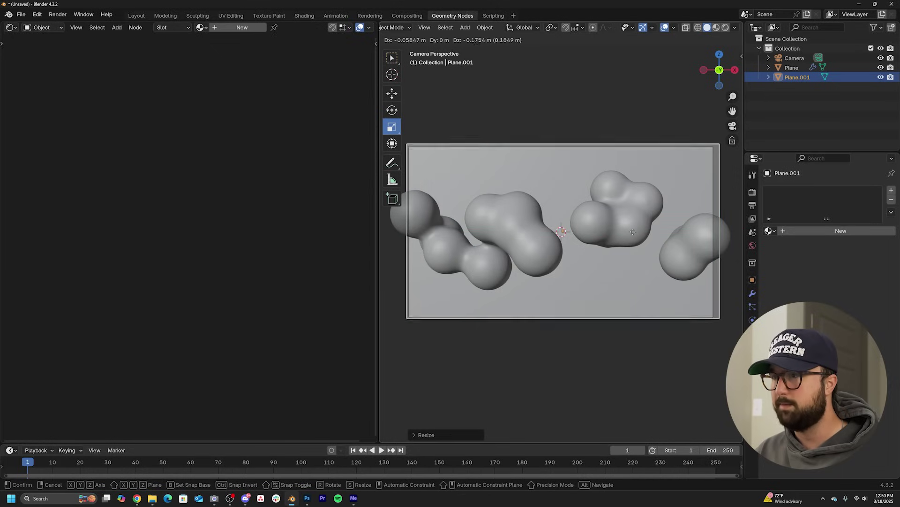
pyautogui.click(595, 216)
# Apply the backdrop plane's scale, preview the scene in rendered shading and display the render settings
pyautogui.hotkey('ctrl', 'a')
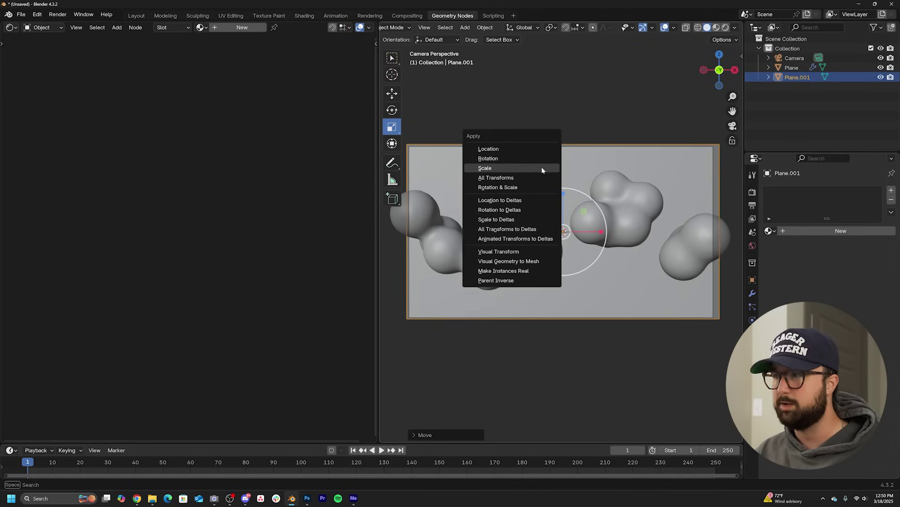
pyautogui.click(542, 168)
pyautogui.click(726, 27)
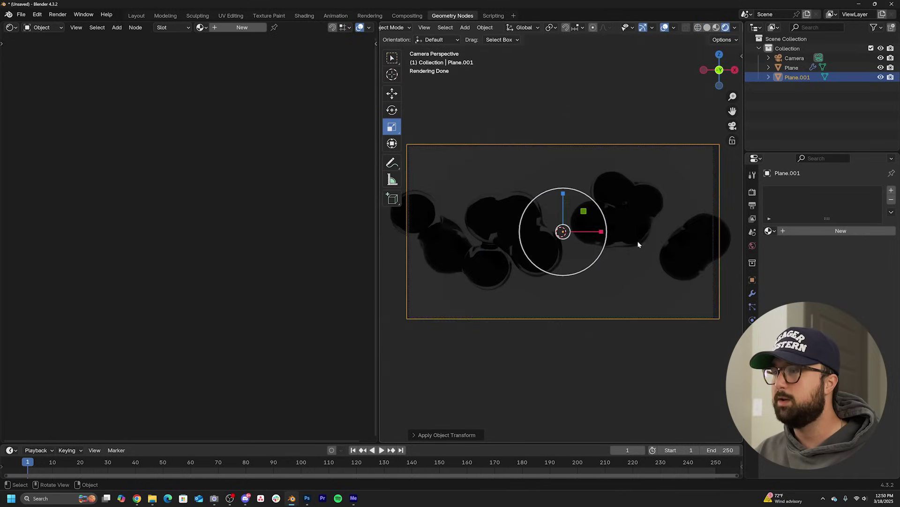
pyautogui.scroll(2, 632, 284)
pyautogui.click(752, 191)
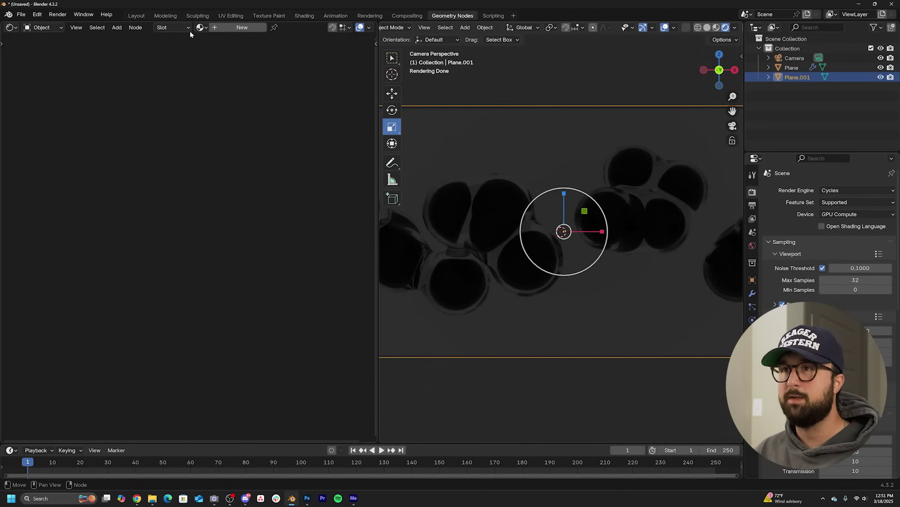
# Give the backdrop plane a new material, replacing its Principled BSDF with an Emission shader connected to the Material Output's Surface
pyautogui.click(242, 28)
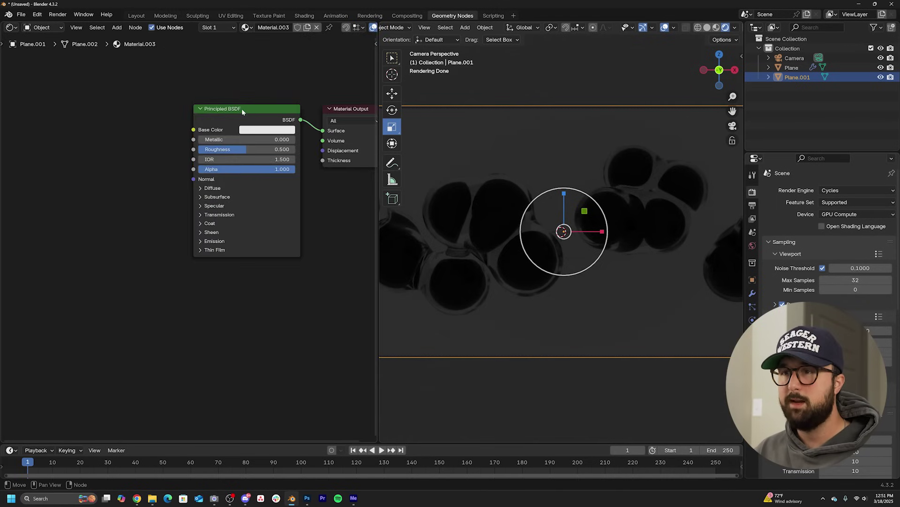
pyautogui.press('x')
pyautogui.hotkey('shift', 'a')
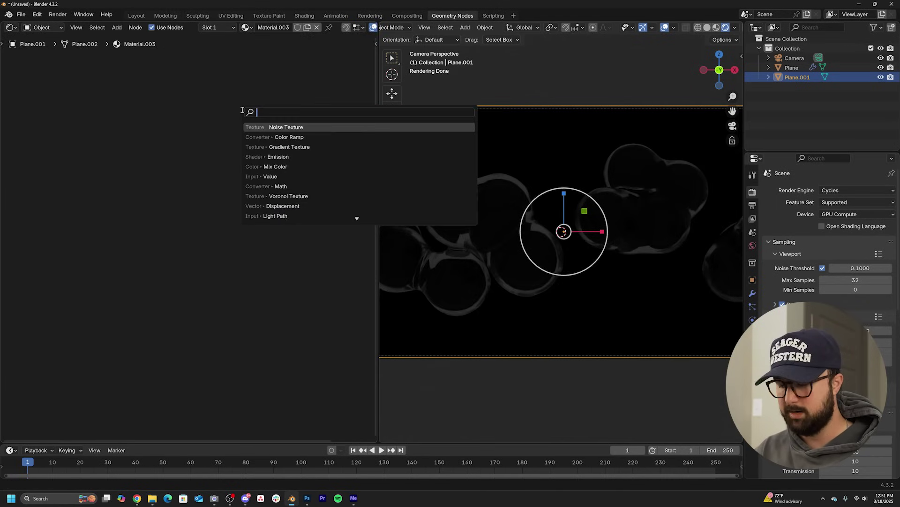
pyautogui.write('em')
pyautogui.click(279, 127)
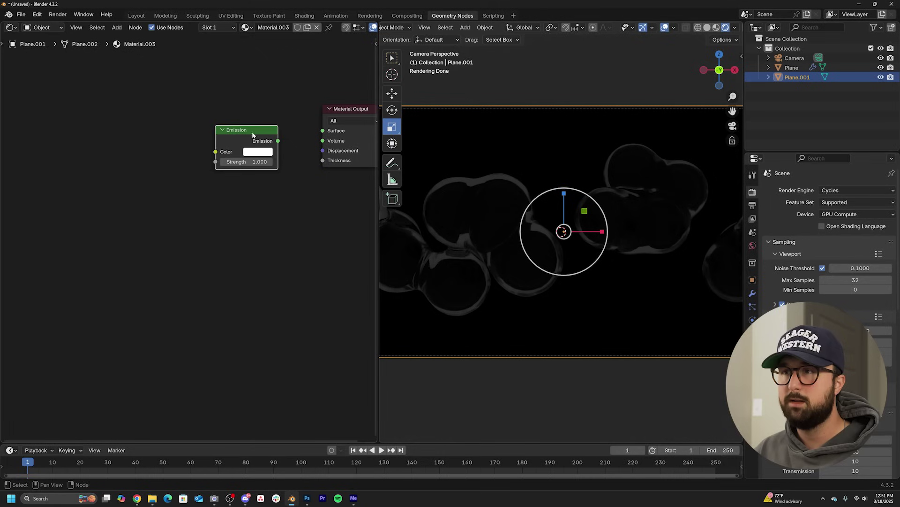
pyautogui.click(284, 135)
pyautogui.moveTo(278, 141); pyautogui.dragTo(323, 131)
# Set the Emission strength to 1.770 and hide the viewport overlays
pyautogui.moveTo(243, 161); pyautogui.dragTo(277, 161)
pyautogui.scroll(-1, 581, 237)
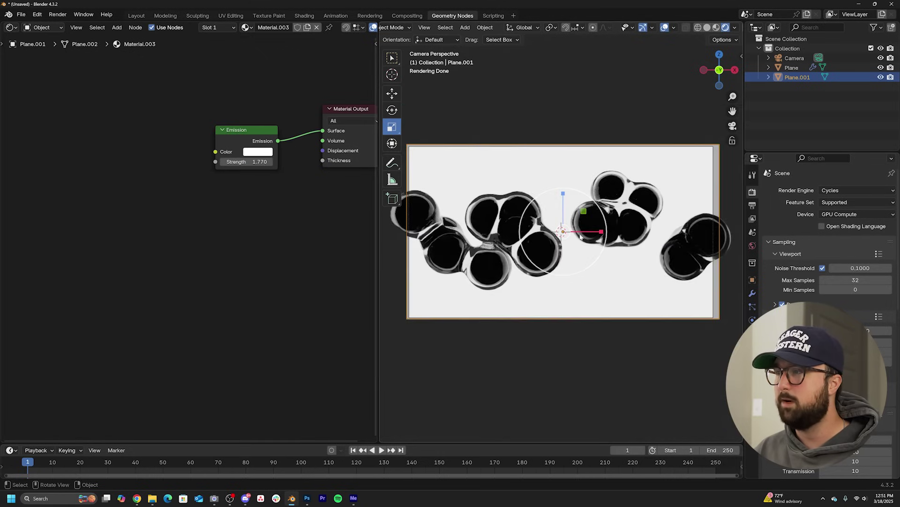
pyautogui.click(665, 27)
pyautogui.scroll(4, 565, 259)
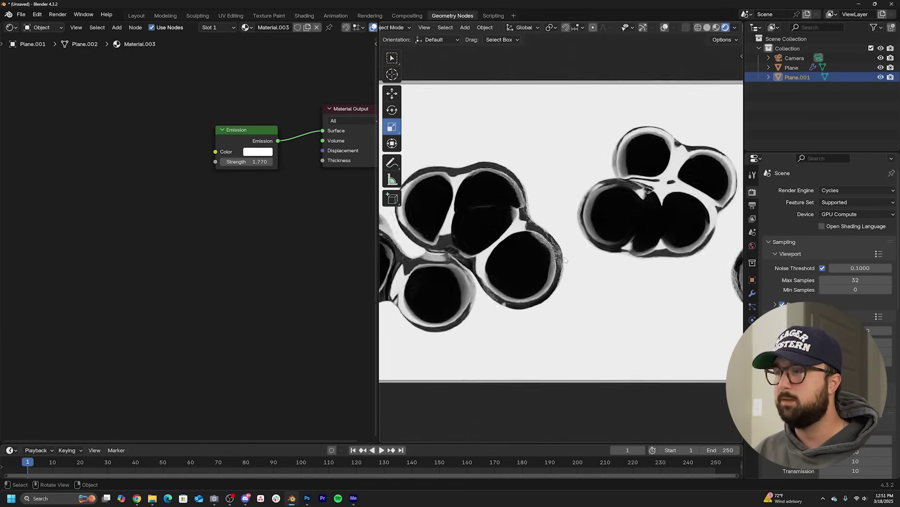
# Add a Color Ramp node and connect its Color output to the Emission node's Color
pyautogui.moveTo(178, 134); pyautogui.dragTo(187, 180, button='middle')
pyautogui.hotkey('shift', 'a')
pyautogui.click(187, 180)
pyautogui.write('col')
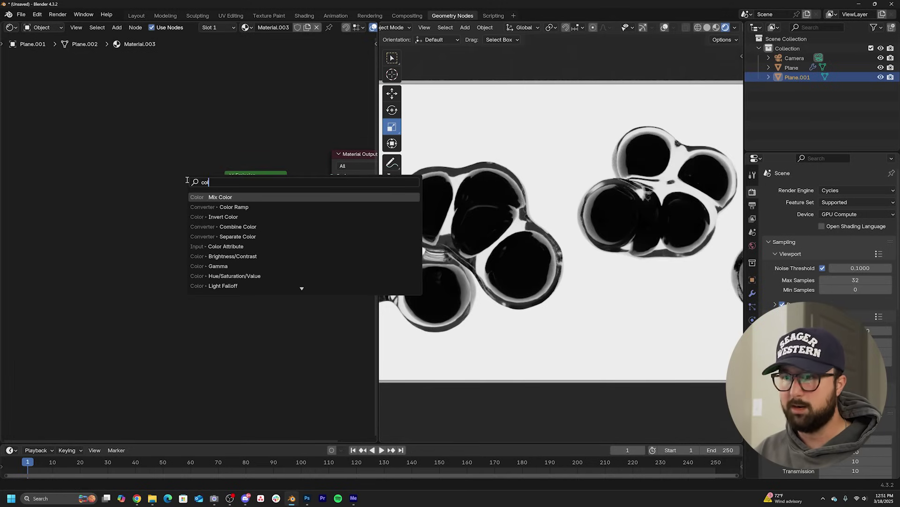
pyautogui.click(208, 207)
pyautogui.click(208, 204)
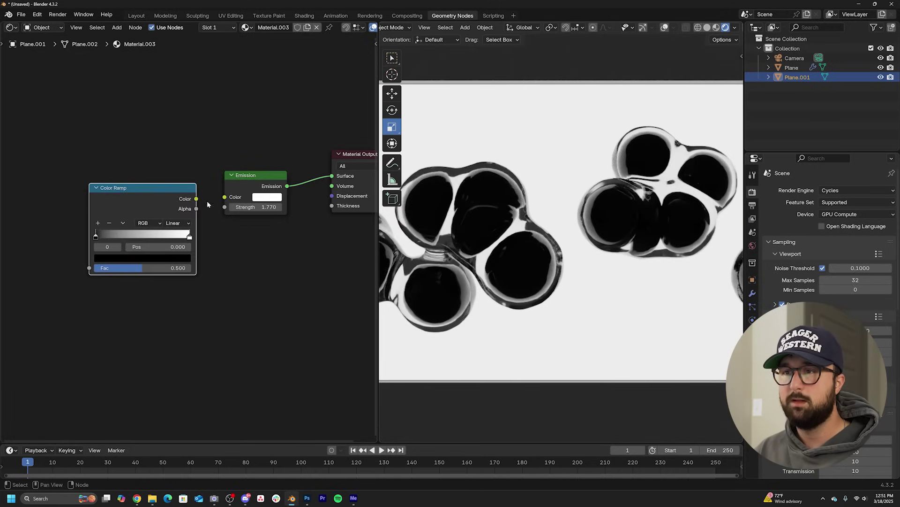
pyautogui.moveTo(216, 197); pyautogui.dragTo(224, 197)
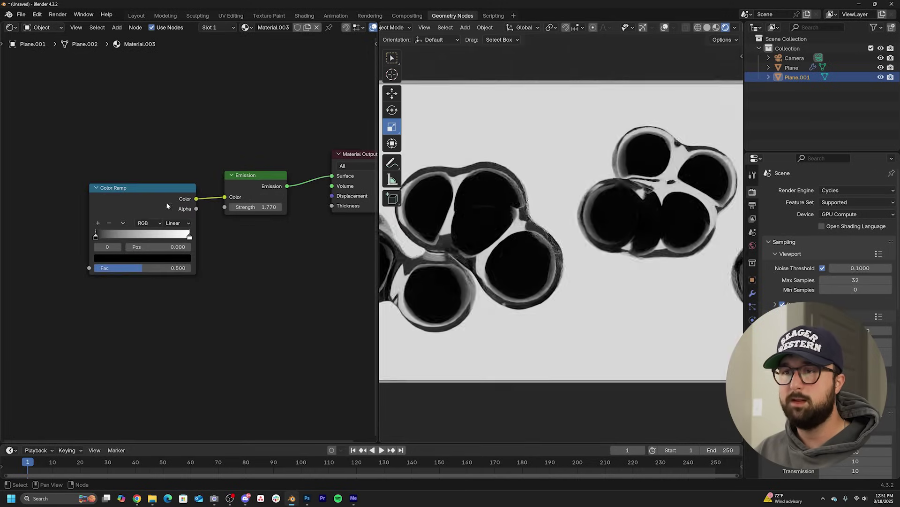
# Add a Gradient Texture node before the Color Ramp and connect its Color output to the ramp's Fac
pyautogui.moveTo(103, 161); pyautogui.dragTo(185, 158, button='middle')
pyautogui.hotkey('shift', 'a')
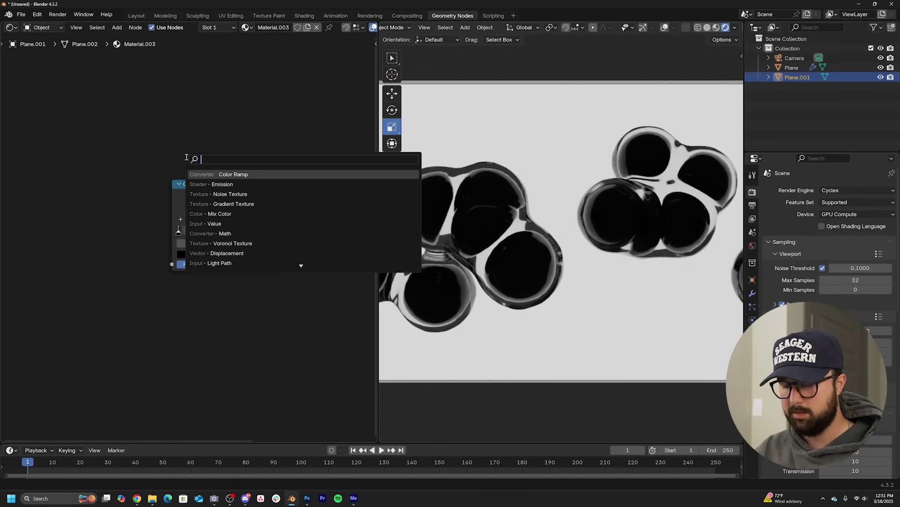
pyautogui.write('gra')
pyautogui.click(231, 174)
pyautogui.click(111, 208)
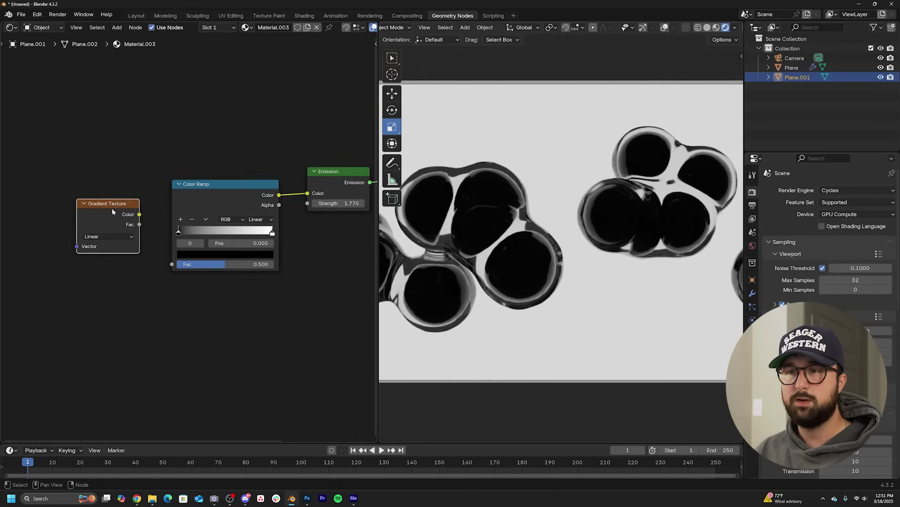
pyautogui.moveTo(149, 225); pyautogui.dragTo(172, 264)
pyautogui.scroll(-1, 145, 254)
pyautogui.scroll(-2, 520, 238)
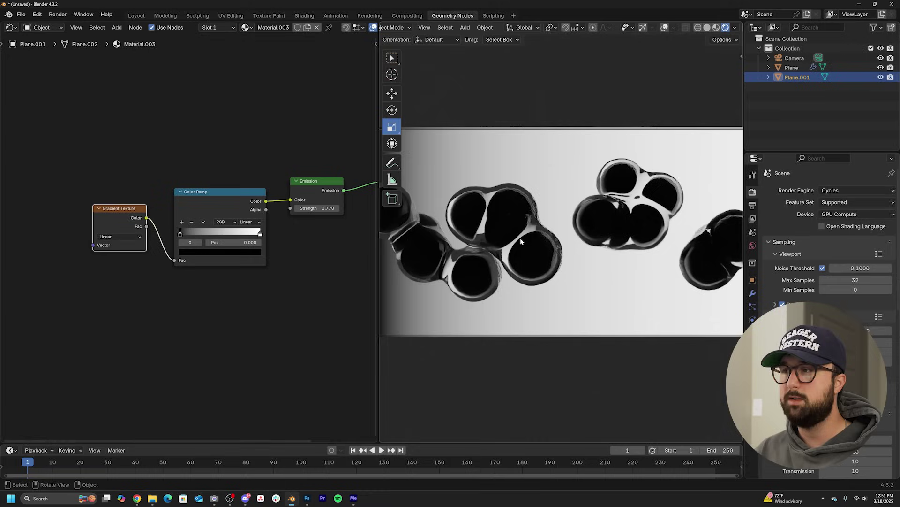
# Add Mapping and Texture Coordinate nodes to the Gradient Texture, feeding the Mapping vector from the Object output
pyautogui.moveTo(106, 228); pyautogui.dragTo(174, 231, button='middle')
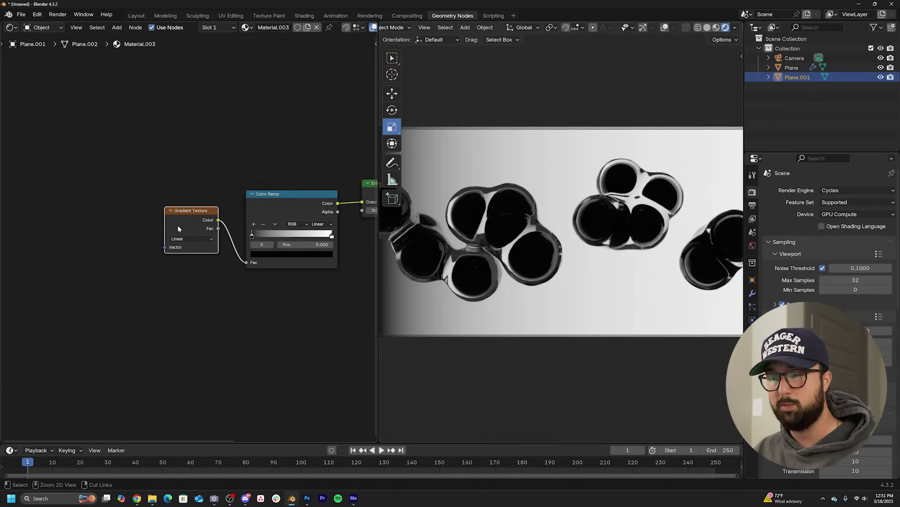
pyautogui.hotkey('ctrl', 't')
pyautogui.moveTo(81, 260); pyautogui.dragTo(93, 254)
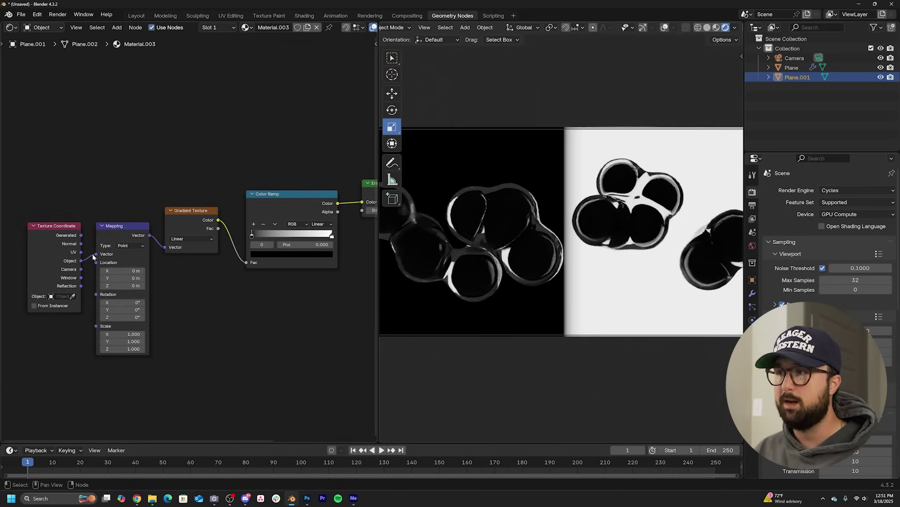
# Set the Color Ramp interpolation to B-Spline and shift its black stop to just past the middle of the ramp
pyautogui.scroll(4, 240, 264)
pyautogui.moveTo(239, 263); pyautogui.dragTo(135, 267, button='middle')
pyautogui.click(272, 223)
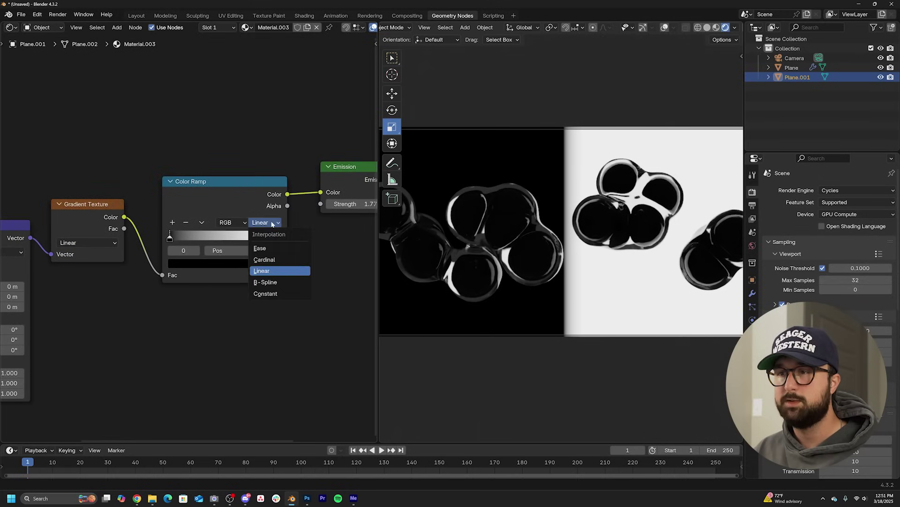
pyautogui.click(278, 284)
pyautogui.moveTo(169, 238); pyautogui.dragTo(236, 241)
# In the Mapping node, set the X scale to 0.020 and the X location to 0.61 m
pyautogui.moveTo(81, 342); pyautogui.dragTo(217, 274, button='middle')
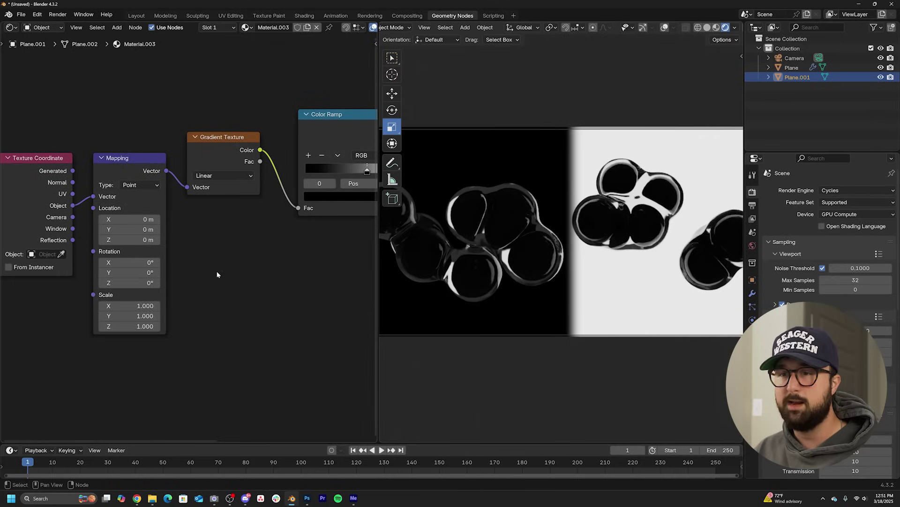
pyautogui.moveTo(128, 304); pyautogui.dragTo(129, 303)
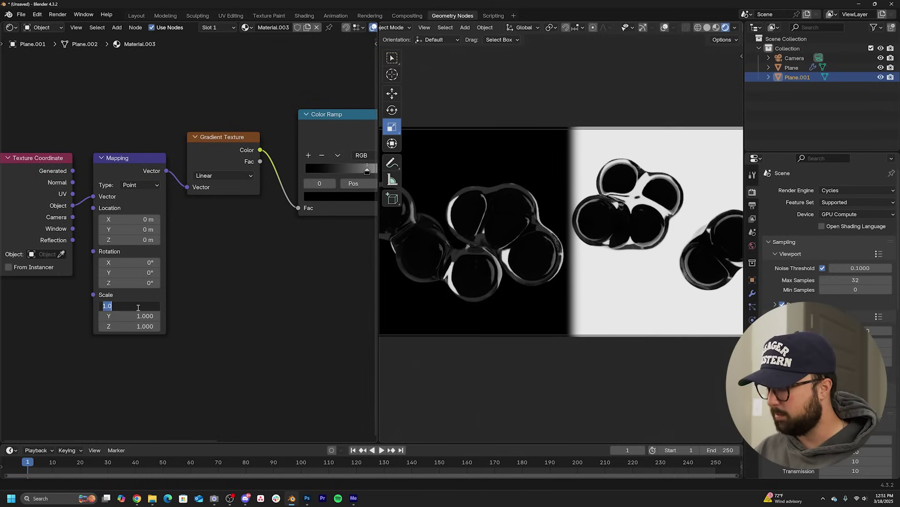
pyautogui.press('Return')
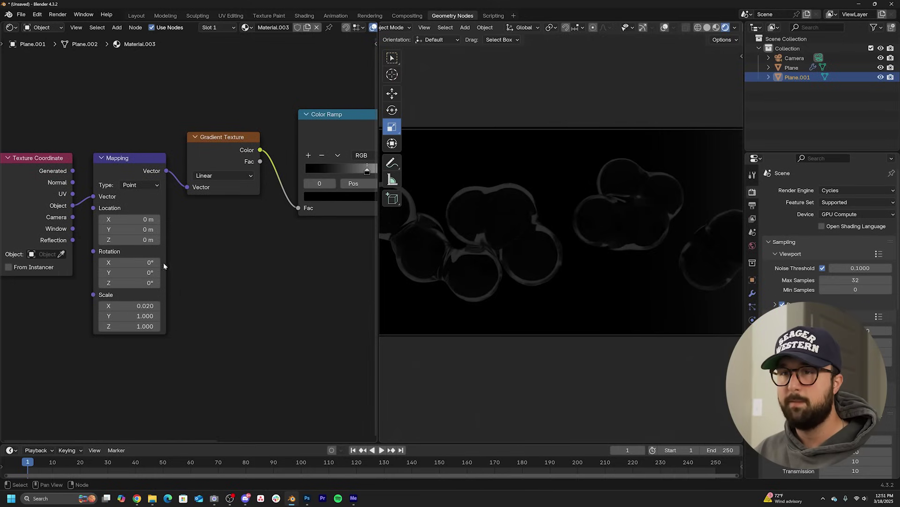
pyautogui.moveTo(129, 219)
pyautogui.mouseDown()
pyautogui.moveTo(157, 219)
pyautogui.moveTo(136, 219)
pyautogui.mouseUp()
pyautogui.scroll(-2, 522, 224)
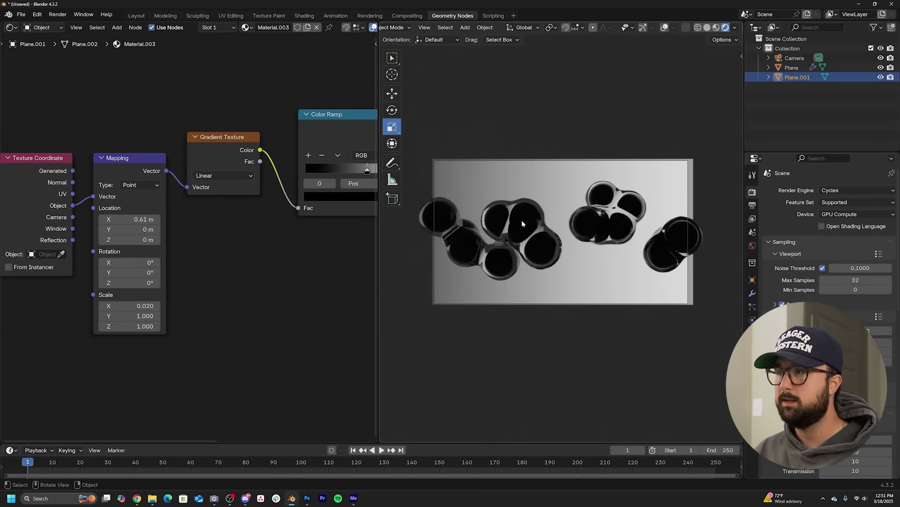
# Recolor the Color Ramp's white stop to a saturated red-orange and set the Emission strength to 9.470
pyautogui.moveTo(352, 187); pyautogui.dragTo(214, 195, button='middle')
pyautogui.click(278, 181)
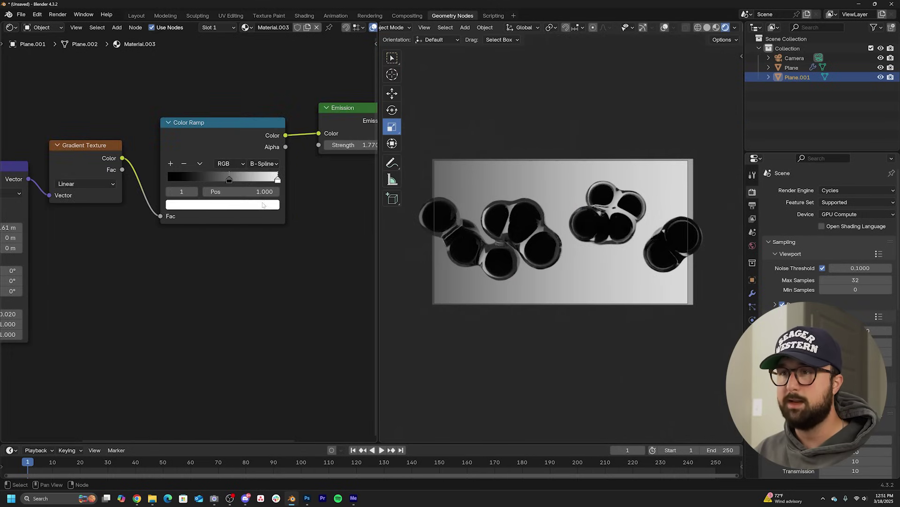
pyautogui.click(263, 205)
pyautogui.click(204, 116)
pyautogui.moveTo(205, 116); pyautogui.dragTo(201, 116)
pyautogui.moveTo(75, 195); pyautogui.dragTo(28, 223, button='middle')
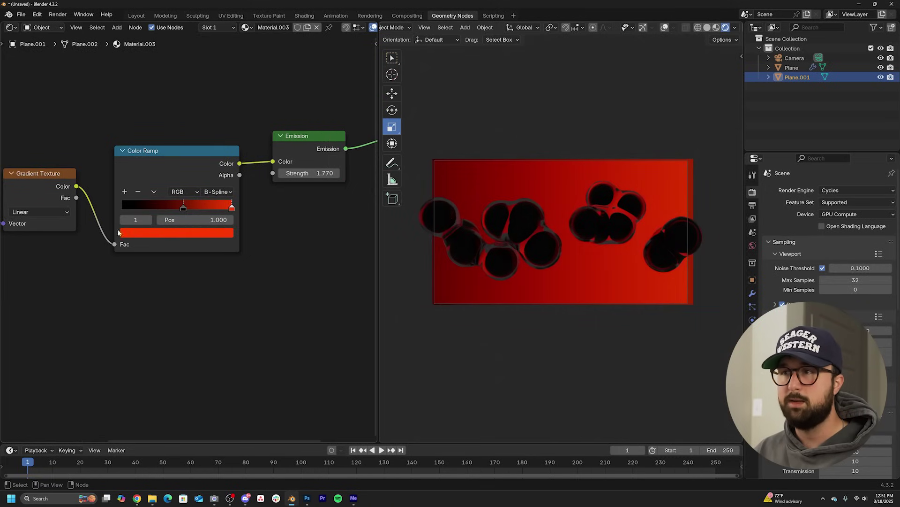
pyautogui.moveTo(314, 174); pyautogui.dragTo(359, 173)
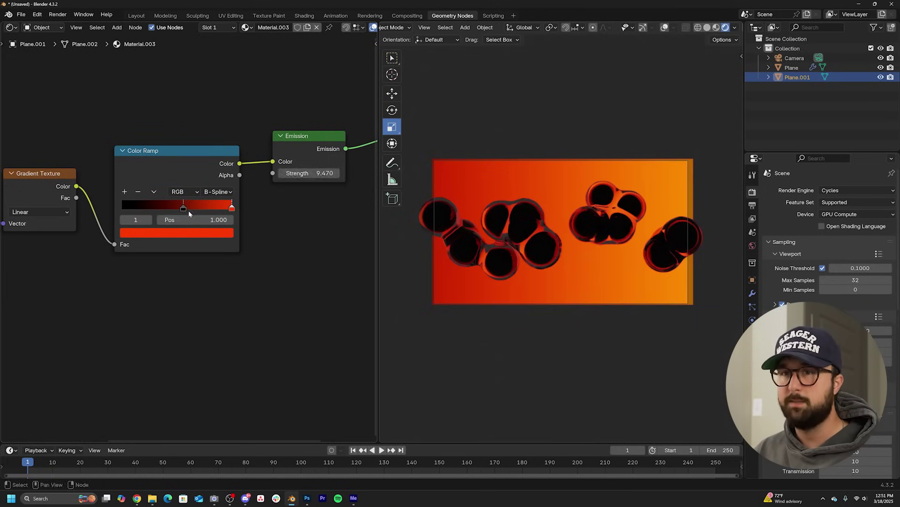
# Set the Mapping node's X scale to 0.04 to tighten the backdrop gradient
pyautogui.moveTo(189, 212); pyautogui.dragTo(359, 195, button='middle')
pyautogui.click(123, 326)
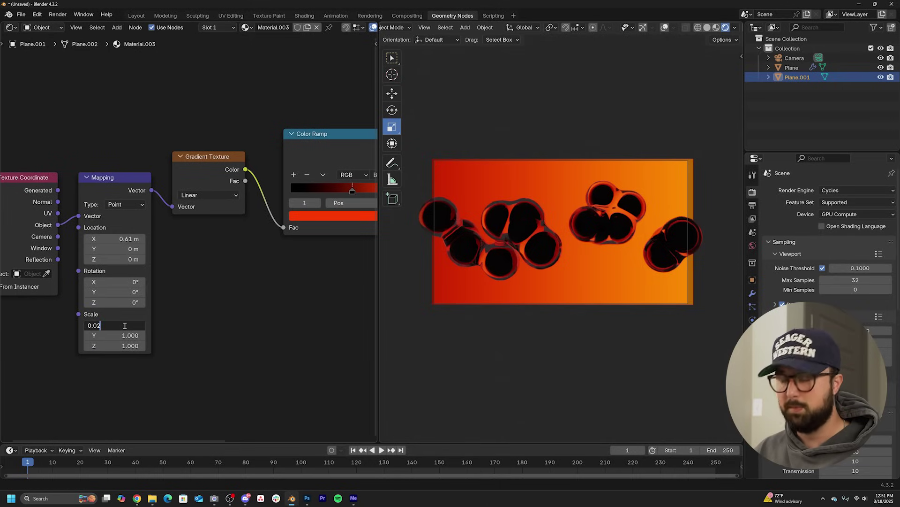
pyautogui.write('0.04')
pyautogui.press('Return')
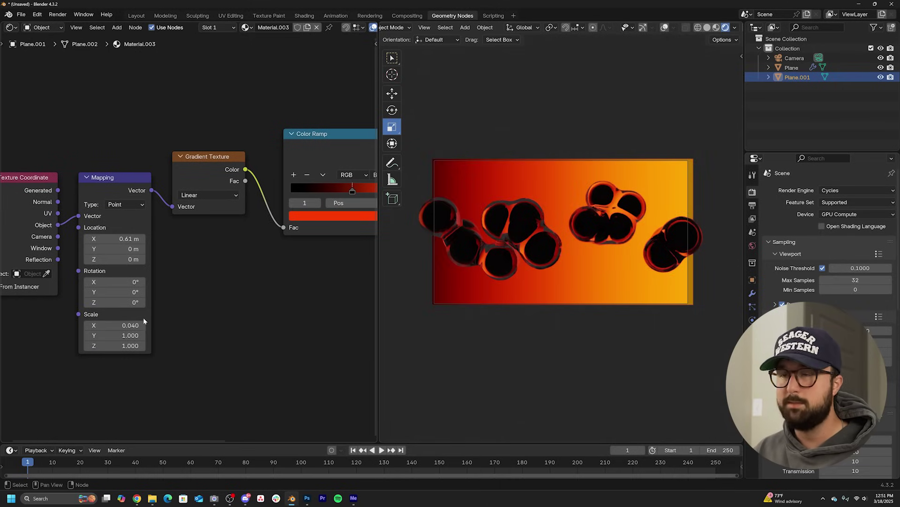
# Darken the world background color to pure black
pyautogui.scroll(2, 531, 280)
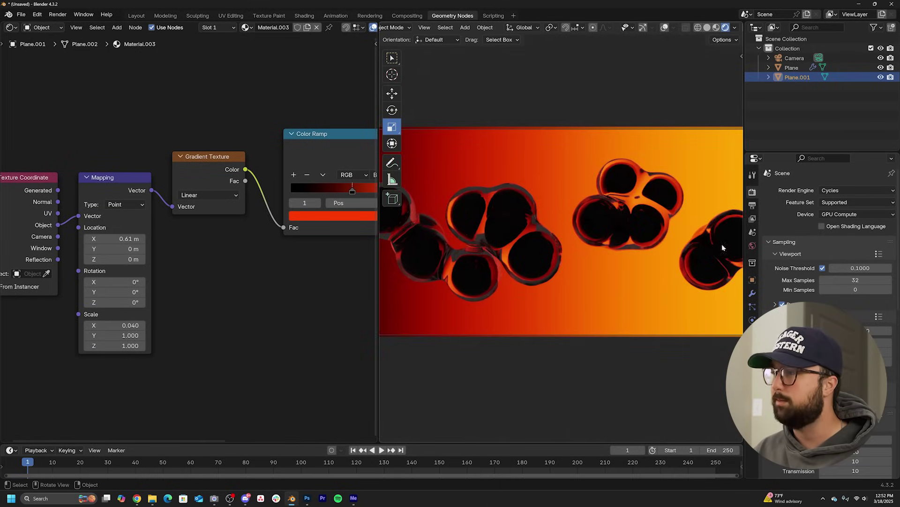
pyautogui.scroll(4, 500, 234)
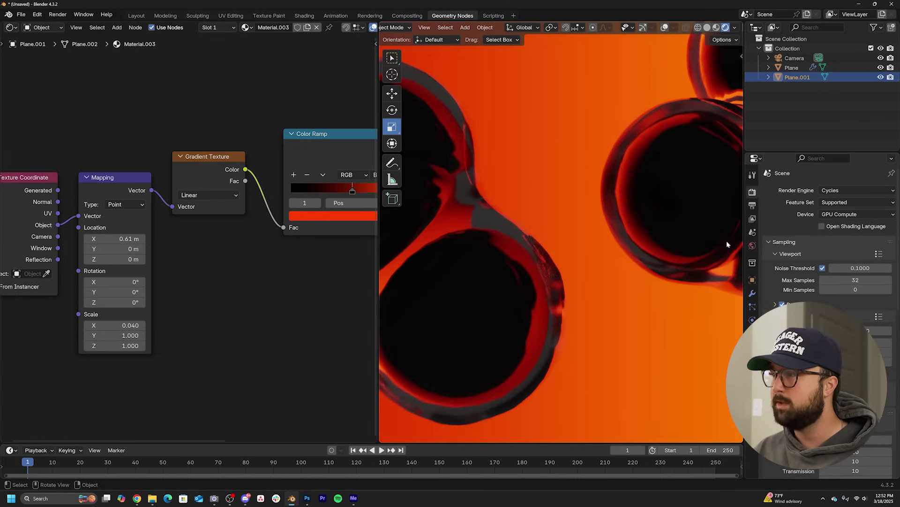
pyautogui.click(752, 246)
pyautogui.click(854, 250)
pyautogui.moveTo(874, 151); pyautogui.dragTo(873, 180)
pyautogui.scroll(-4, 679, 266)
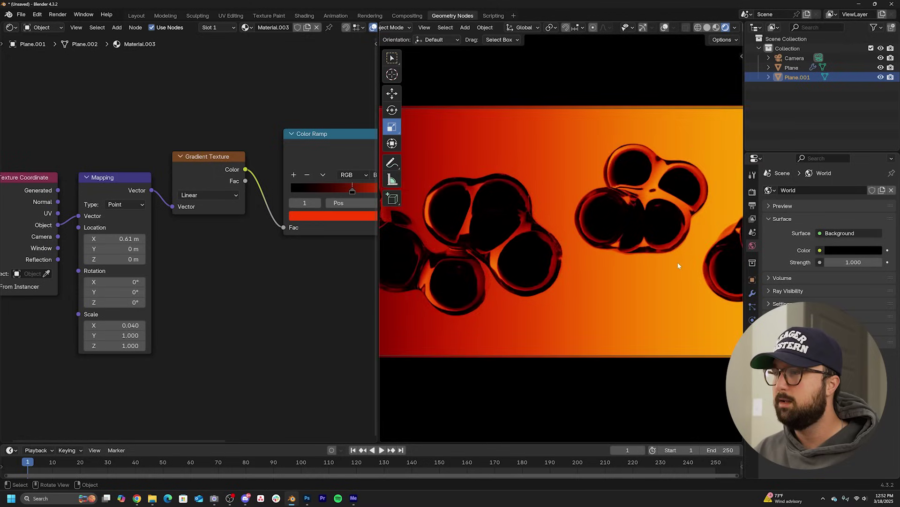
pyautogui.scroll(-2, 678, 266)
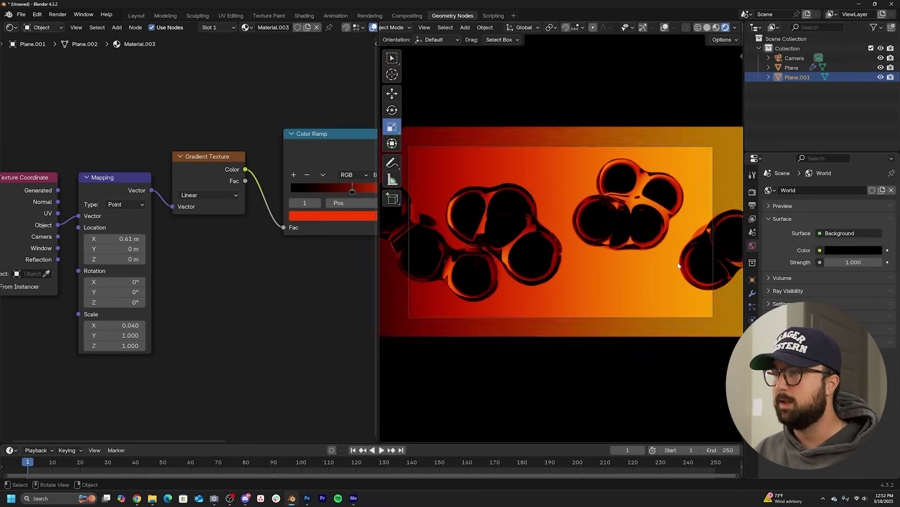
# Change the shader node area to the Geometry Node Editor and select the blended spheres object
pyautogui.click(10, 27)
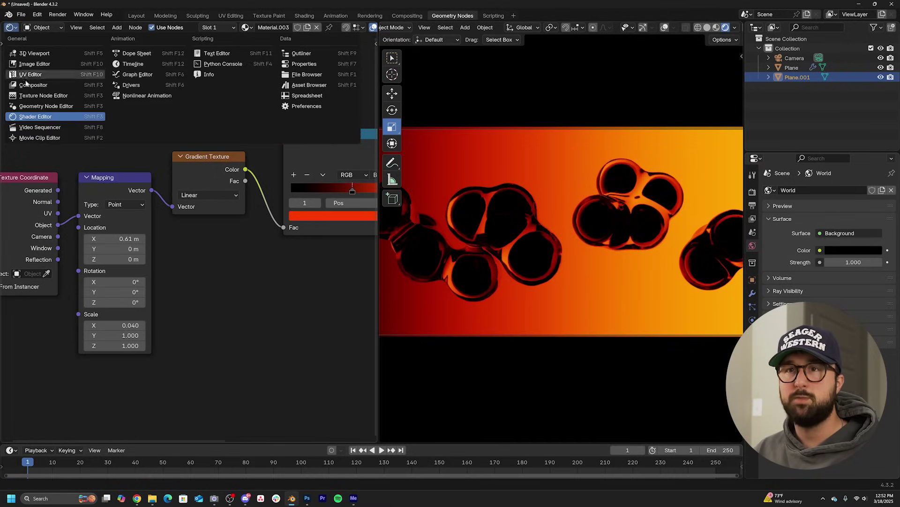
pyautogui.click(40, 106)
pyautogui.click(516, 246)
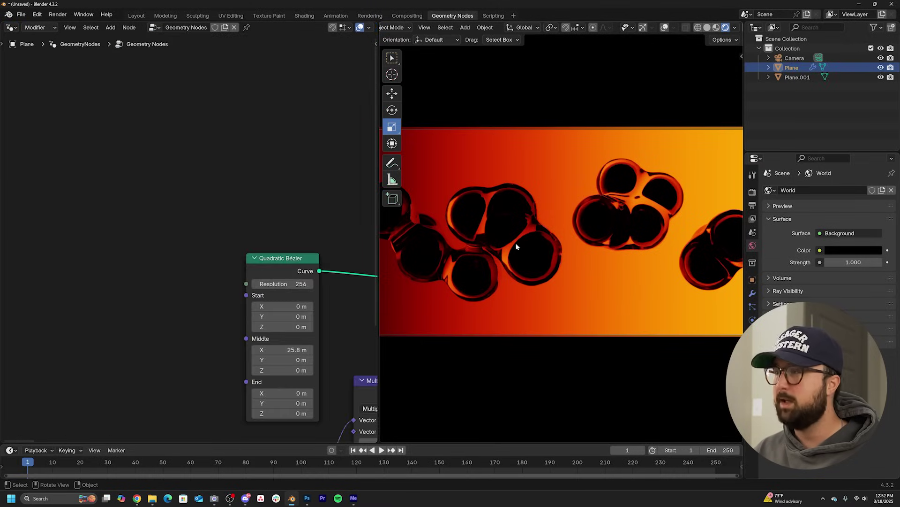
# Set the radius of the Ico Sphere feeding the realized, full-scale instances to 1.13 m
pyautogui.moveTo(227, 319); pyautogui.dragTo(67, 176, button='middle')
pyautogui.moveTo(370, 245); pyautogui.dragTo(191, 274, button='middle')
pyautogui.scroll(-5, 311, 235)
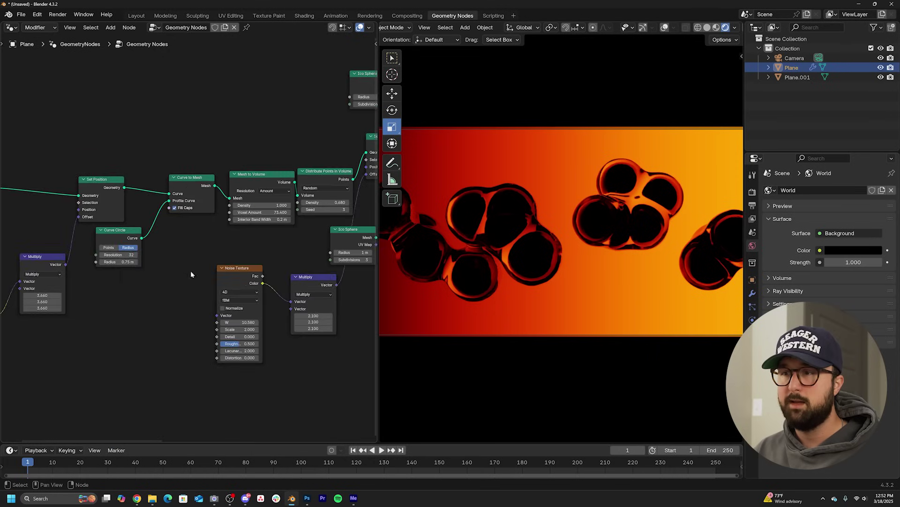
pyautogui.moveTo(372, 297); pyautogui.dragTo(242, 271, button='middle')
pyautogui.scroll(1, 243, 271)
pyautogui.moveTo(222, 225); pyautogui.dragTo(200, 260, button='middle')
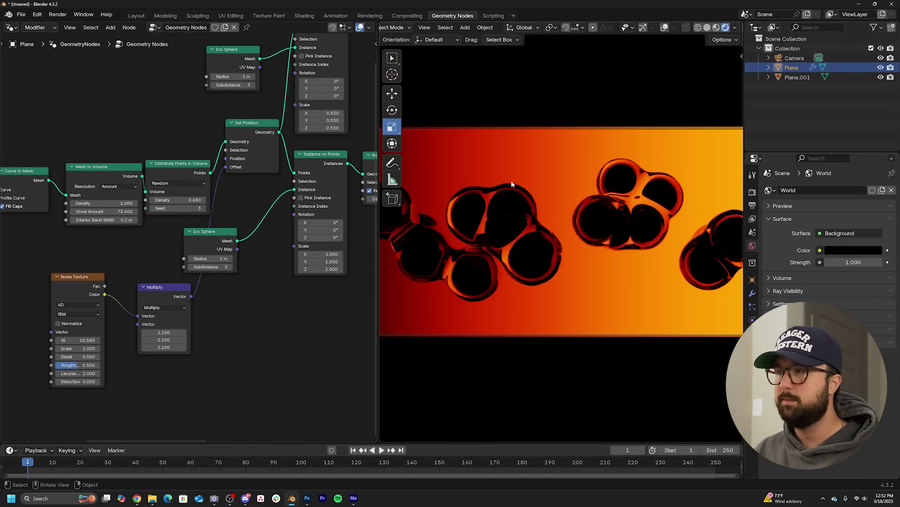
pyautogui.moveTo(210, 258); pyautogui.dragTo(227, 258)
pyautogui.moveTo(262, 101); pyautogui.dragTo(219, 205, button='middle')
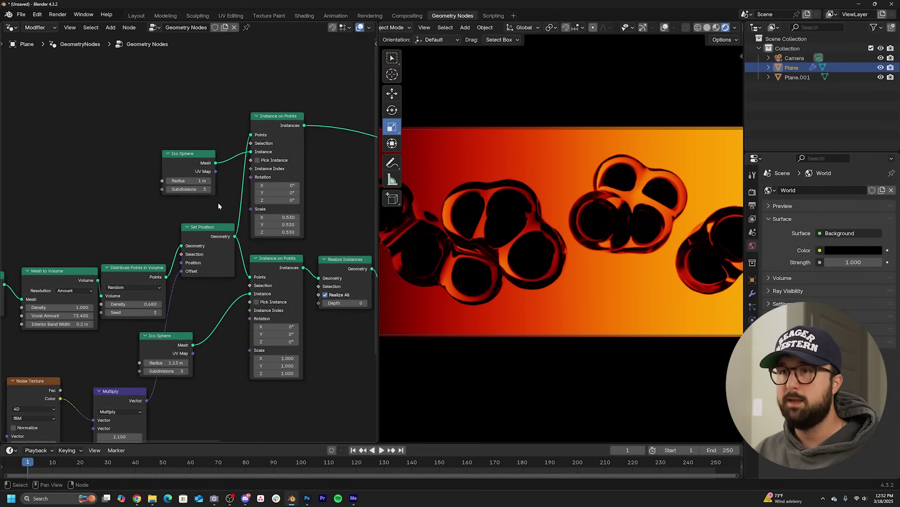
# Set the radius of the Ico Sphere feeding the 0.530-scale instances to 0.99 m and inspect the black spheres in the viewport
pyautogui.scroll(2, 214, 207)
pyautogui.moveTo(192, 174); pyautogui.dragTo(191, 171)
pyautogui.scroll(-2, 540, 200)
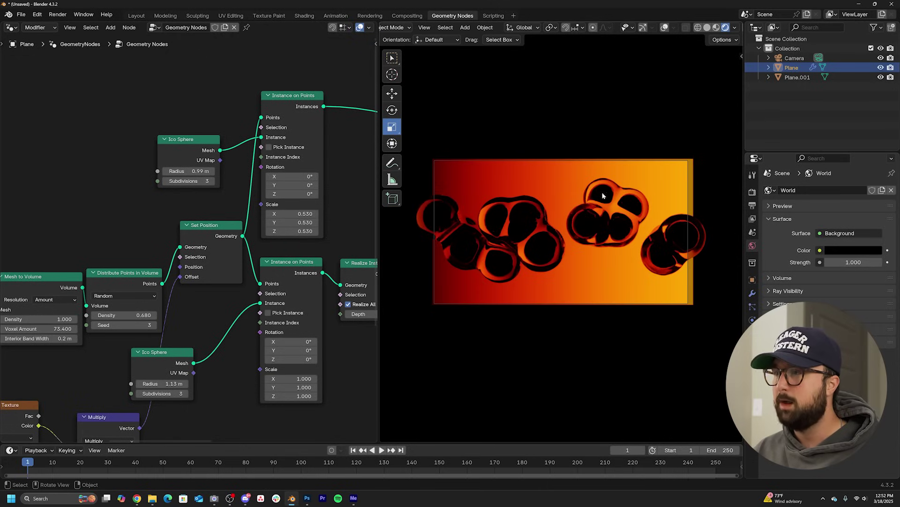
pyautogui.scroll(2, 537, 272)
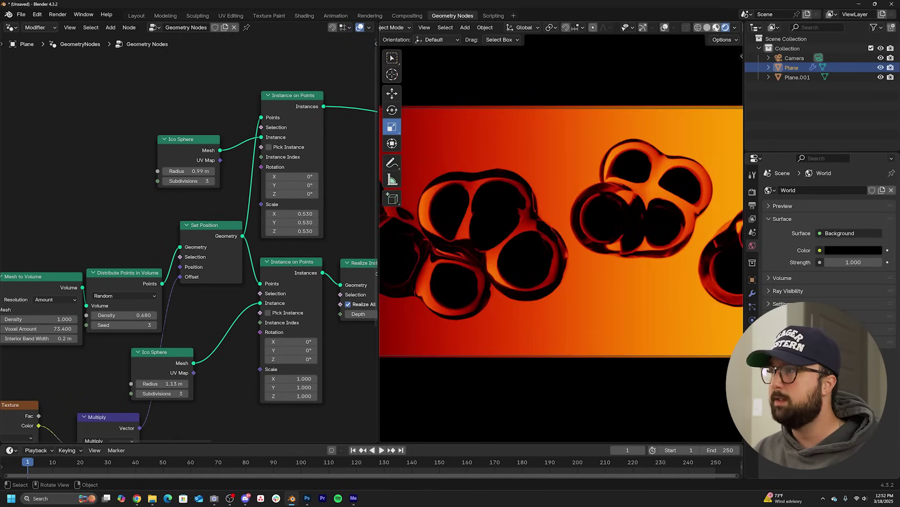
# Switch the viewport to solid shading and move the Noise Texture driving the point offset farther away from its Multiply node
pyautogui.click(707, 28)
pyautogui.moveTo(192, 344); pyautogui.dragTo(266, 177, button='middle')
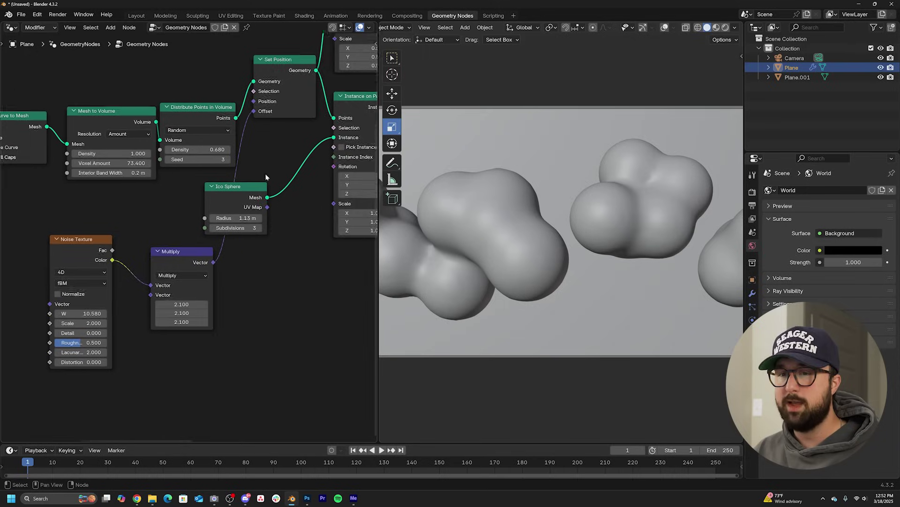
pyautogui.moveTo(101, 277); pyautogui.dragTo(183, 240, button='middle')
pyautogui.moveTo(158, 216)
pyautogui.mouseDown()
pyautogui.moveTo(49, 236)
pyautogui.moveTo(62, 240)
pyautogui.mouseUp()
pyautogui.moveTo(65, 255); pyautogui.dragTo(187, 214, button='middle')
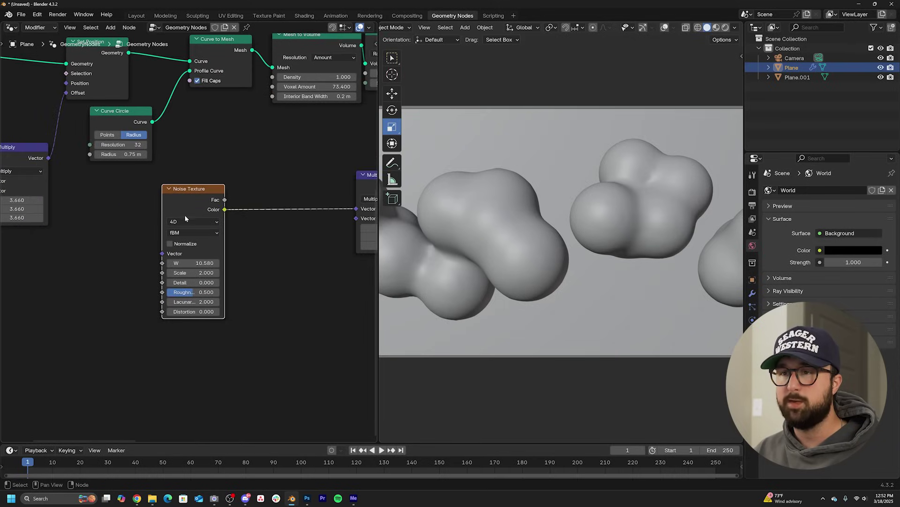
# Try a different W on the point-offset Noise Texture, and set it to 0
pyautogui.moveTo(189, 263); pyautogui.dragTo(228, 263)
pyautogui.click(192, 264)
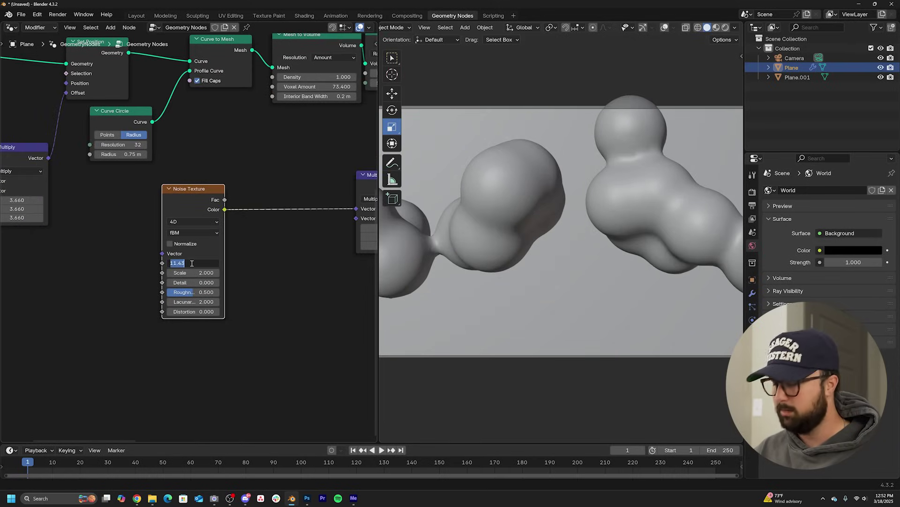
pyautogui.write('0')
pyautogui.press('Return')
# Duplicate the Noise Texture and blend both Color outputs with a Mix Color node placed before the Multiply node
pyautogui.hotkey('shift', 'd')
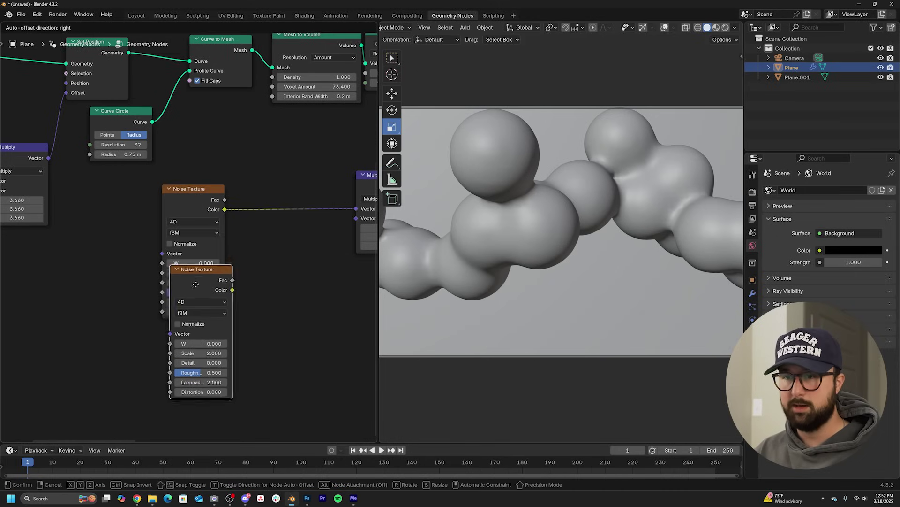
pyautogui.click(191, 336)
pyautogui.hotkey('shift', 'a')
pyautogui.write('mix')
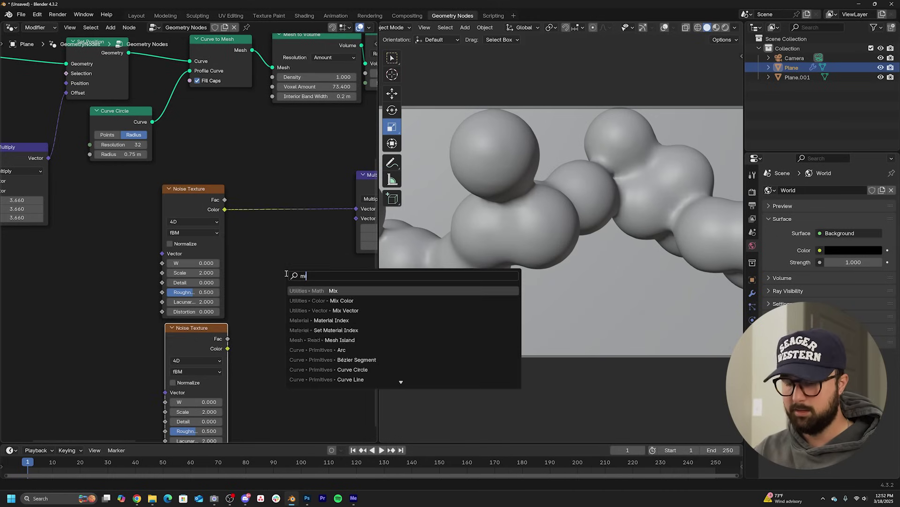
pyautogui.click(342, 301)
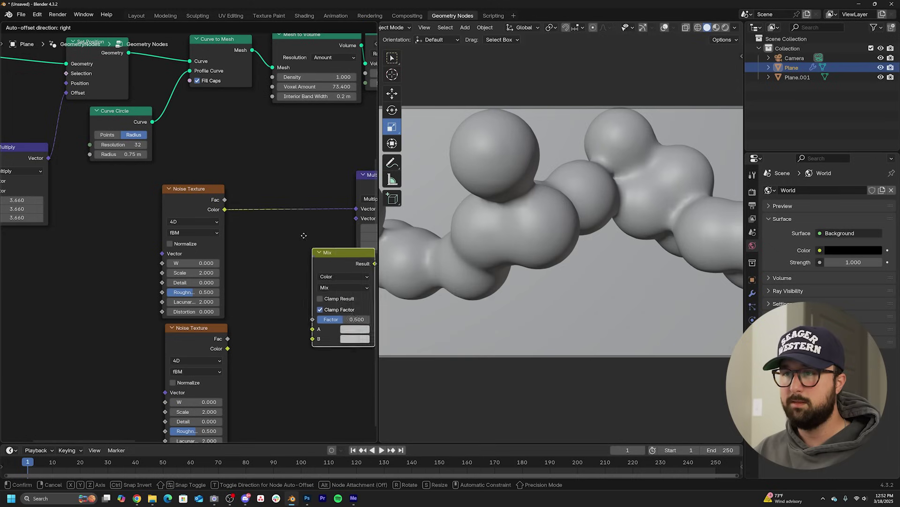
pyautogui.click(270, 232)
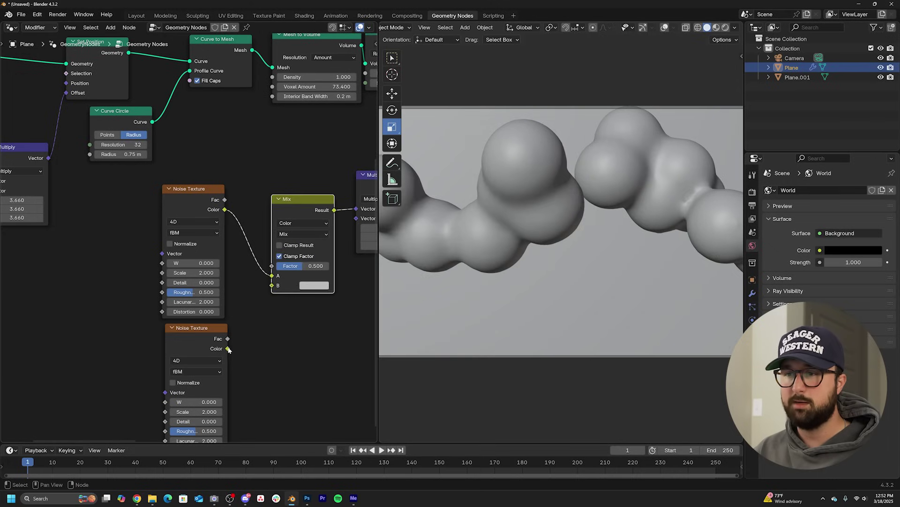
pyautogui.moveTo(228, 348); pyautogui.dragTo(272, 286)
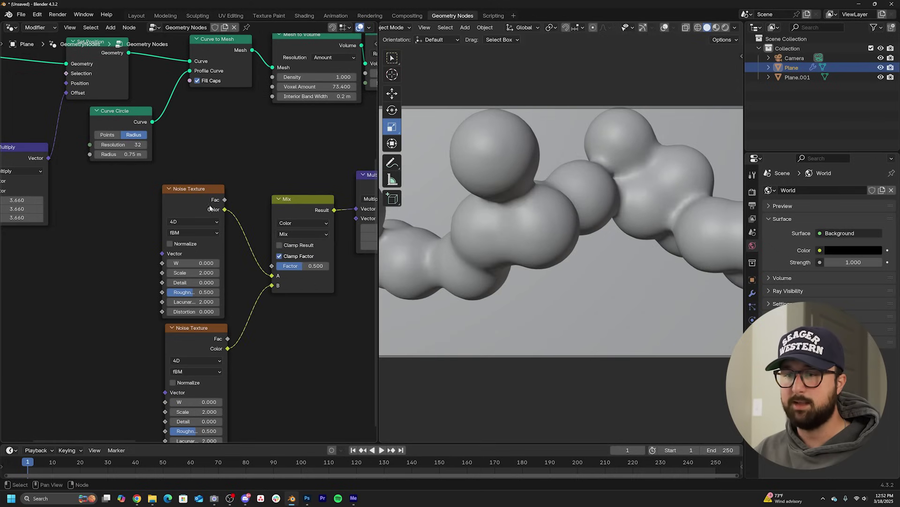
# Enlarge the timeline and make sure the default F-Curve interpolation is Linear in the Animation preferences
pyautogui.moveTo(251, 444); pyautogui.dragTo(251, 390)
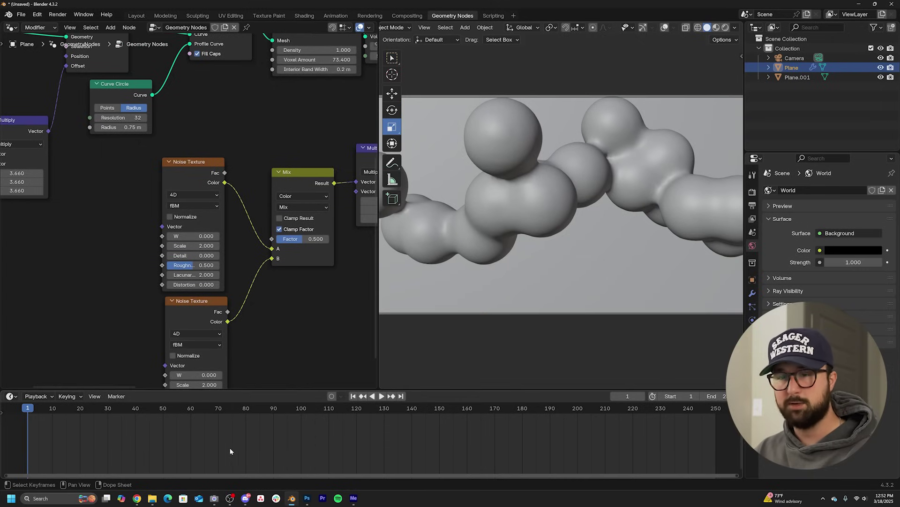
pyautogui.click(42, 14)
pyautogui.click(60, 138)
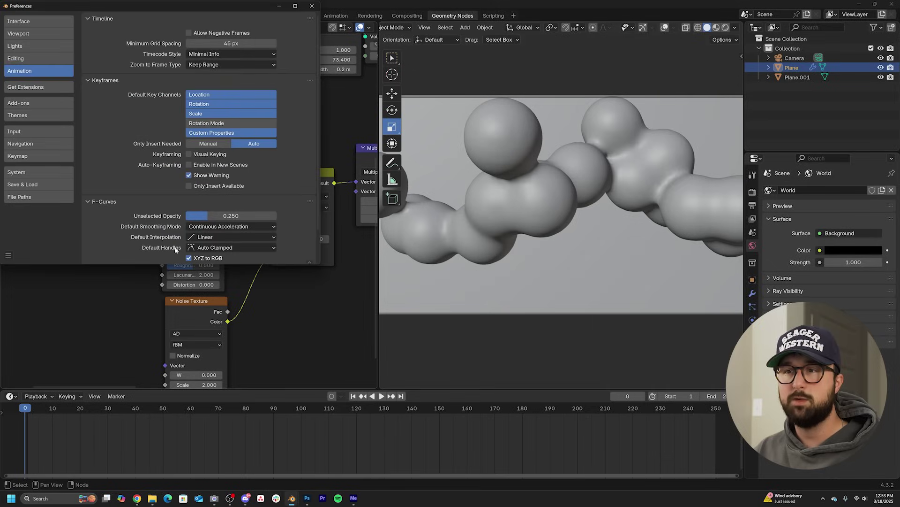
pyautogui.click(312, 6)
# Keyframe Mix factor and upper noise W at 0 on frame 0, and on frame 250 factor 1, upper W 3 and lower W 0
pyautogui.moveTo(302, 238); pyautogui.dragTo(275, 238)
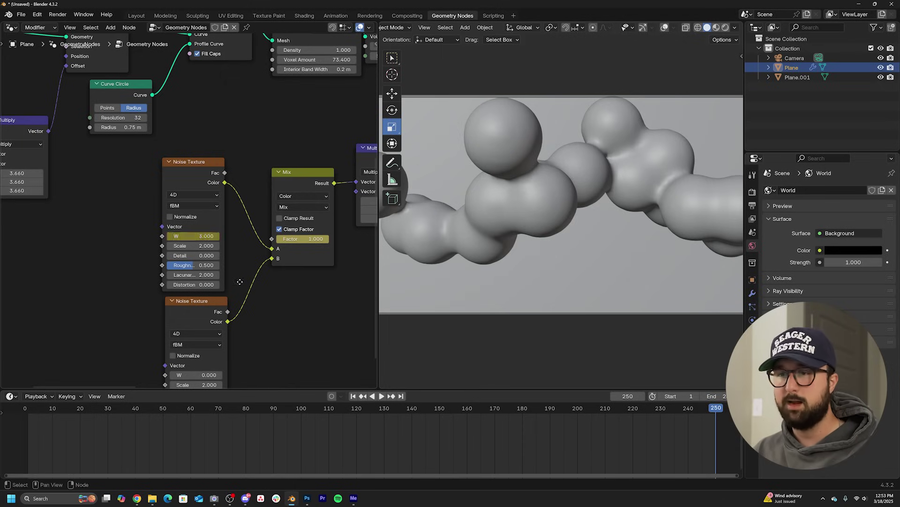
pyautogui.moveTo(240, 282); pyautogui.dragTo(246, 253, button='middle')
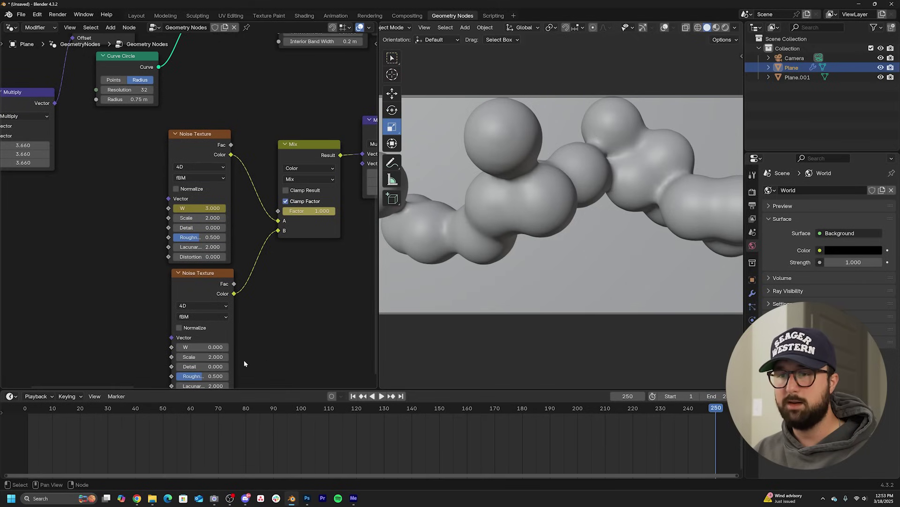
pyautogui.press('Return')
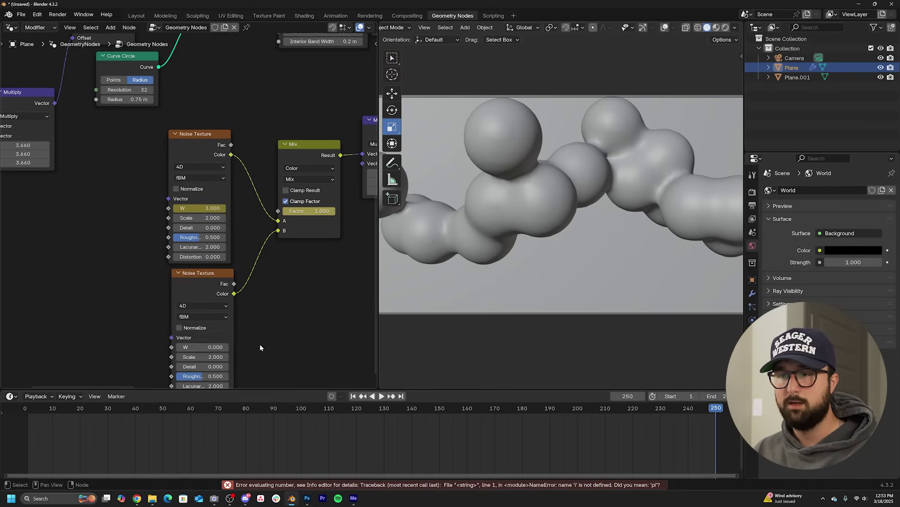
# Keyframe the lower Noise Texture's W at -3 on frame 0 and play the animation
pyautogui.click(353, 396)
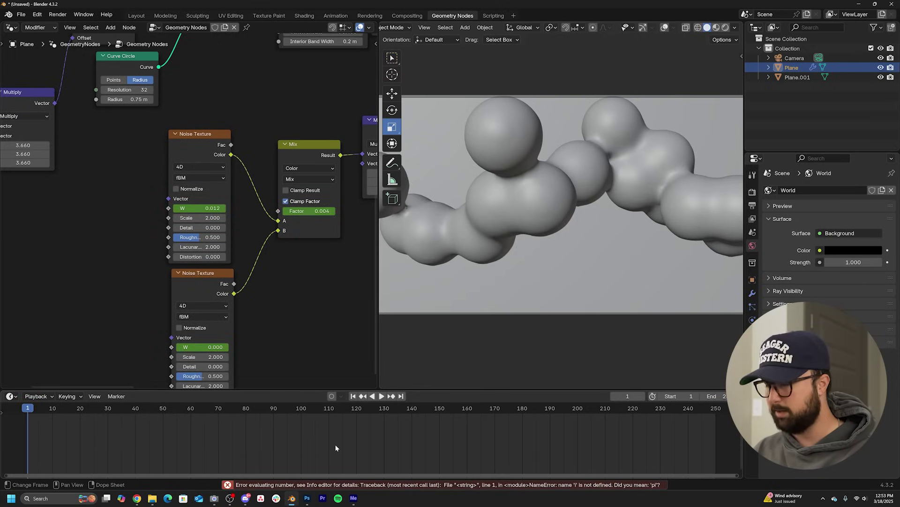
pyautogui.press('Left')
pyautogui.moveTo(289, 337); pyautogui.dragTo(289, 313, button='middle')
pyautogui.click(211, 321)
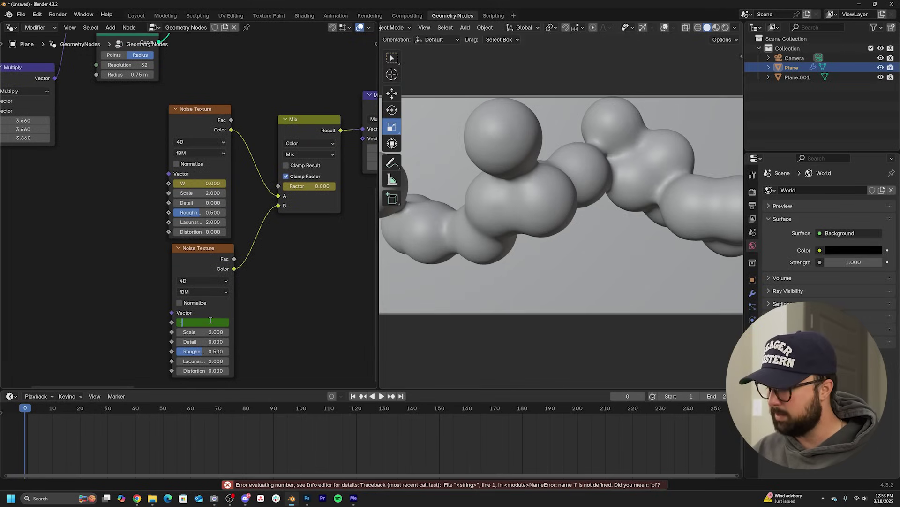
pyautogui.press('space')
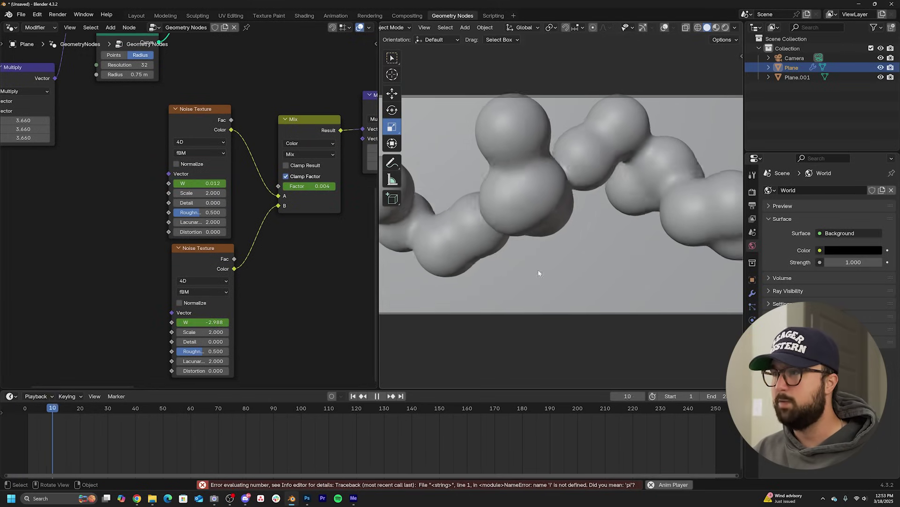